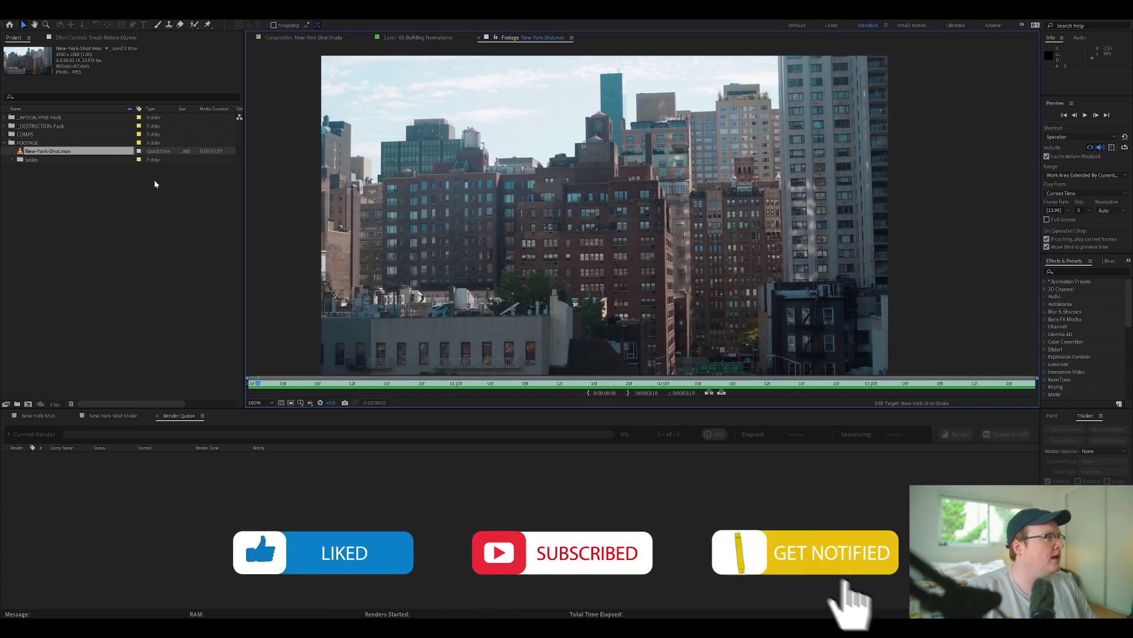
Drop New-York-Shot.mov on New Composition to build and open the New-York-Shot 2 comp
{"action": "left_click", "coordinate": [91, 153]}
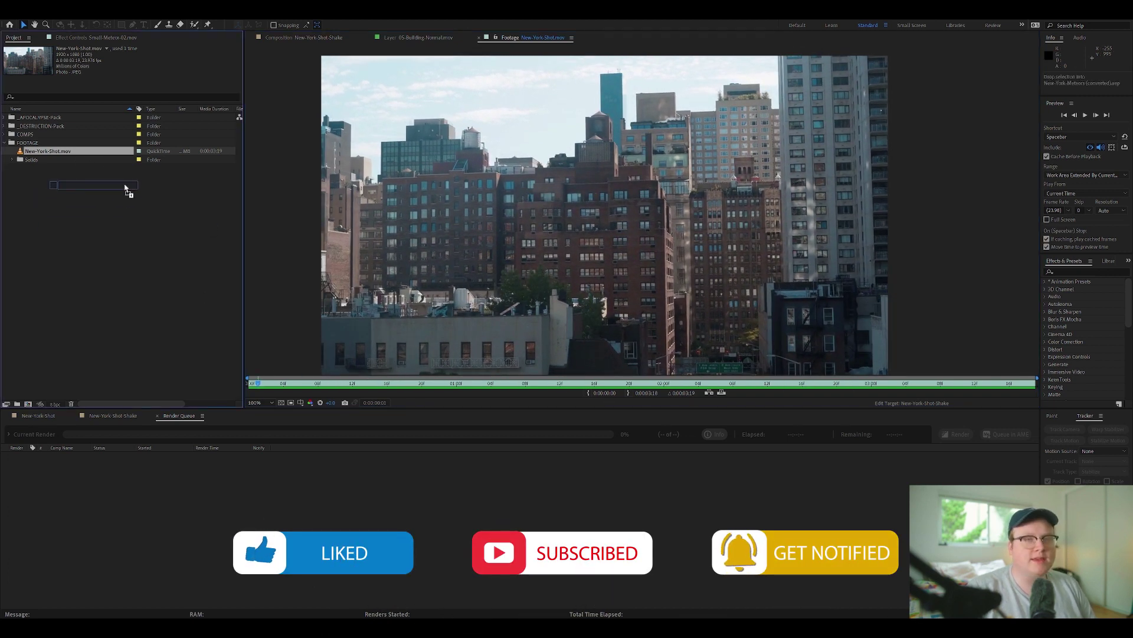
{"action": "left_click_drag", "start_coordinate": [30, 407], "coordinate": [28, 405]}
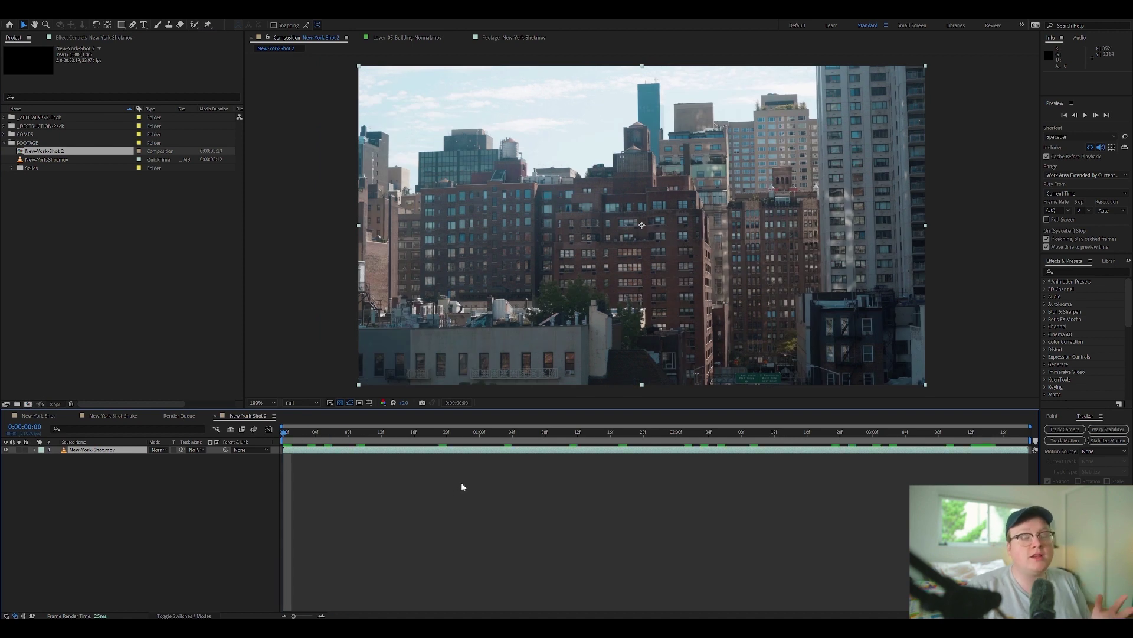
{"action": "right_click", "coordinate": [124, 453]}
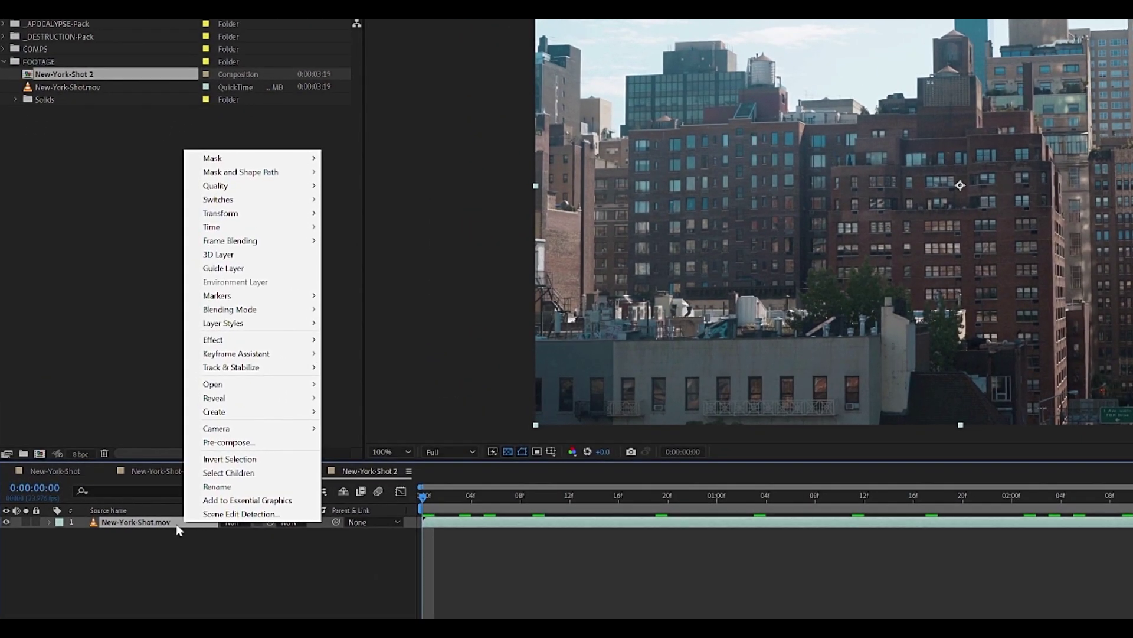
Apply Track Camera to New-York-Shot.mov, let the 3D Camera Tracker finish, and go to frame 22
{"action": "mouse_move", "coordinate": [254, 372]}
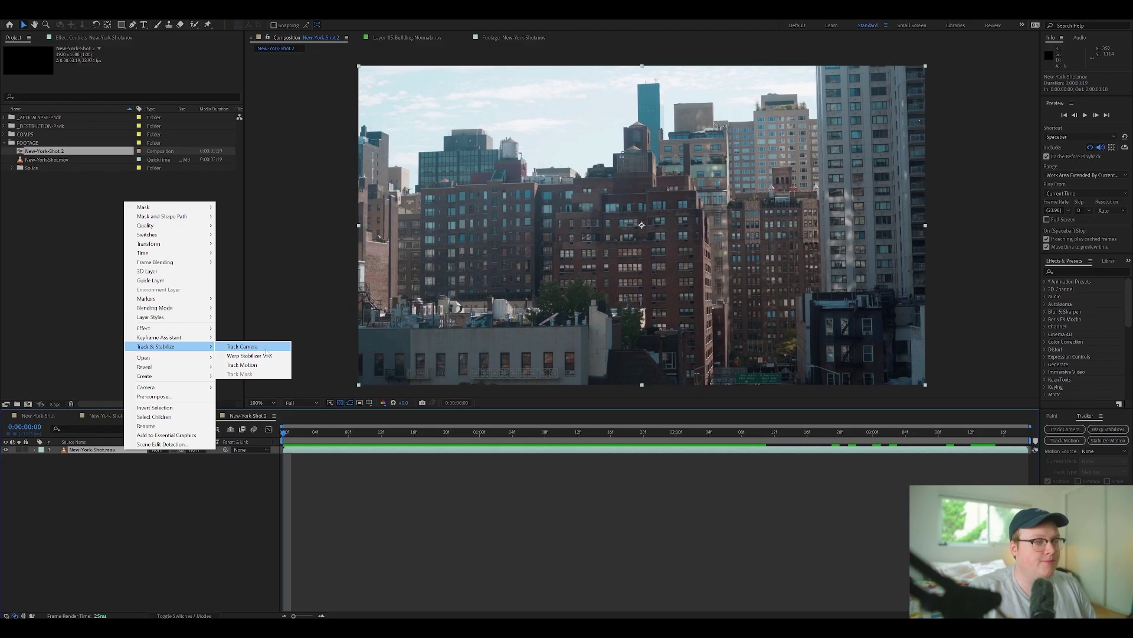
{"action": "left_click", "coordinate": [397, 372]}
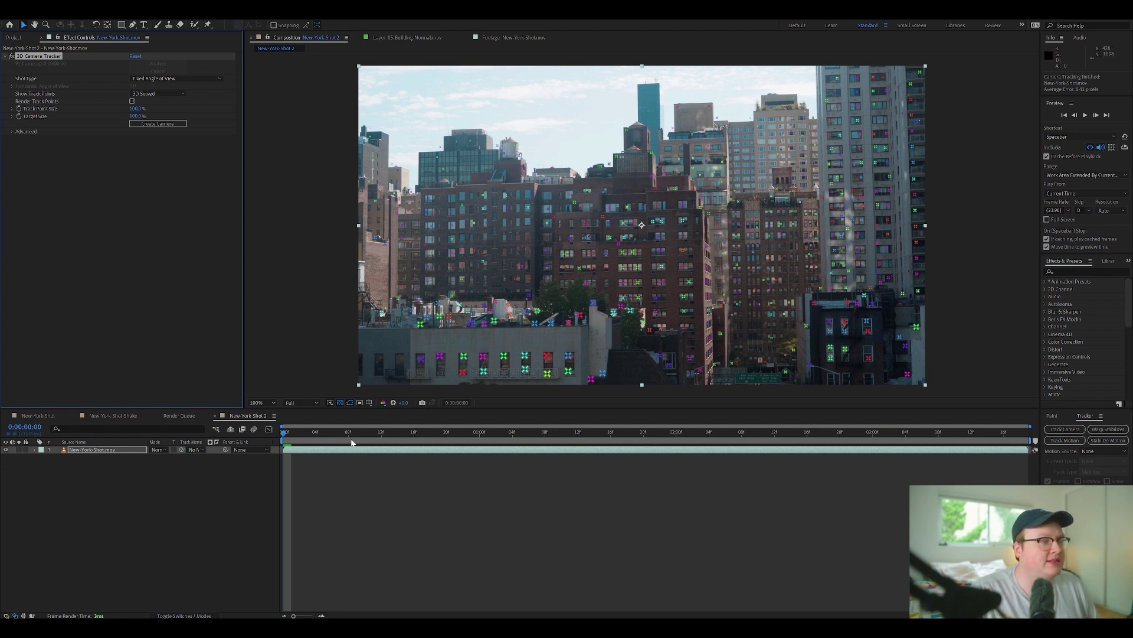
{"action": "left_click_drag", "start_coordinate": [351, 442], "coordinate": [463, 442]}
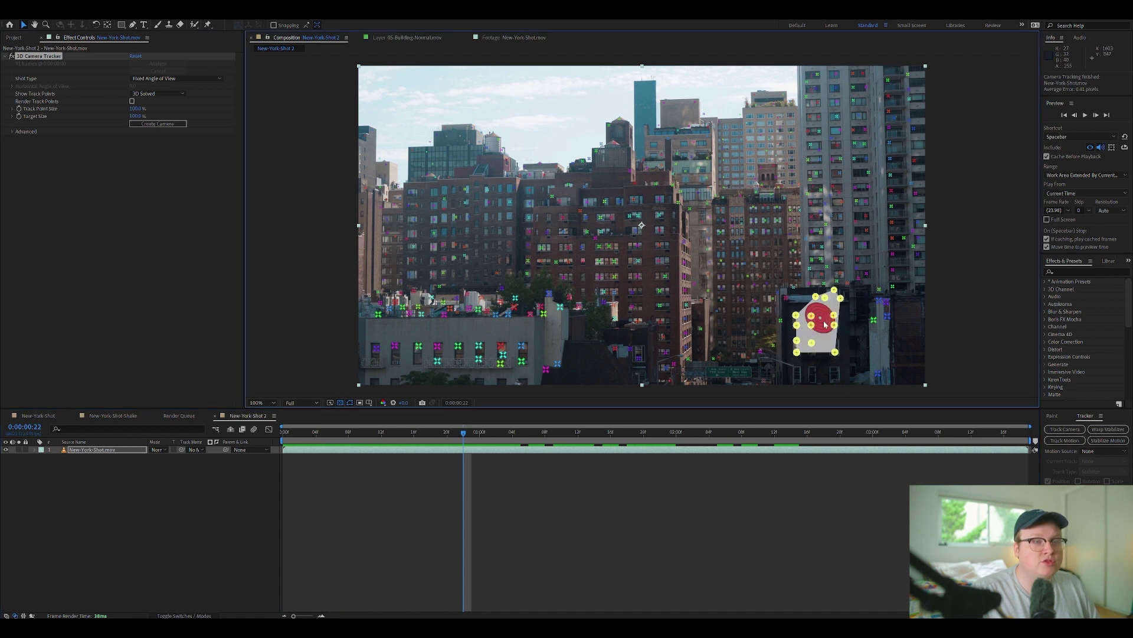
Create a solid and camera from track points on the lower-right building
{"action": "left_click", "coordinate": [874, 334]}
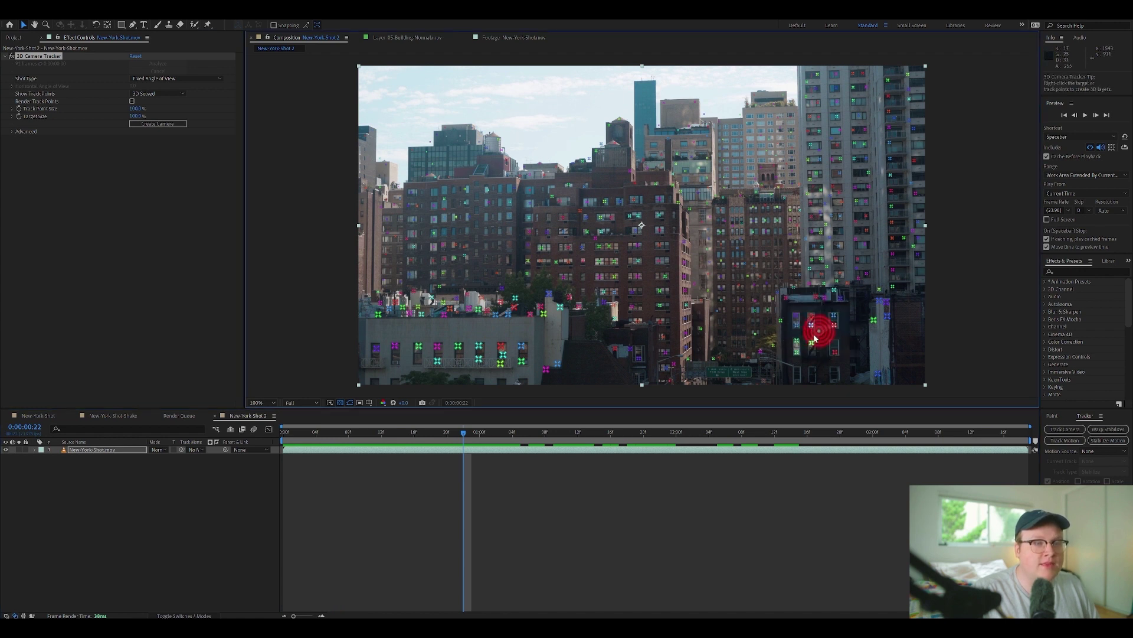
{"action": "mouse_move", "coordinate": [807, 337]}
{"action": "left_mouse_down"}
{"action": "mouse_move", "coordinate": [820, 316]}
{"action": "mouse_move", "coordinate": [783, 340]}
{"action": "mouse_move", "coordinate": [833, 370]}
{"action": "mouse_move", "coordinate": [856, 319]}
{"action": "mouse_move", "coordinate": [825, 341]}
{"action": "left_mouse_up"}
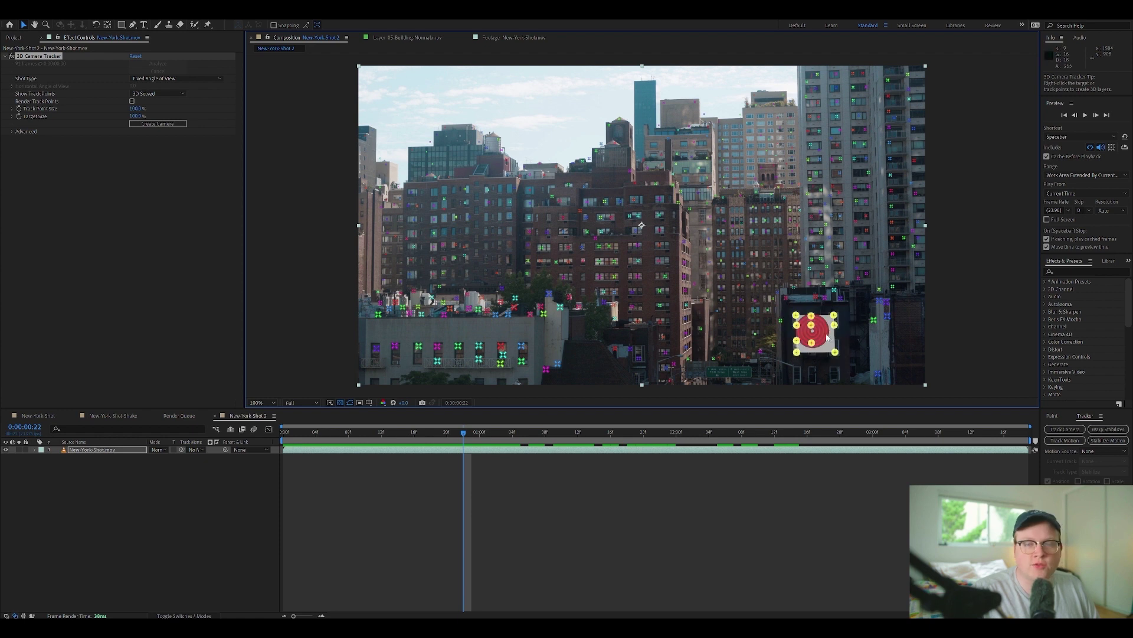
{"action": "right_click", "coordinate": [823, 335]}
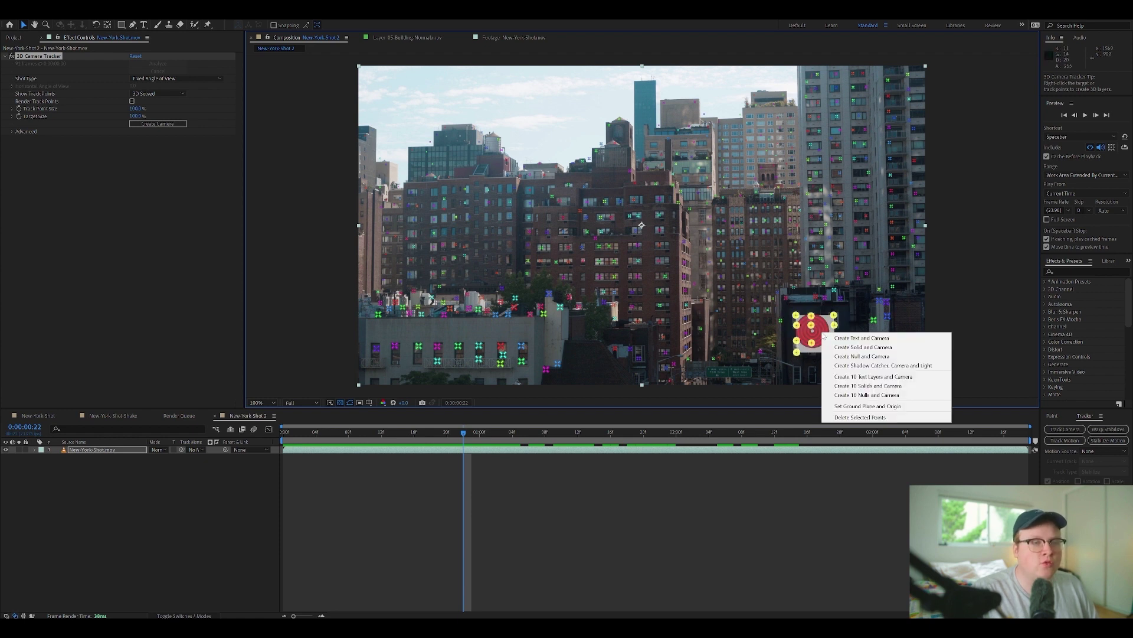
{"action": "left_click", "coordinate": [890, 347]}
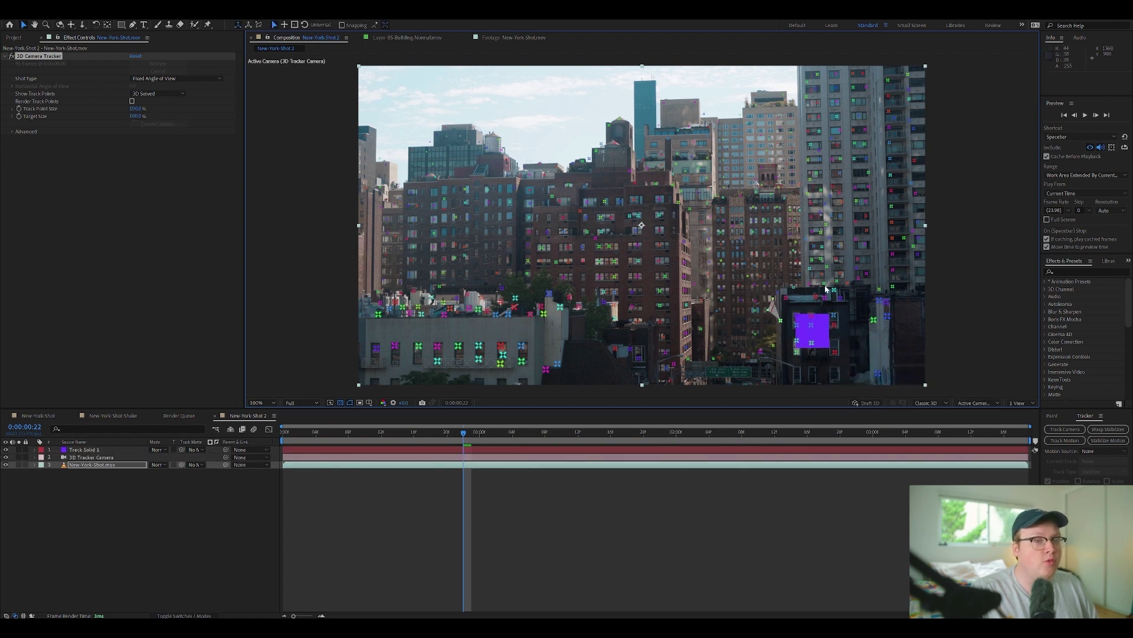
Preview the tracking and raise the purple Track Solid 1 slightly on the facade
{"action": "left_click", "coordinate": [75, 441]}
{"action": "left_click", "coordinate": [86, 450]}
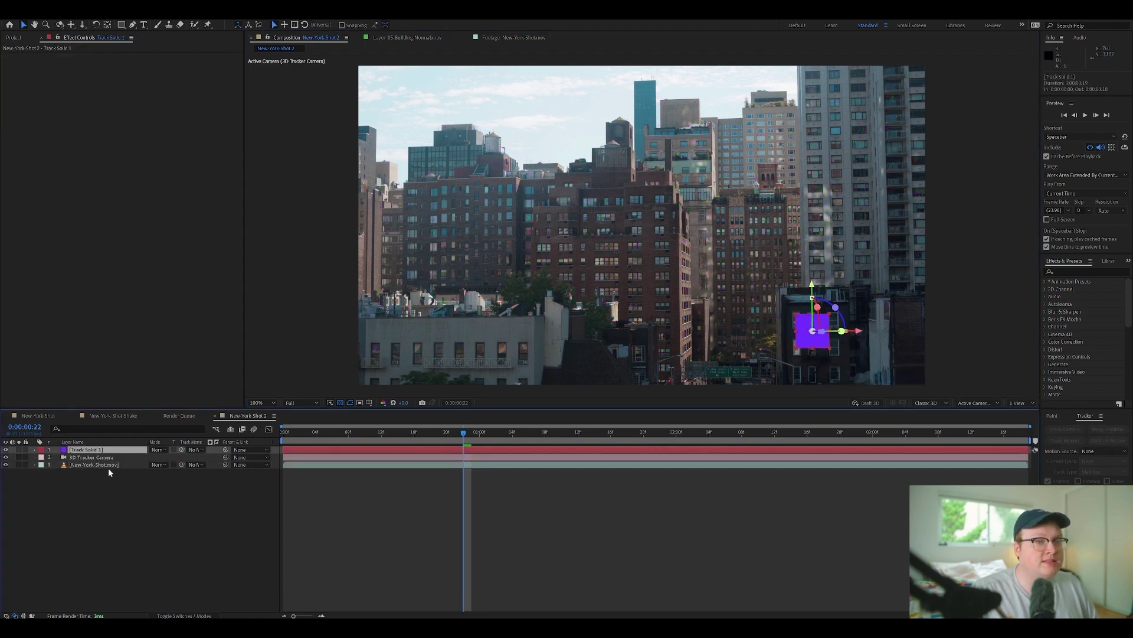
{"action": "key", "text": "space"}
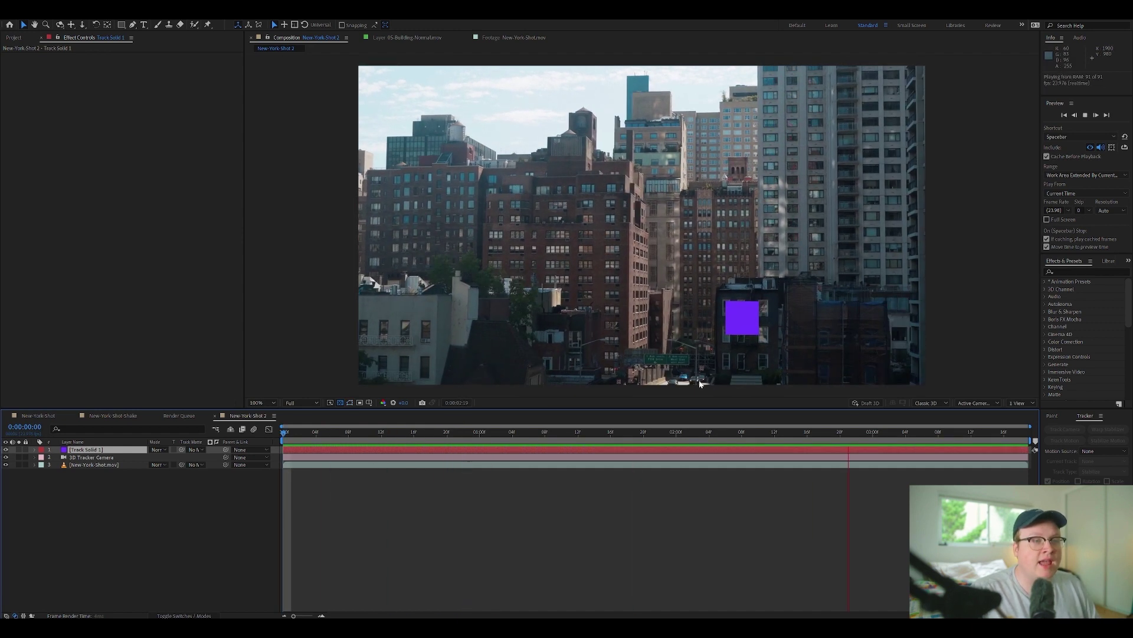
{"action": "left_click_drag", "start_coordinate": [806, 435], "coordinate": [783, 432]}
{"action": "key", "text": "Home"}
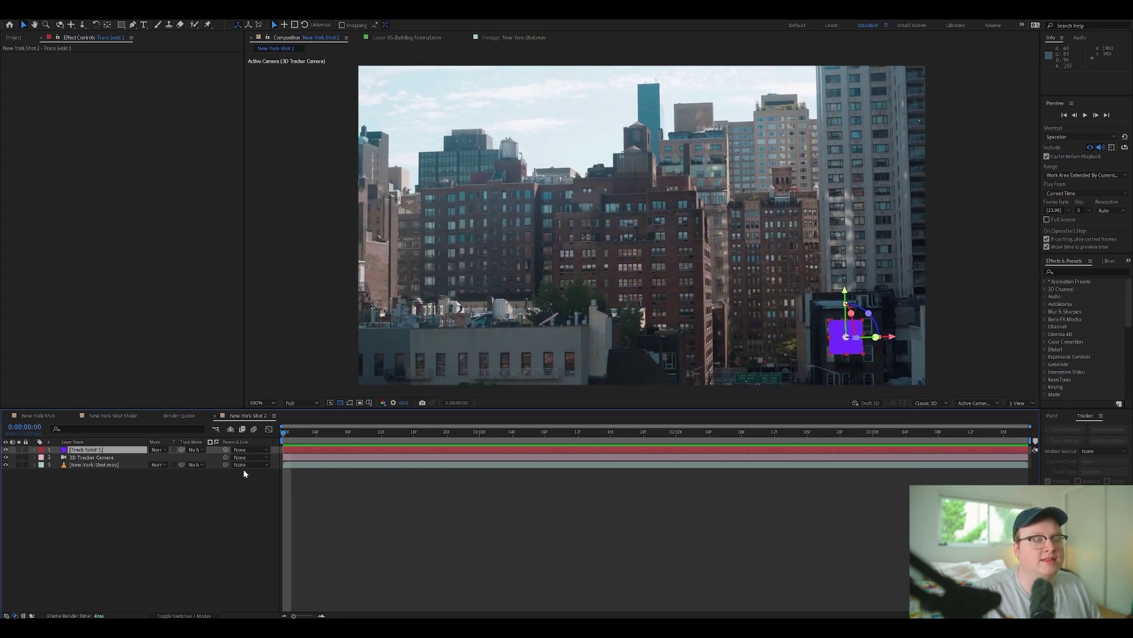
{"action": "left_click_drag", "start_coordinate": [849, 295], "coordinate": [849, 287]}
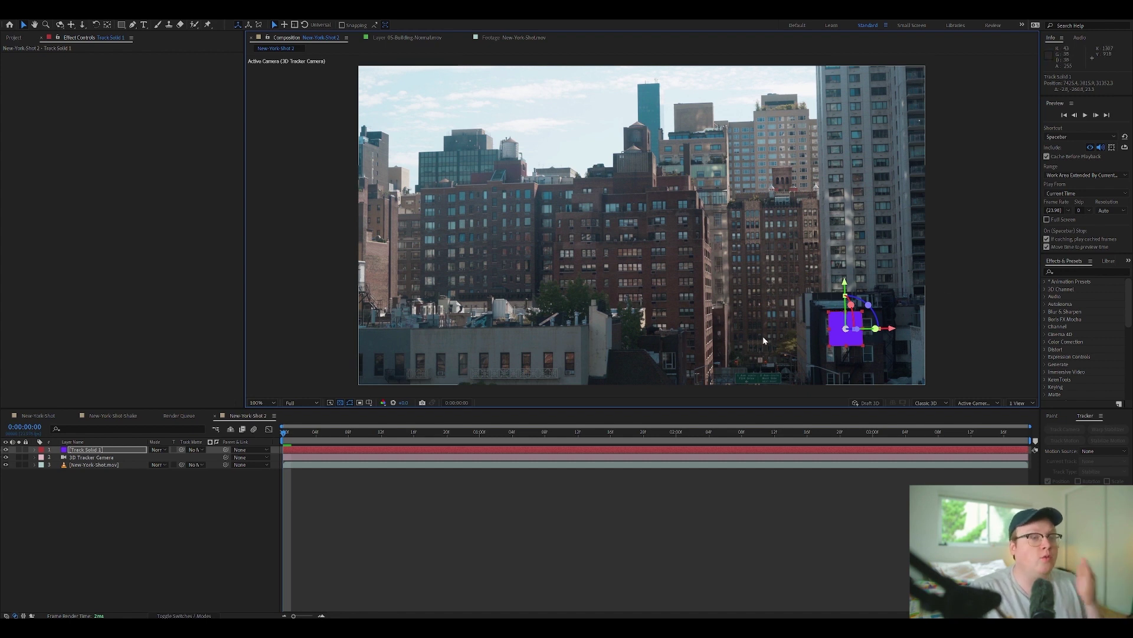
{"action": "left_click", "coordinate": [112, 458]}
Move the 3D Tracker Camera layer to the top of the layer stack
{"action": "left_click_drag", "start_coordinate": [112, 458], "coordinate": [115, 452]}
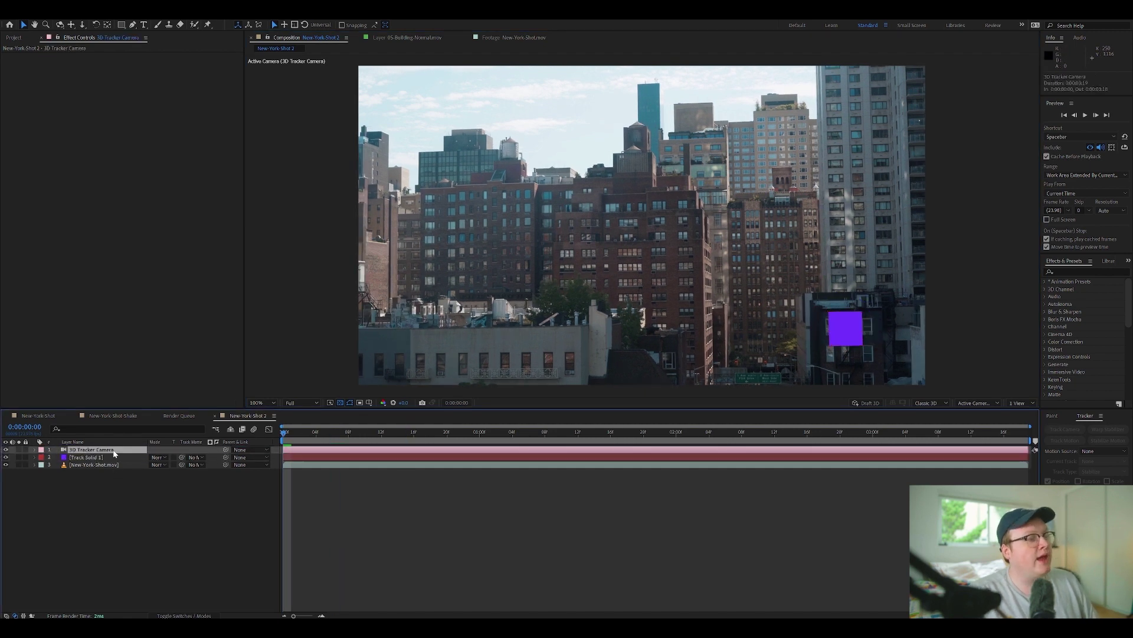
{"action": "left_click", "coordinate": [112, 457]}
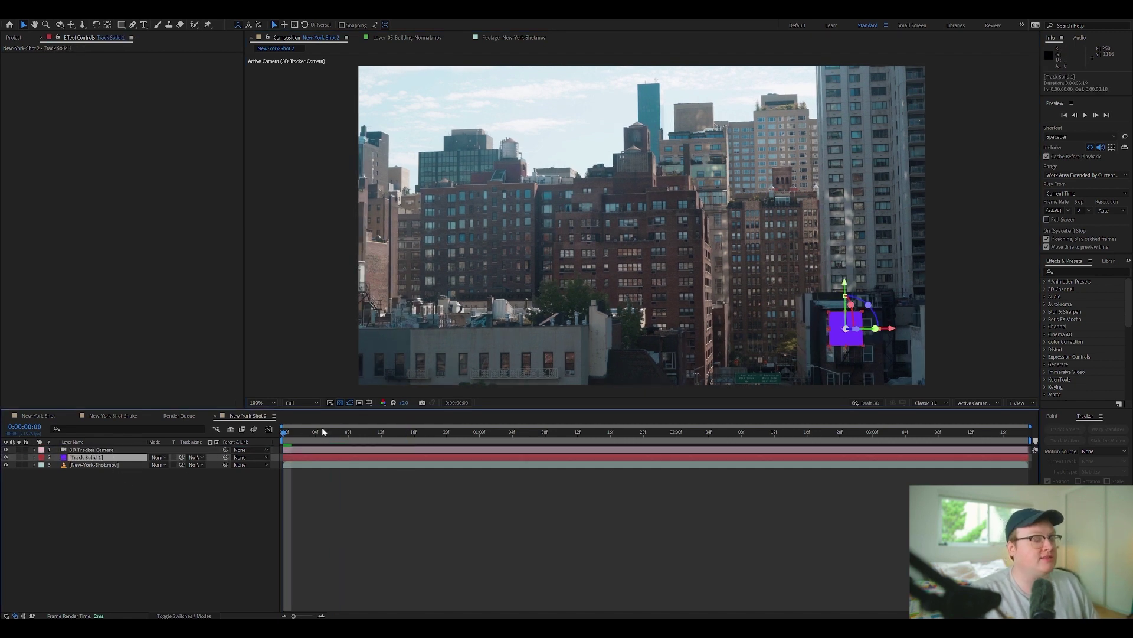
{"action": "left_click", "coordinate": [333, 432]}
{"action": "key", "text": "Home"}
Create a second tracked solid from track points on the central brick building
{"action": "left_click", "coordinate": [128, 462]}
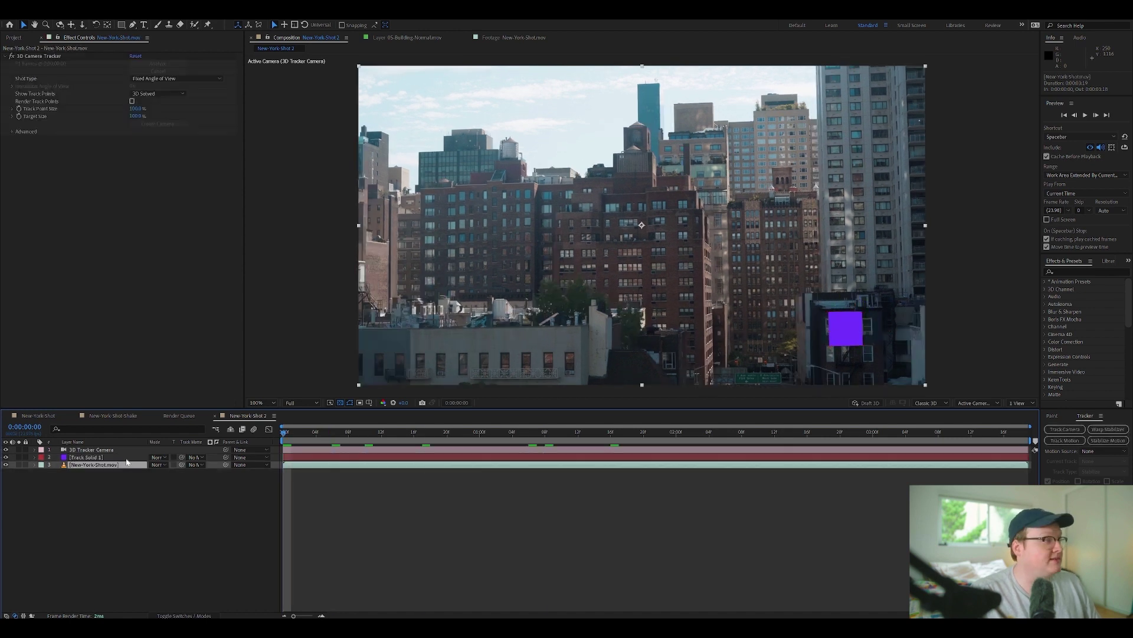
{"action": "left_click", "coordinate": [47, 56]}
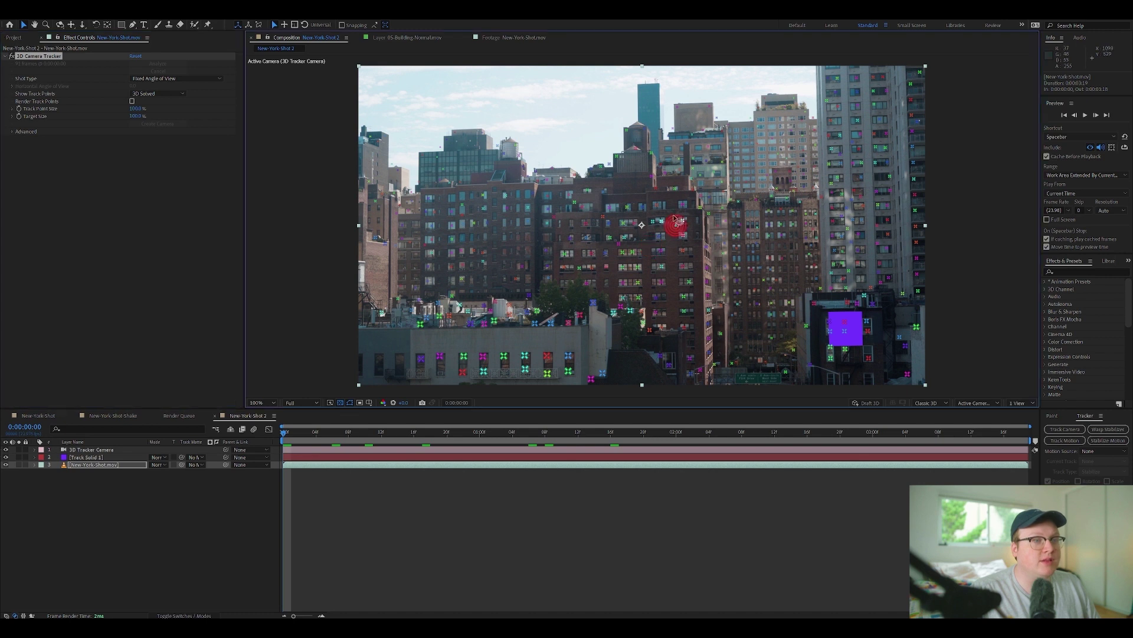
{"action": "left_click_drag", "start_coordinate": [694, 215], "coordinate": [617, 304]}
{"action": "right_click", "coordinate": [667, 272]}
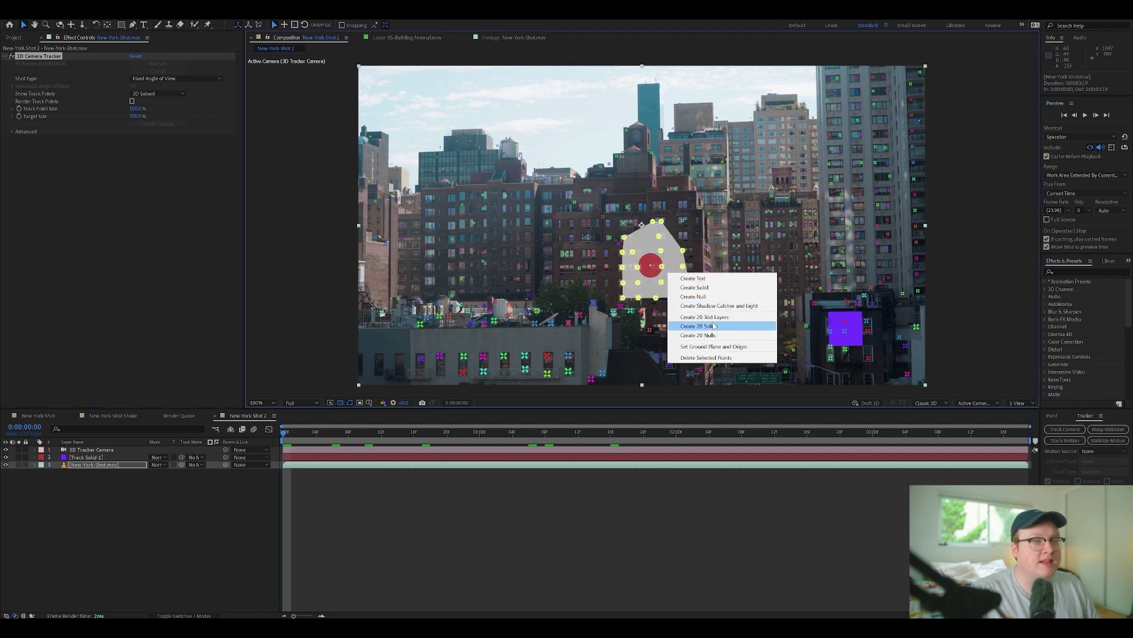
{"action": "left_click", "coordinate": [716, 287]}
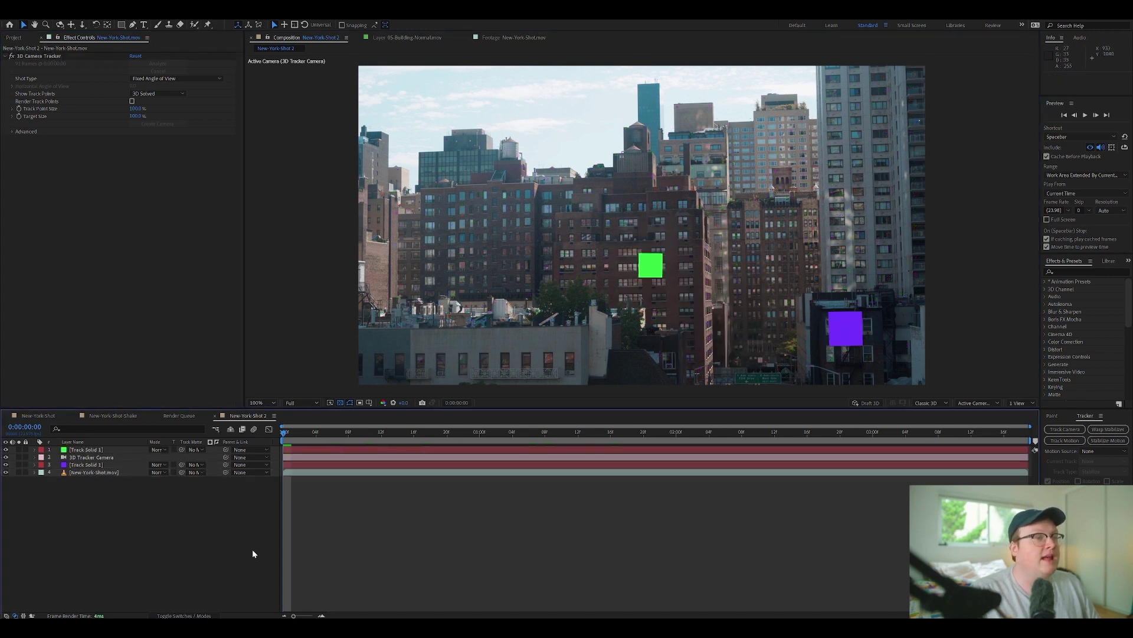
Scale the green solid to 203% and preview both tracked solids
{"action": "left_click", "coordinate": [109, 450]}
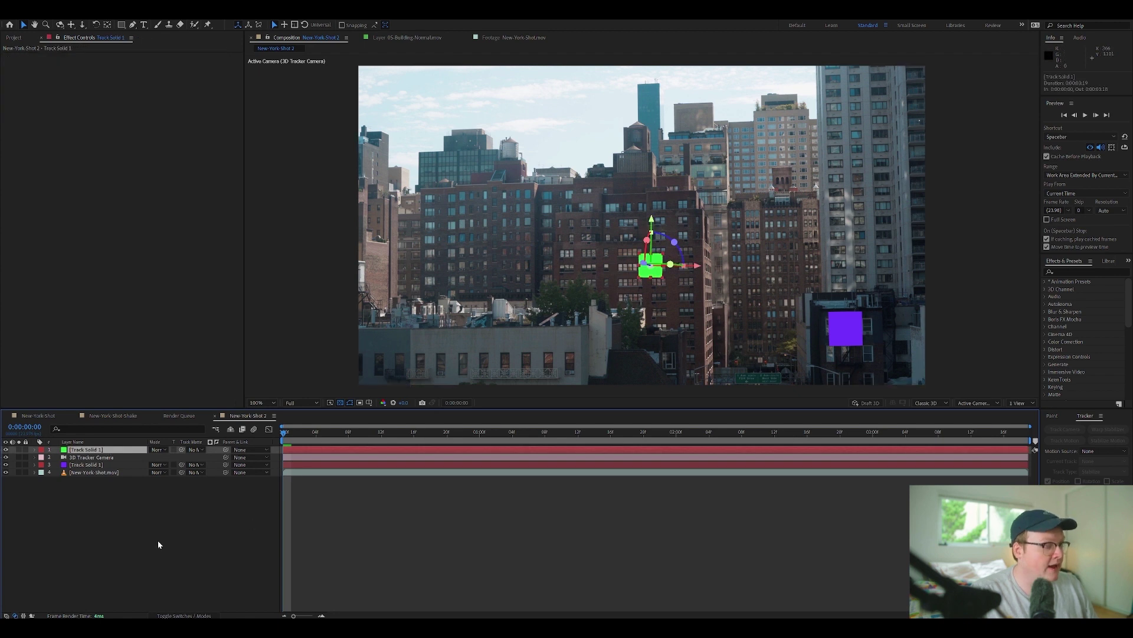
{"action": "key", "text": "s"}
{"action": "left_click_drag", "start_coordinate": [179, 459], "coordinate": [239, 458]}
{"action": "left_click", "coordinate": [230, 526]}
{"action": "key", "text": "space"}
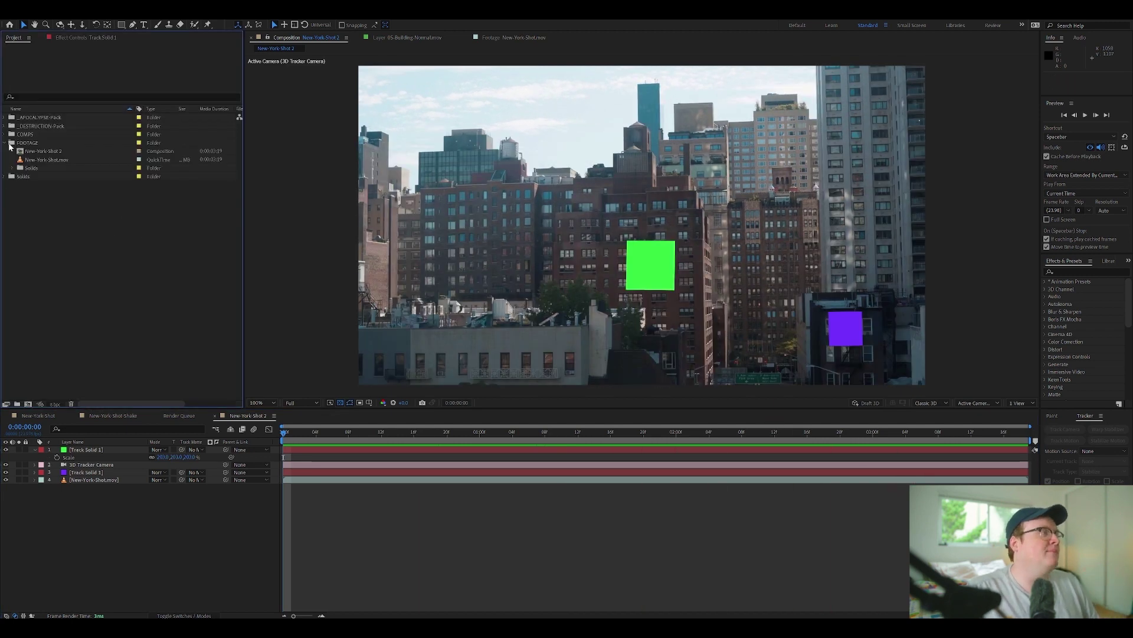
{"action": "left_click", "coordinate": [5, 143]}
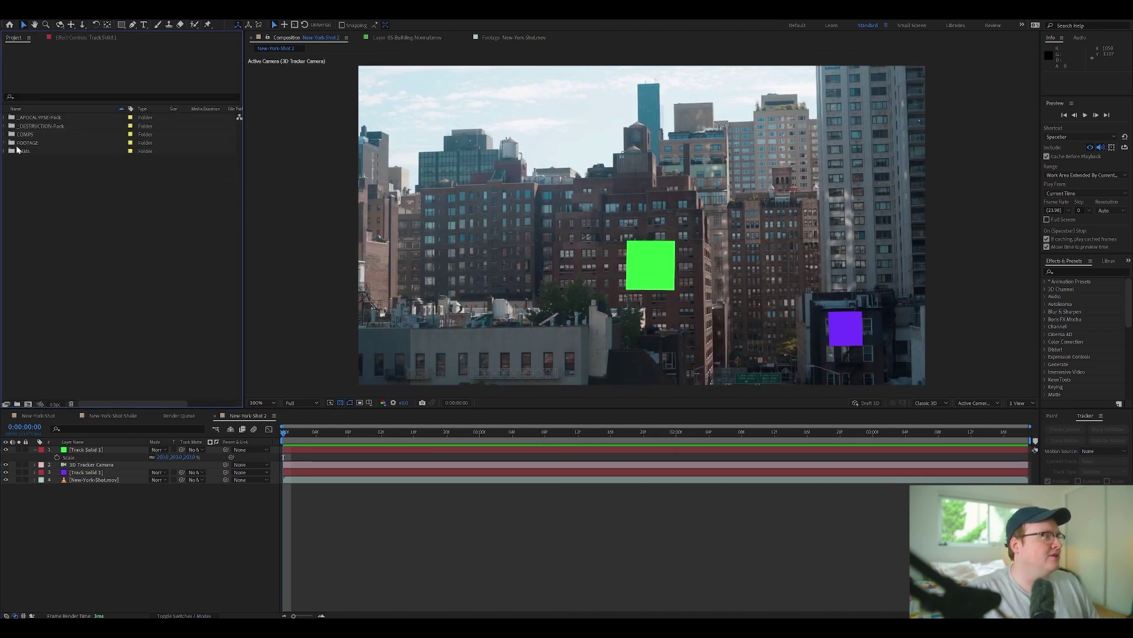
Preview Small-Meteor-02.mov from _APOCALYPSE-Pack and add it to the New-York-Shot 2 timeline
{"action": "left_click", "coordinate": [5, 117]}
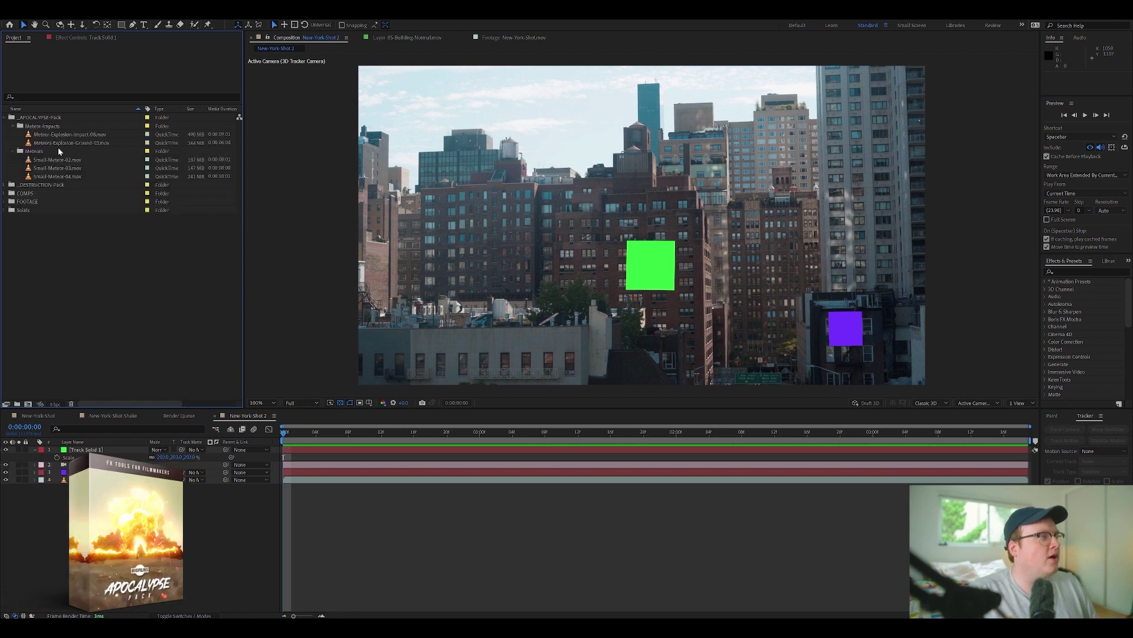
{"action": "double_click", "coordinate": [66, 160]}
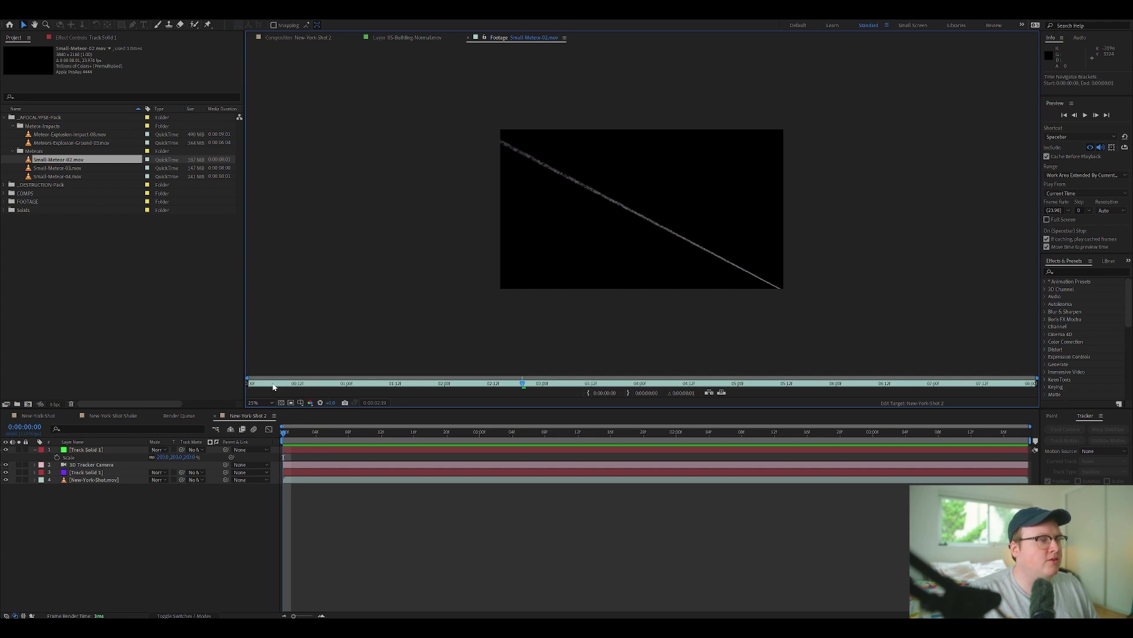
{"action": "left_click_drag", "start_coordinate": [273, 387], "coordinate": [372, 385]}
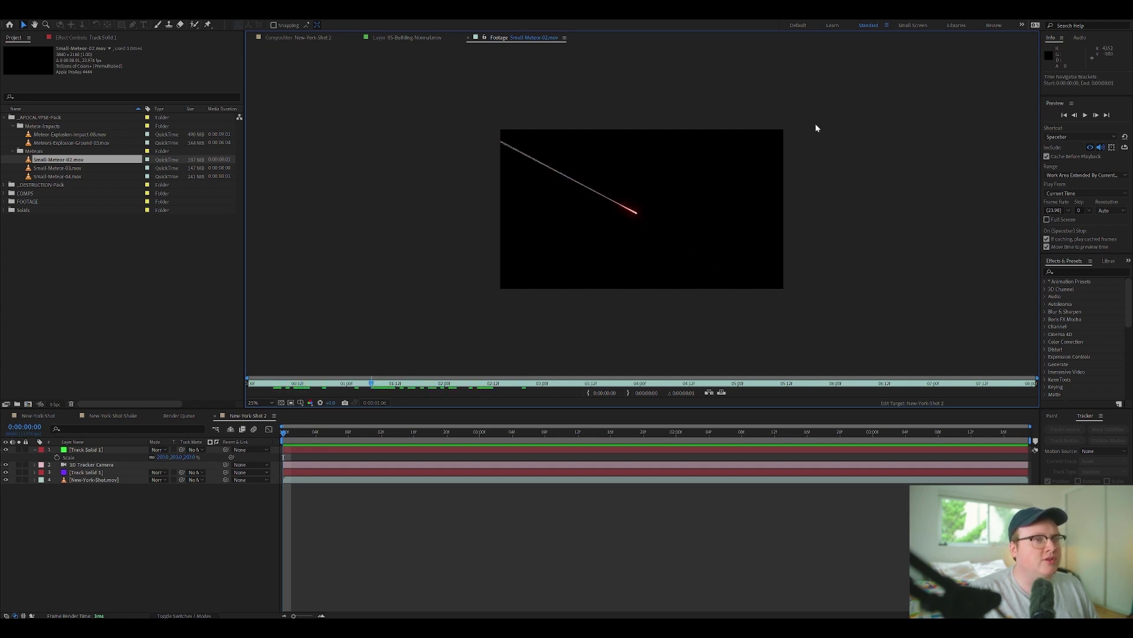
{"action": "key", "text": "period"}
{"action": "key", "text": "period"}
{"action": "left_click_drag", "start_coordinate": [111, 166], "coordinate": [141, 477]}
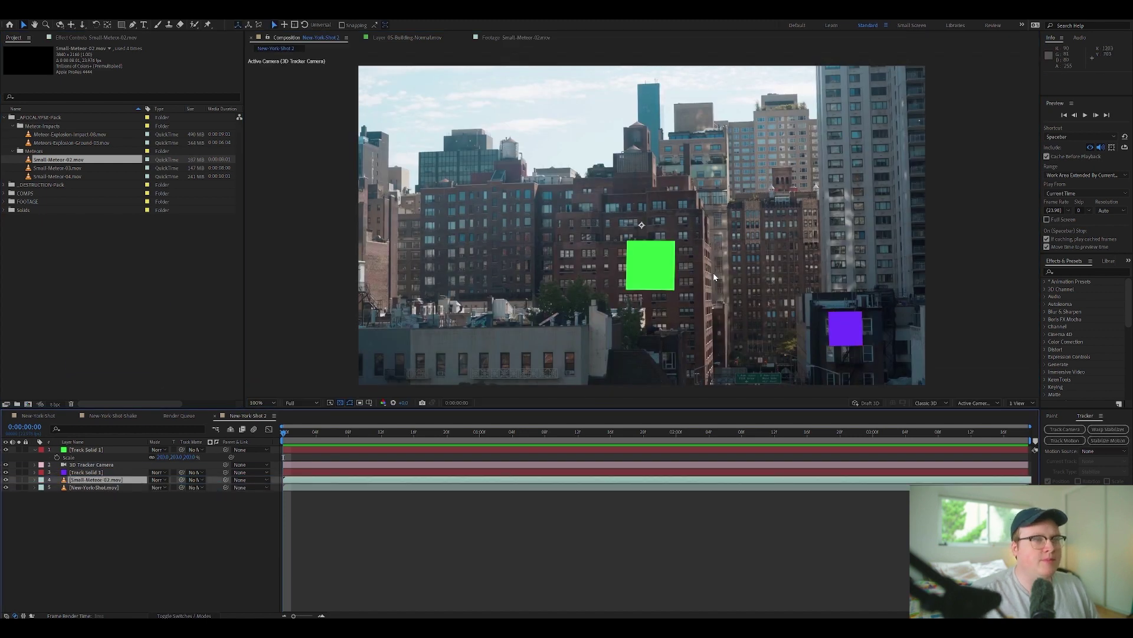
Raise the meteor streak higher in the frame, keeping its original timing
{"action": "left_click_drag", "start_coordinate": [714, 277], "coordinate": [684, 267]}
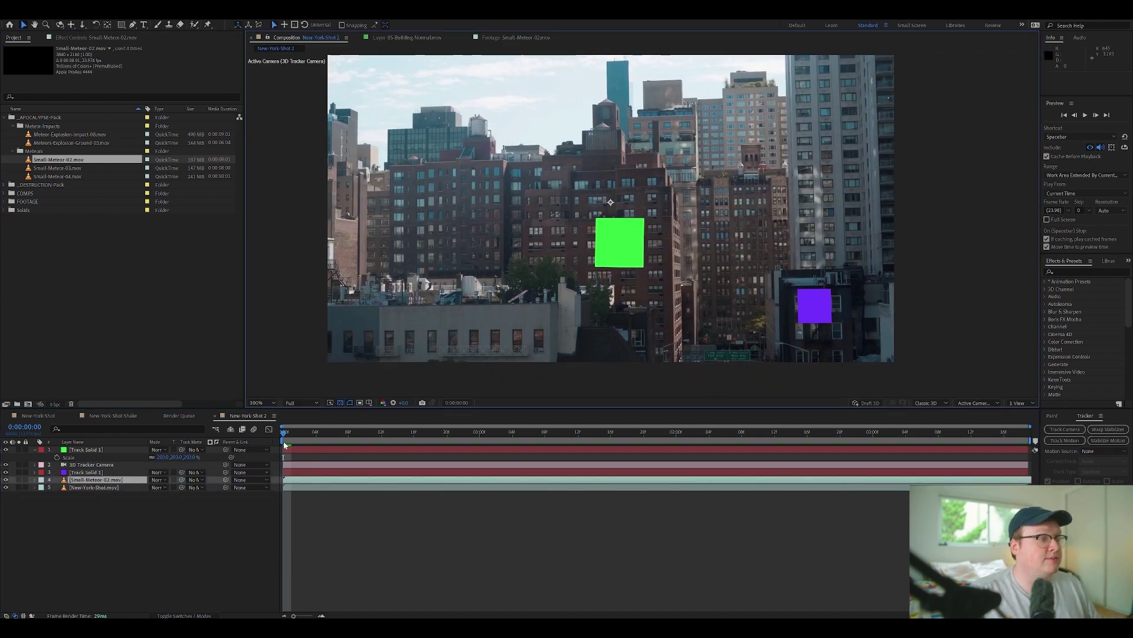
{"action": "scroll", "coordinate": [683, 316], "scroll_direction": "down", "scroll_amount": 4}
{"action": "scroll", "coordinate": [693, 305], "scroll_direction": "up", "scroll_amount": 4}
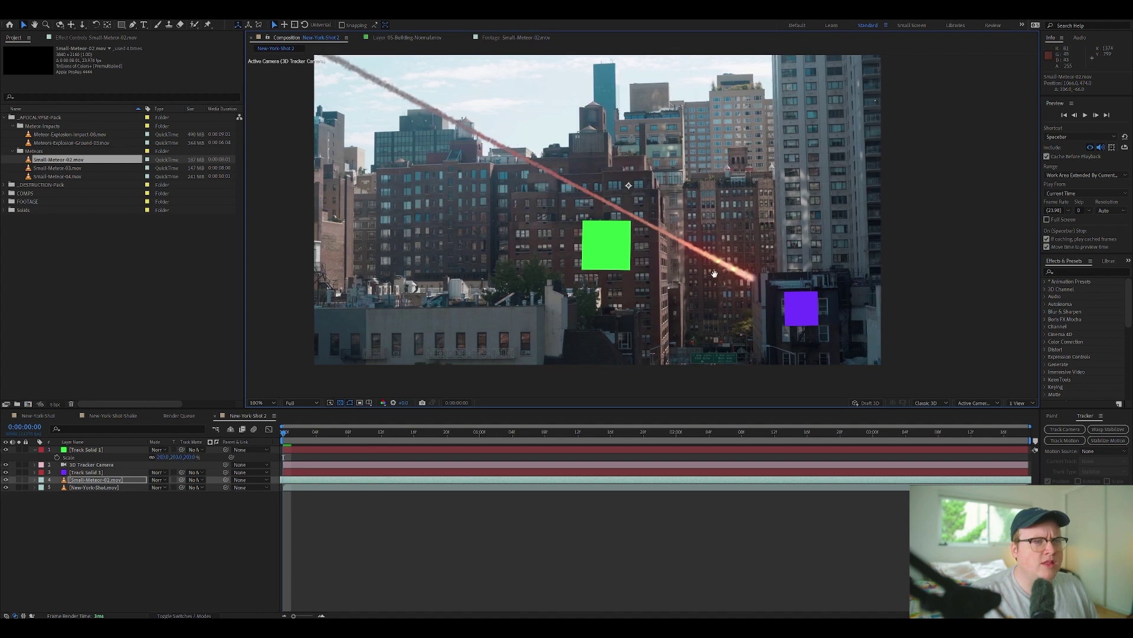
{"action": "left_click_drag", "start_coordinate": [715, 273], "coordinate": [707, 261]}
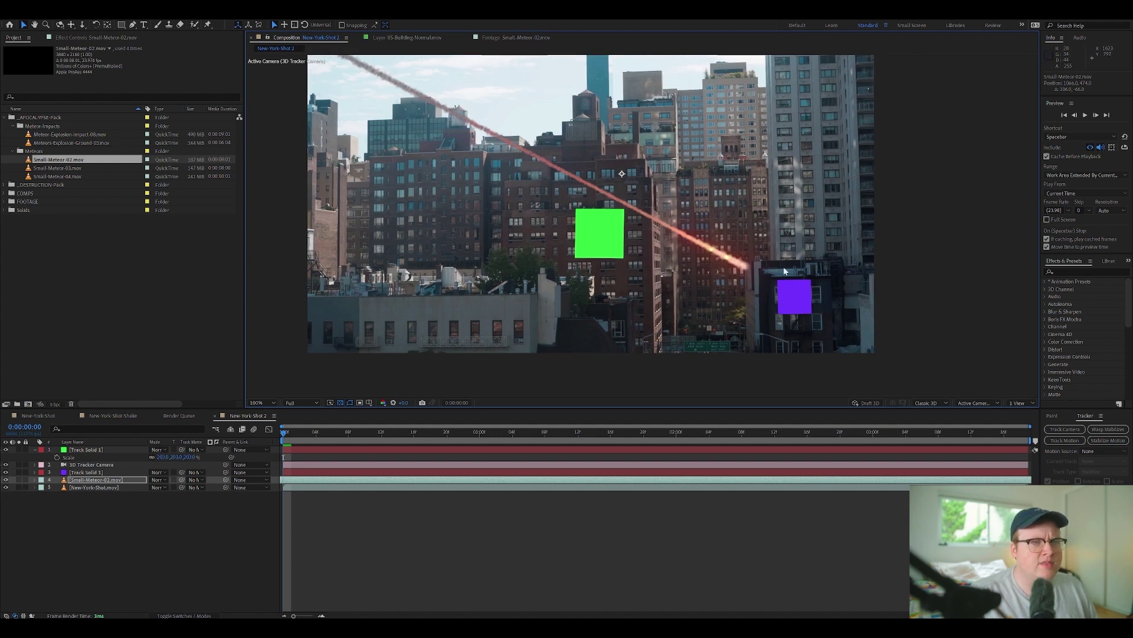
{"action": "mouse_move", "coordinate": [789, 276]}
{"action": "left_mouse_down"}
{"action": "mouse_move", "coordinate": [792, 243]}
{"action": "mouse_move", "coordinate": [793, 295]}
{"action": "left_mouse_up"}
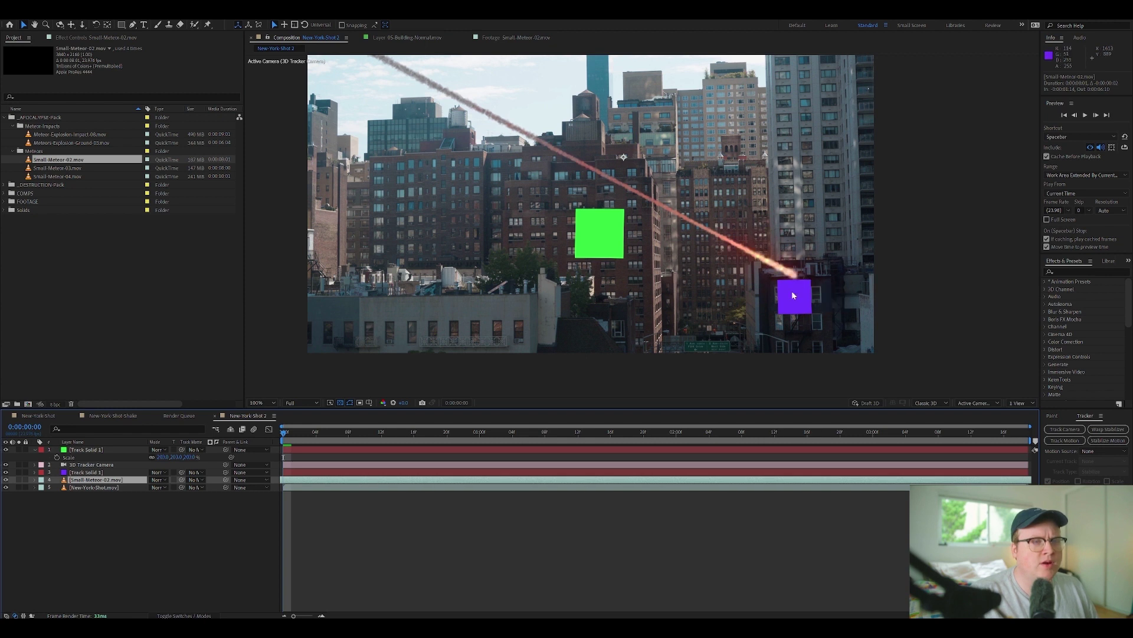
{"action": "left_click_drag", "start_coordinate": [468, 480], "coordinate": [394, 479]}
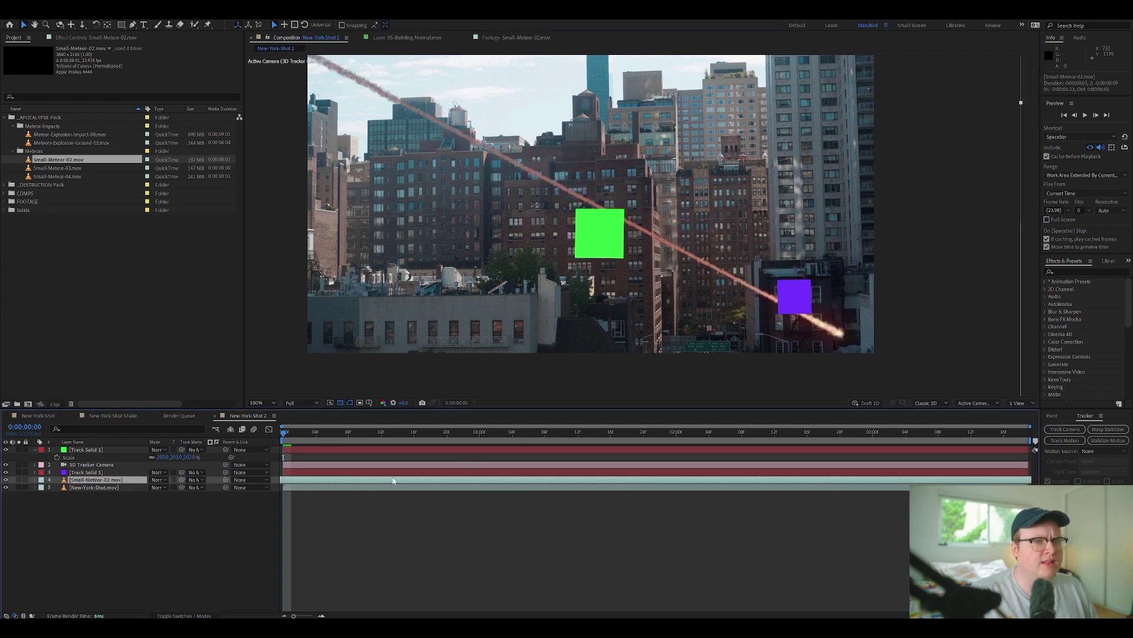
{"action": "key", "text": "ctrl+z"}
Preview the composition twice to check the meteor against the purple solid
{"action": "scroll", "coordinate": [622, 260], "scroll_direction": "down", "scroll_amount": 1}
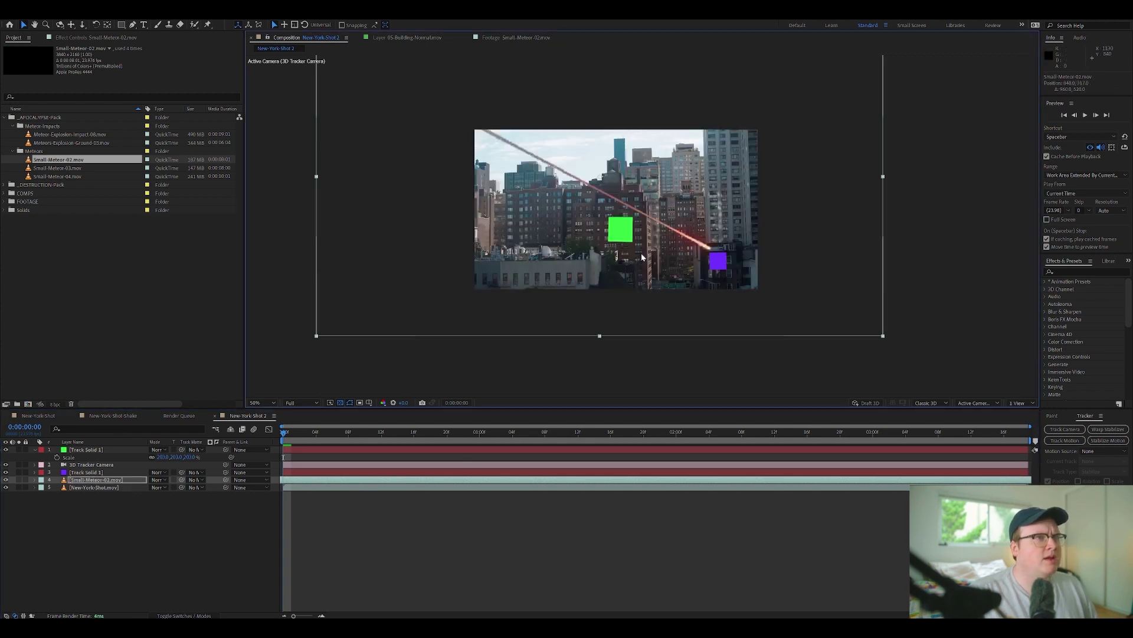
{"action": "key", "text": "space"}
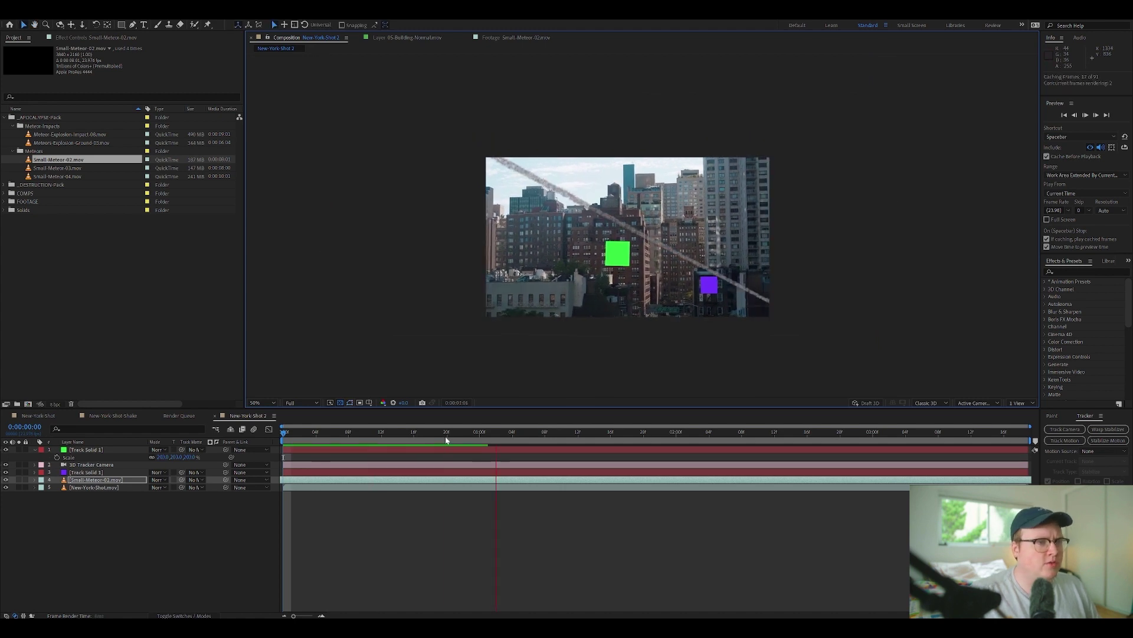
{"action": "key", "text": "space"}
{"action": "scroll", "coordinate": [705, 247], "scroll_direction": "up", "scroll_amount": 1}
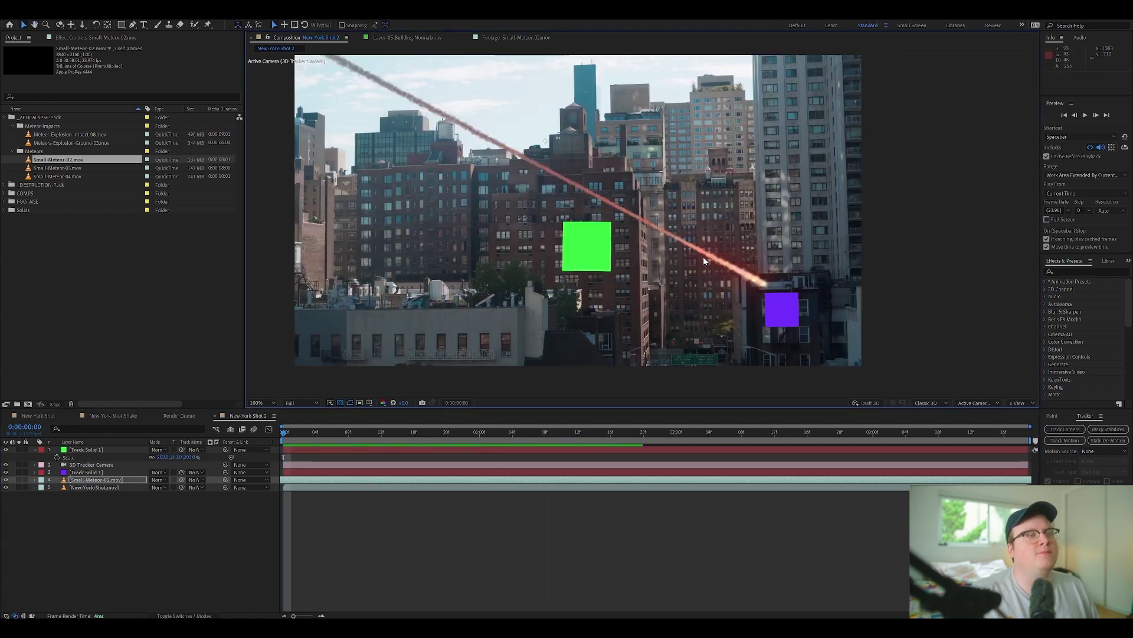
{"action": "key", "text": "space"}
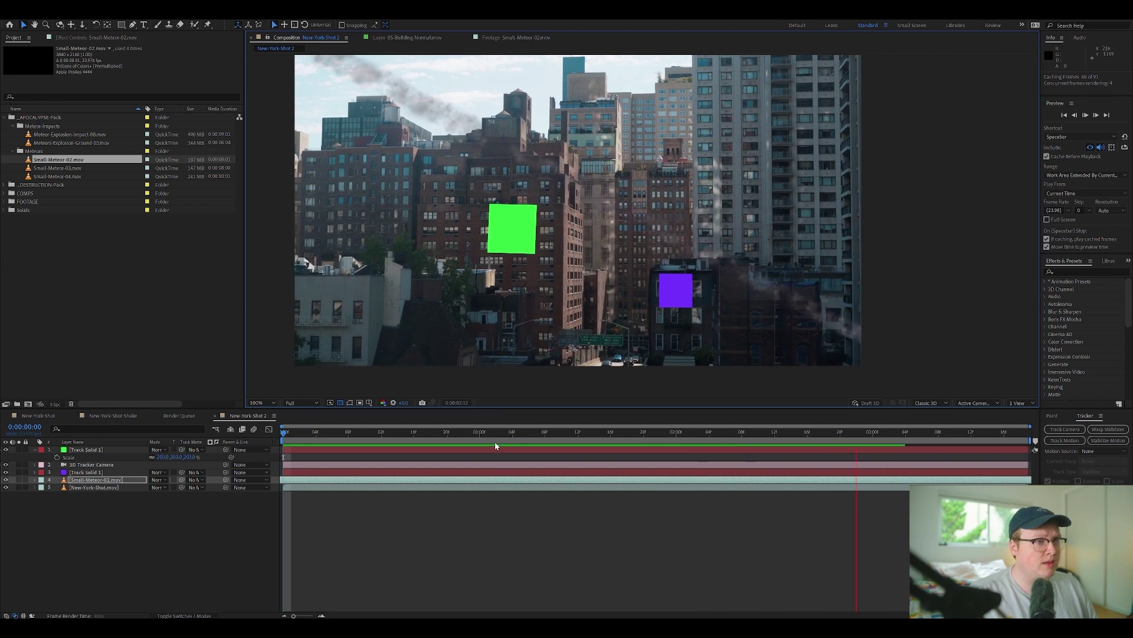
{"action": "key", "text": "space"}
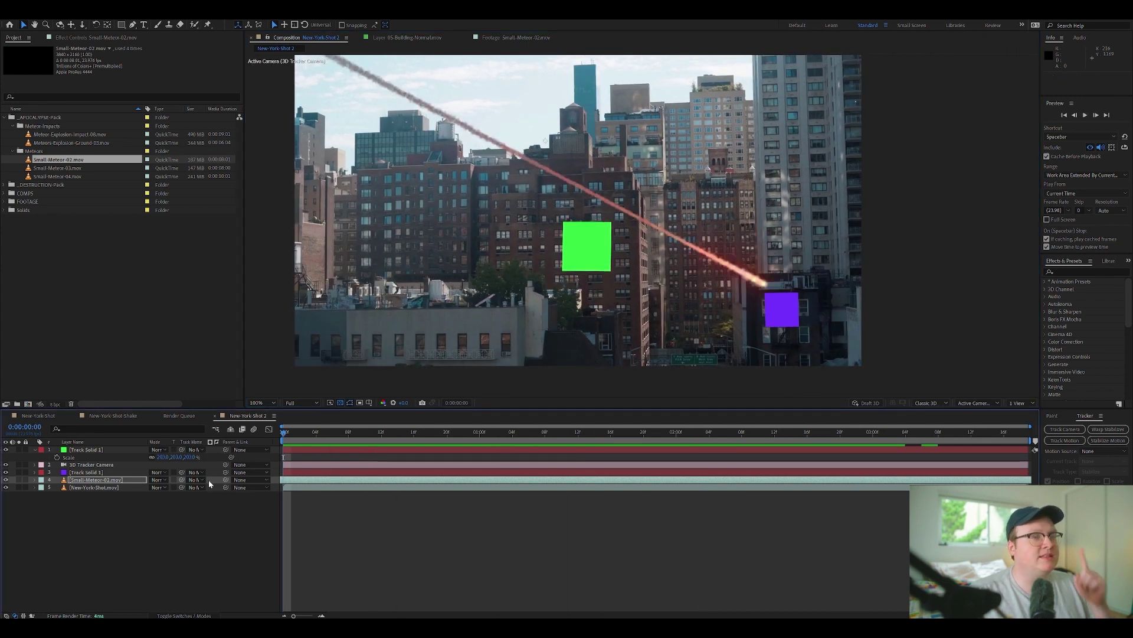
{"action": "left_click", "coordinate": [133, 481]}
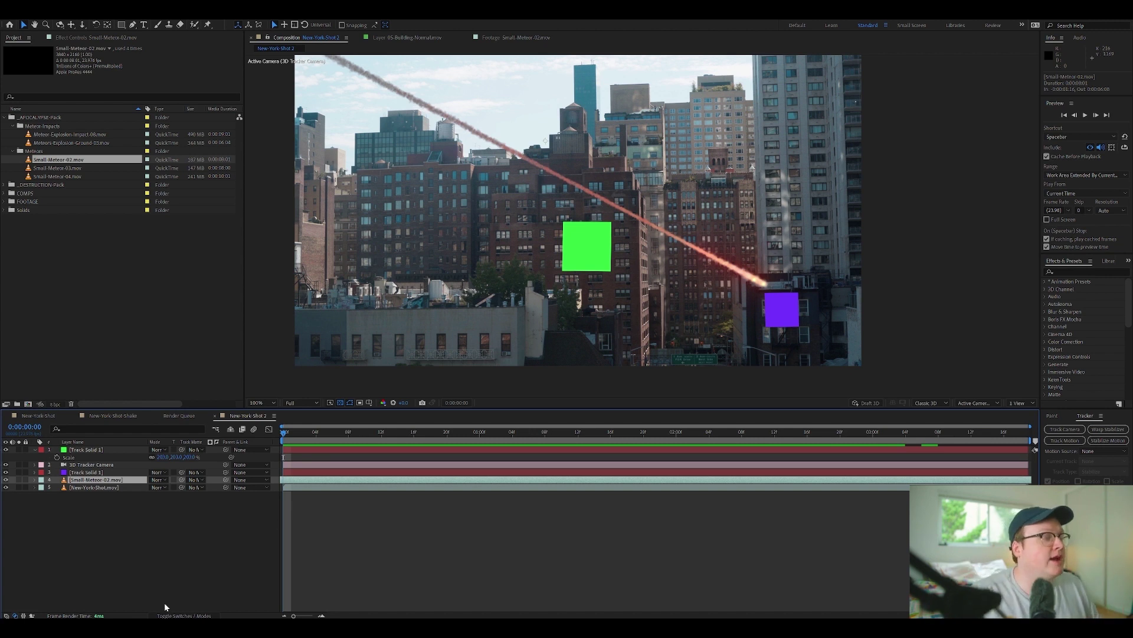
Enable the 3D Layer switch on Small-Meteor-02.mov and preview the shot
{"action": "left_click", "coordinate": [172, 616]}
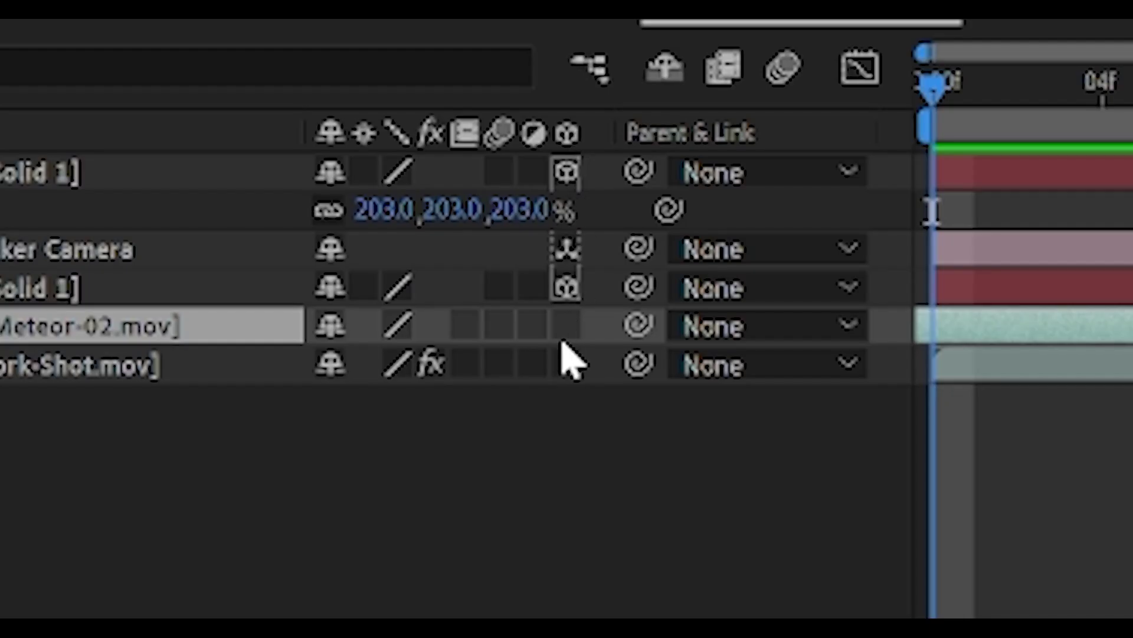
{"action": "left_click", "coordinate": [566, 326]}
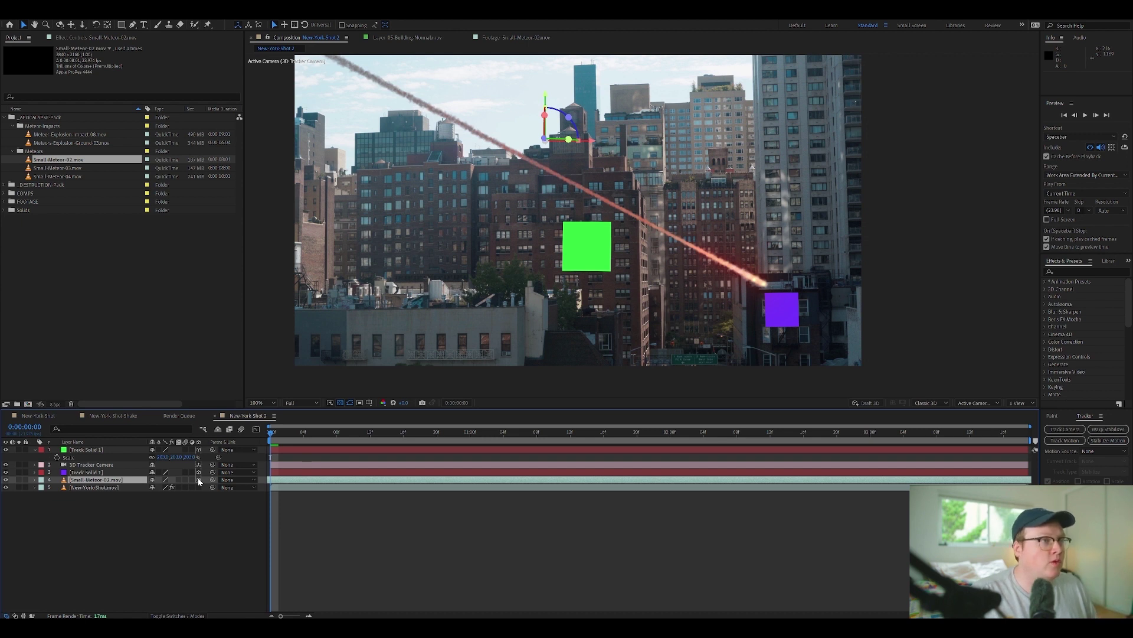
{"action": "key", "text": "space"}
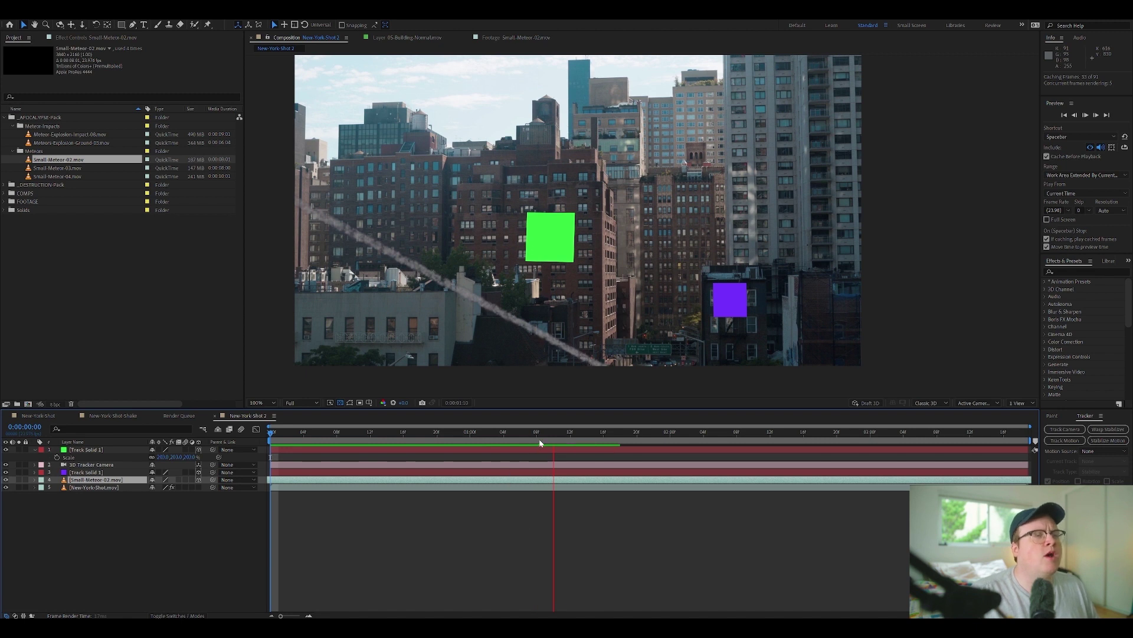
{"action": "key", "text": "space"}
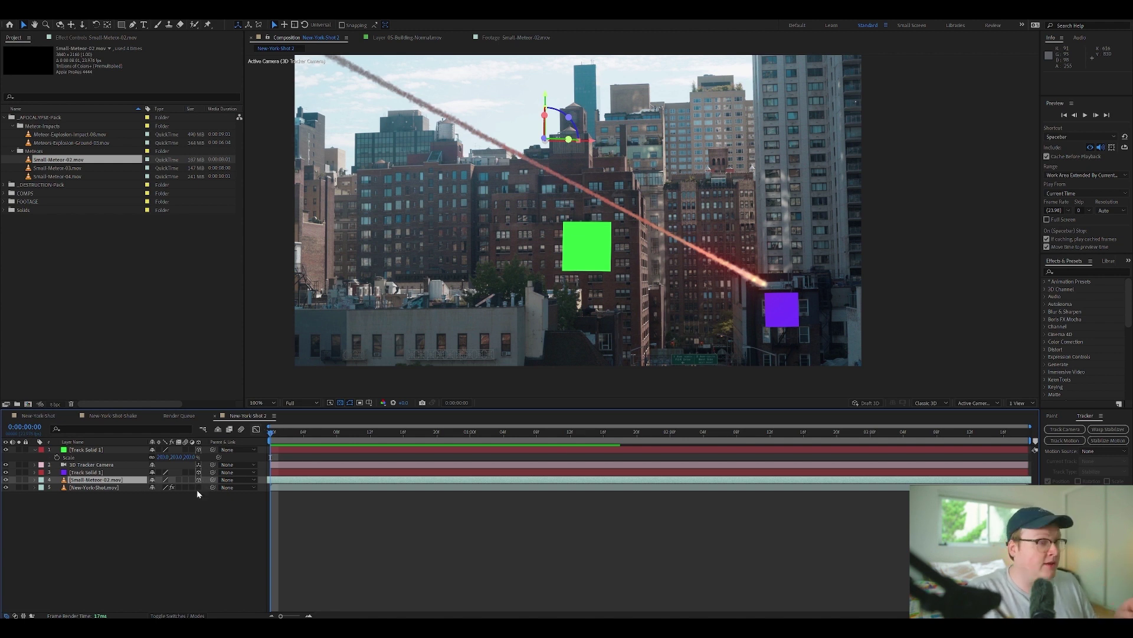
RAM-preview the 3D meteor again, then return to the first frame
{"action": "left_click", "coordinate": [193, 616]}
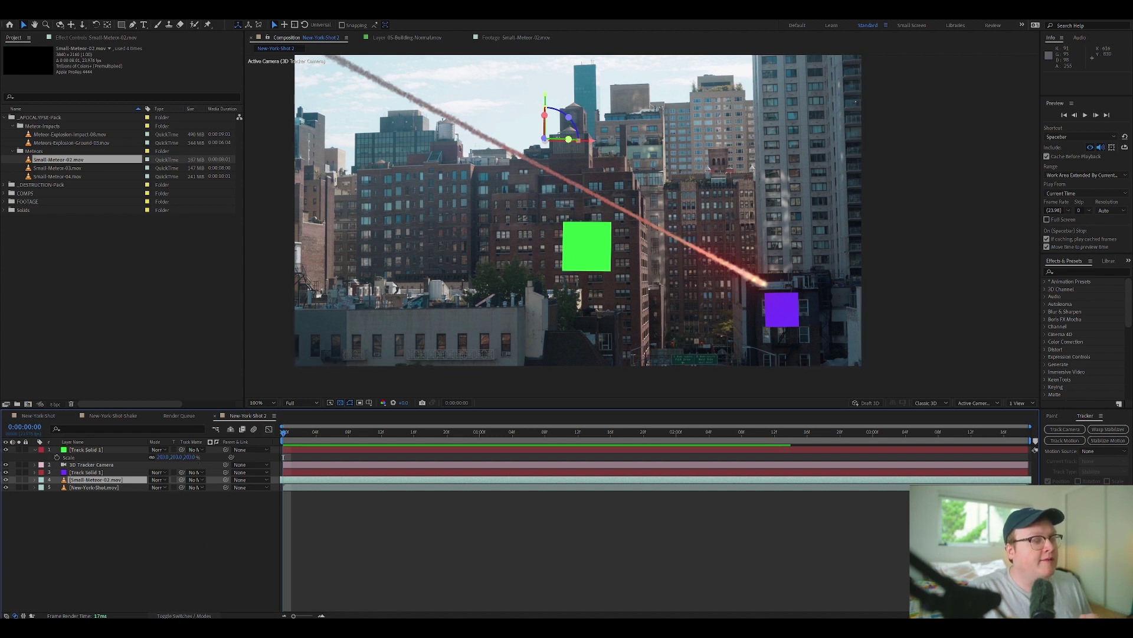
{"action": "left_click", "coordinate": [183, 615]}
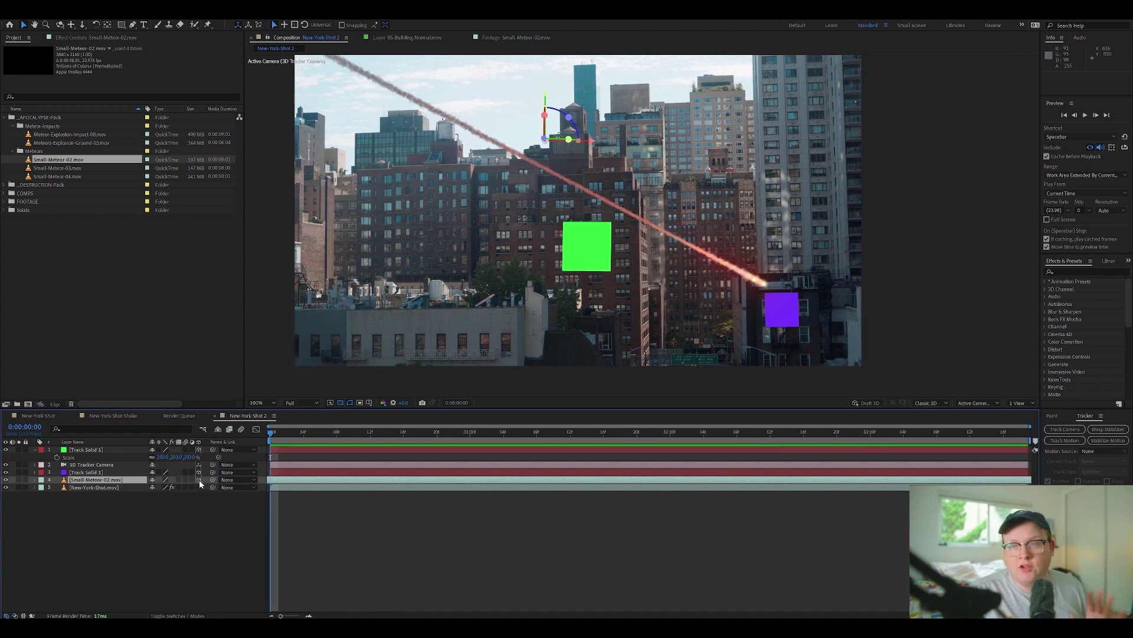
{"action": "key", "text": "space"}
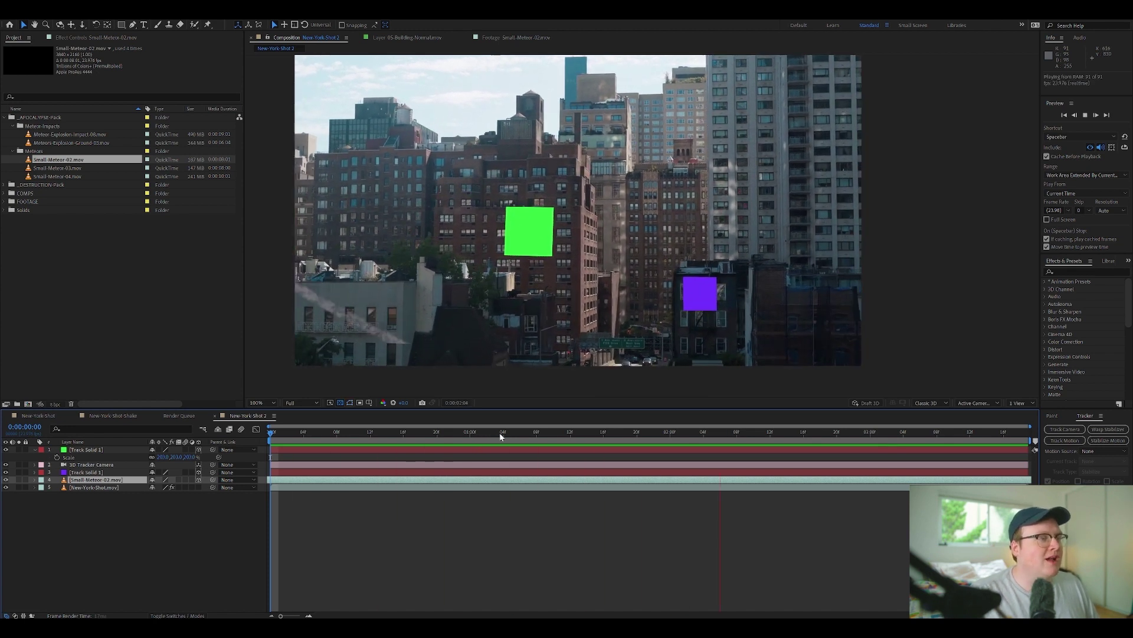
{"action": "key", "text": "space"}
{"action": "key", "text": "space"}
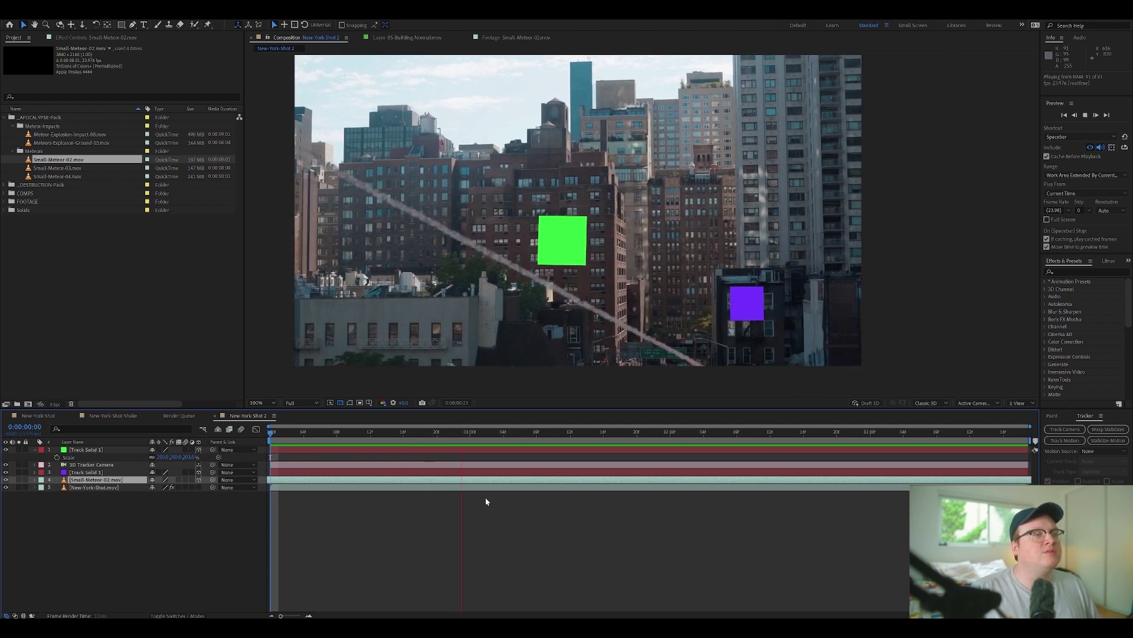
{"action": "key", "text": "space"}
{"action": "key", "text": "Home"}
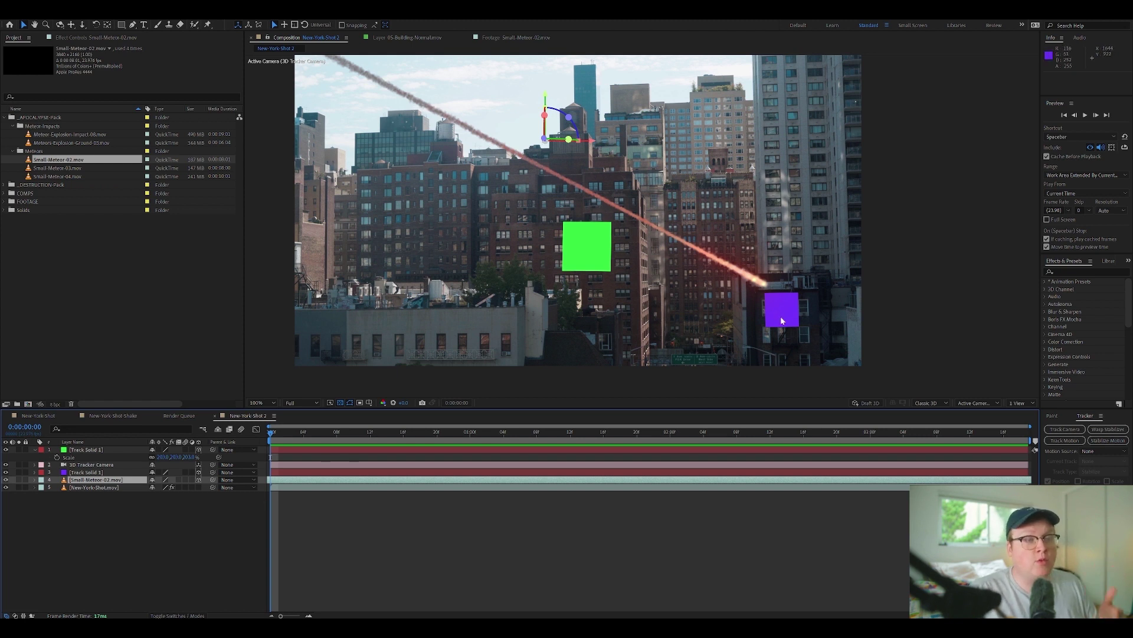
{"action": "left_click", "coordinate": [125, 473]}
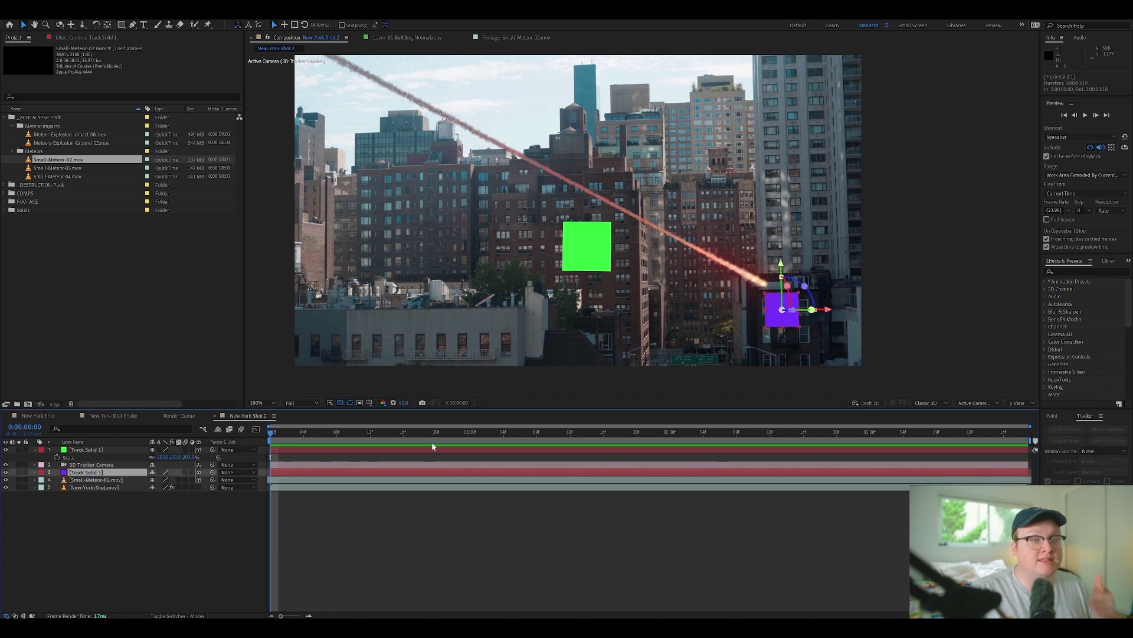
Copy the purple solid's depth into the meteor's Position Z as 31352.3
{"action": "left_click_drag", "start_coordinate": [343, 435], "coordinate": [272, 435]}
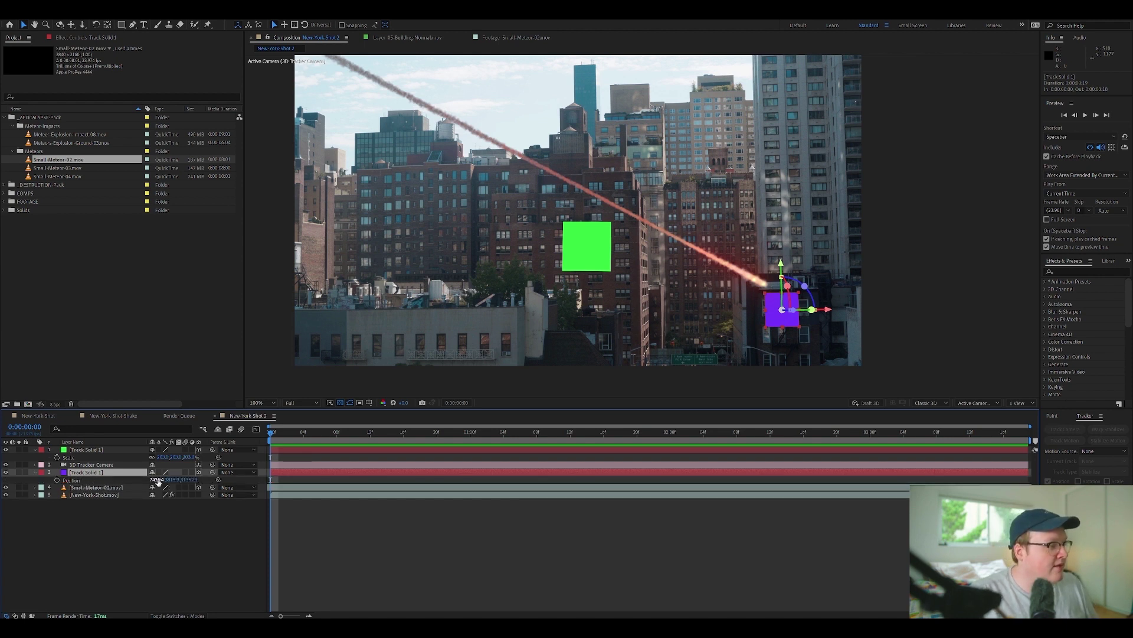
{"action": "left_click_drag", "start_coordinate": [157, 480], "coordinate": [162, 480]}
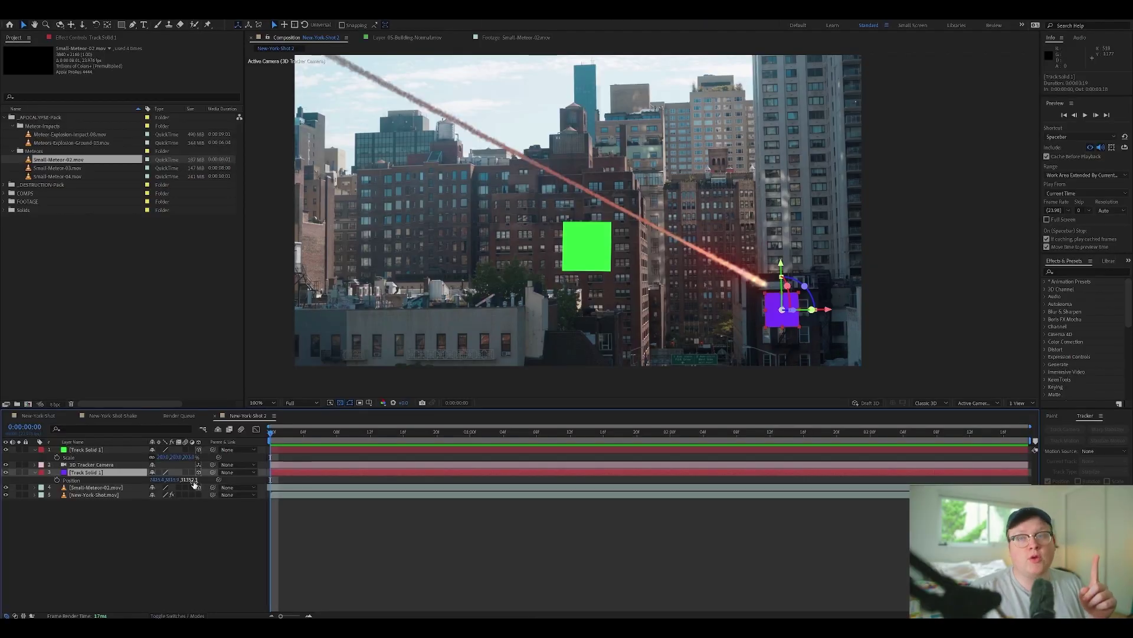
{"action": "left_click", "coordinate": [94, 487]}
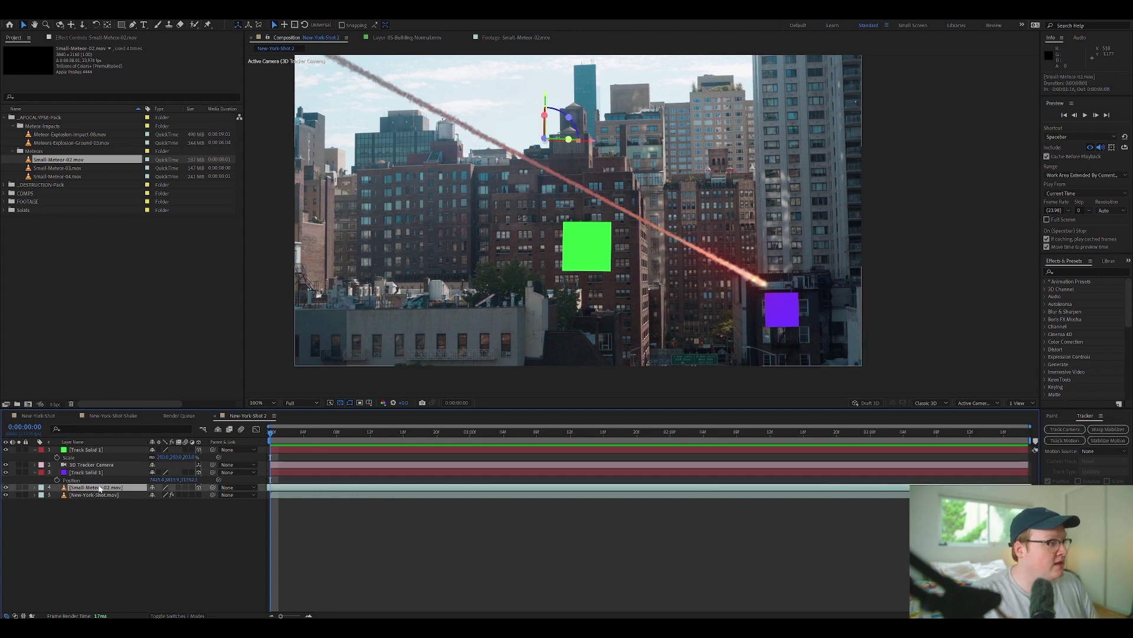
{"action": "key", "text": "p"}
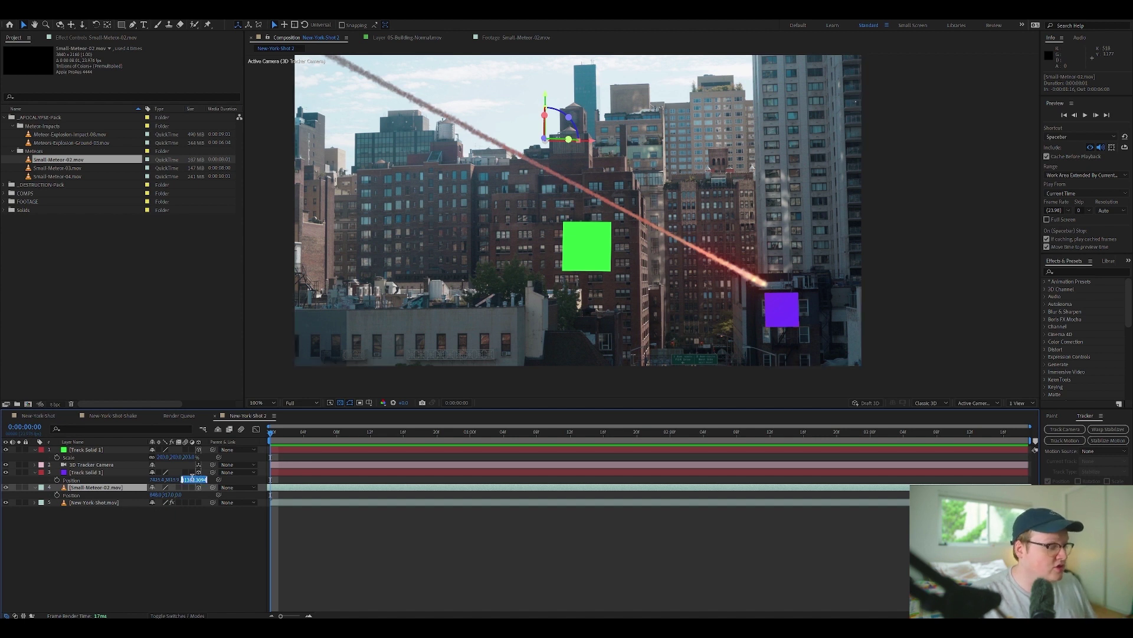
{"action": "key", "text": "ctrl+c"}
{"action": "left_click", "coordinate": [183, 495]}
{"action": "key", "text": "ctrl+v"}
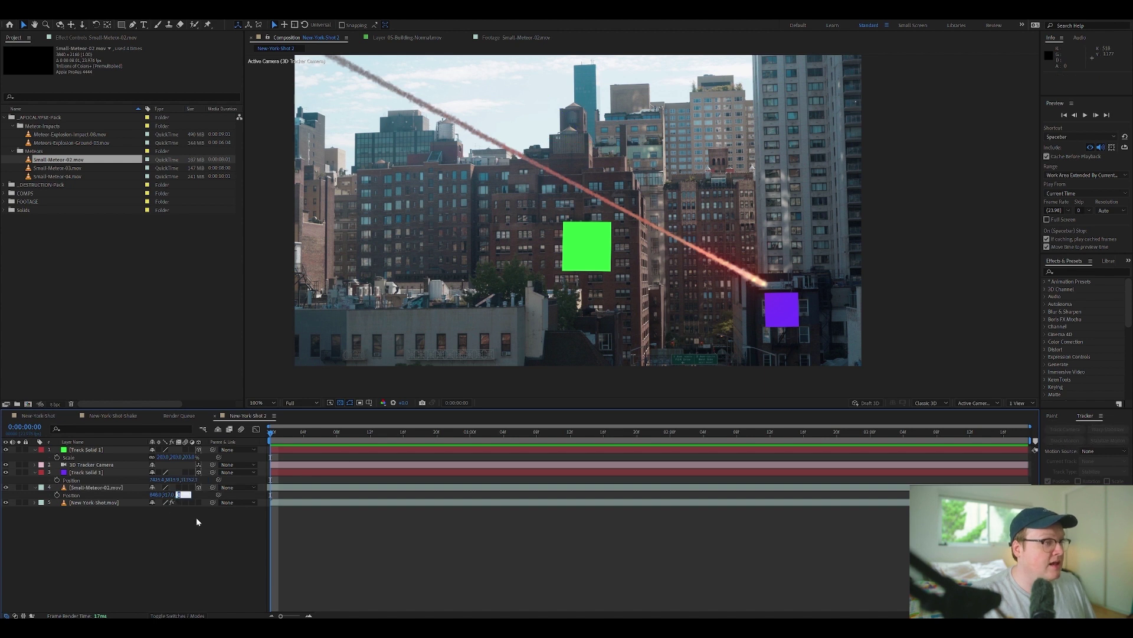
{"action": "key", "text": "Return"}
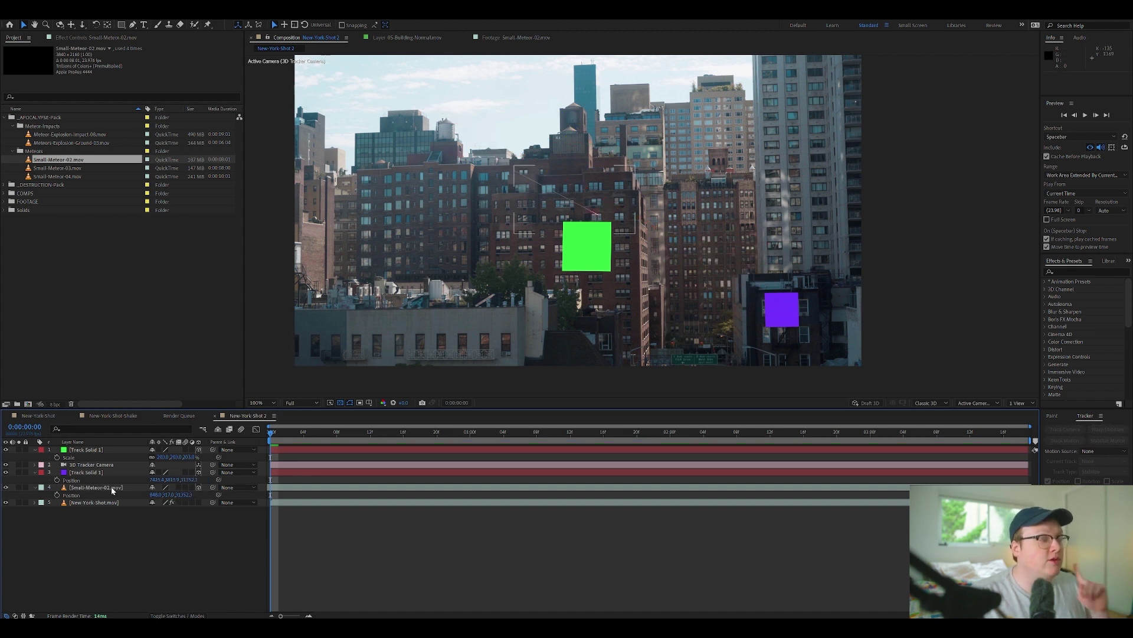
{"action": "left_click", "coordinate": [112, 488]}
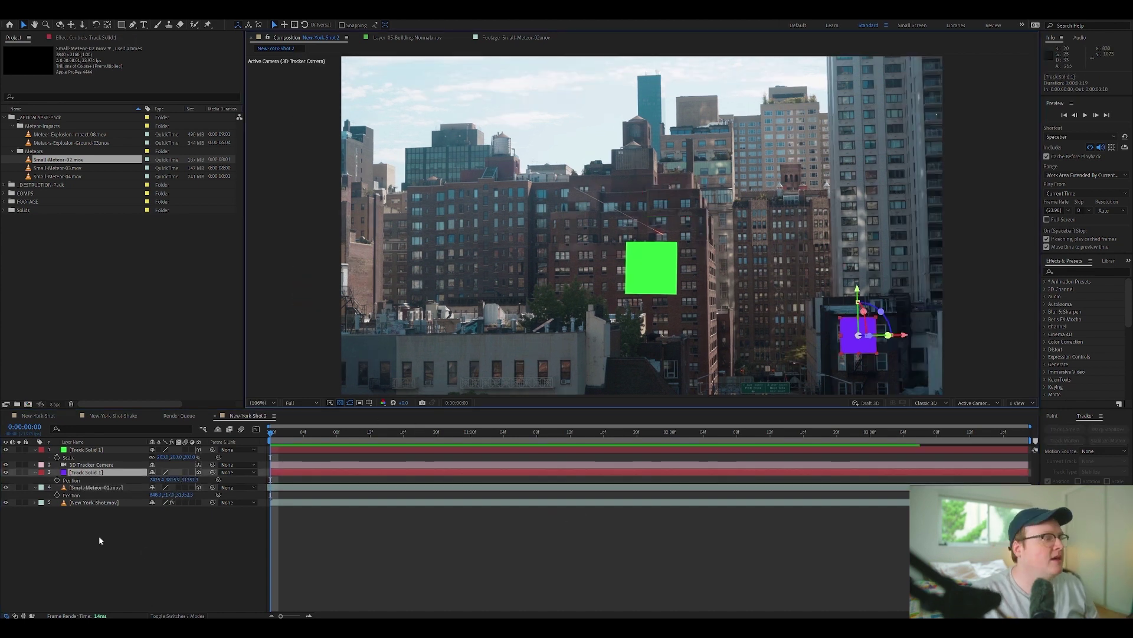
Scale the meteor layer to 412% and preview it streaking across the city
{"action": "left_click", "coordinate": [118, 487]}
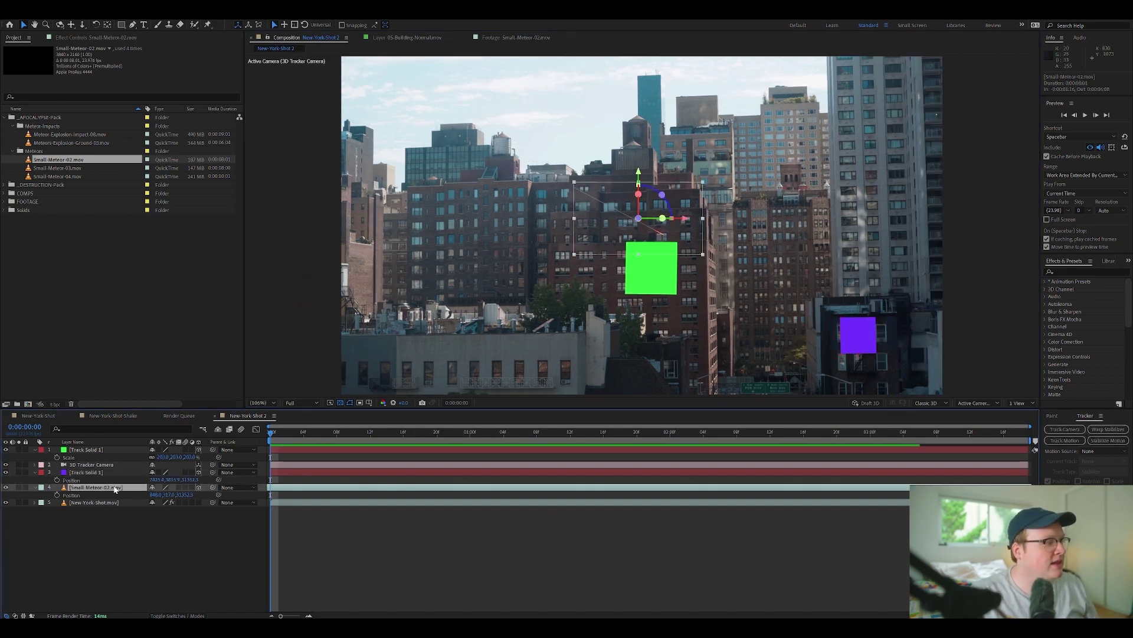
{"action": "key", "text": "s"}
{"action": "left_click_drag", "start_coordinate": [190, 494], "coordinate": [428, 495]}
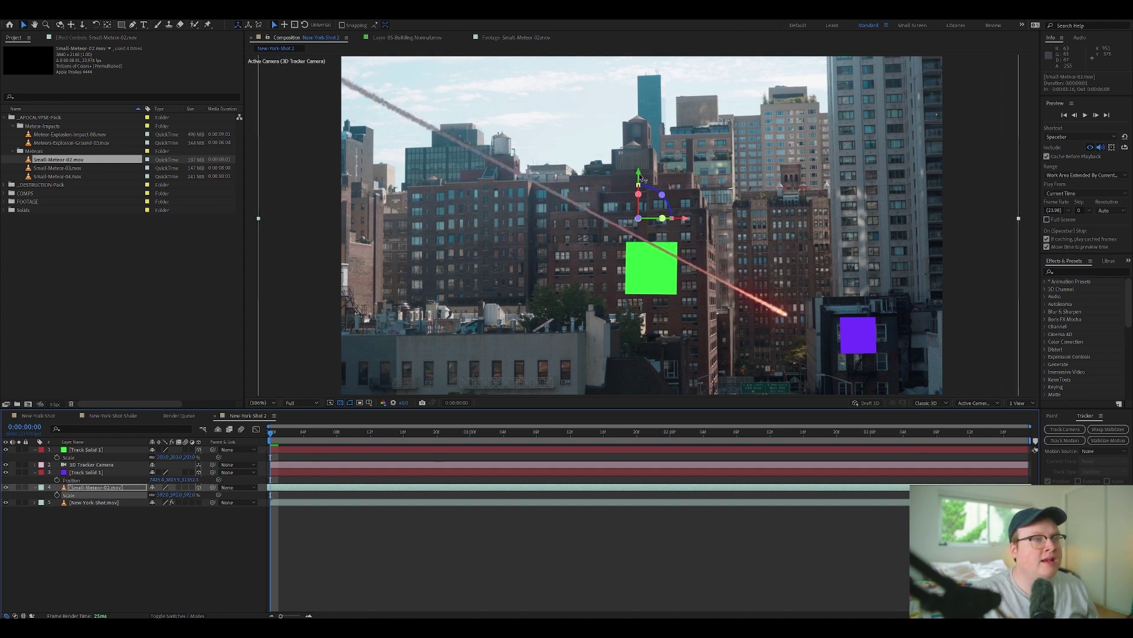
{"action": "key", "text": "space"}
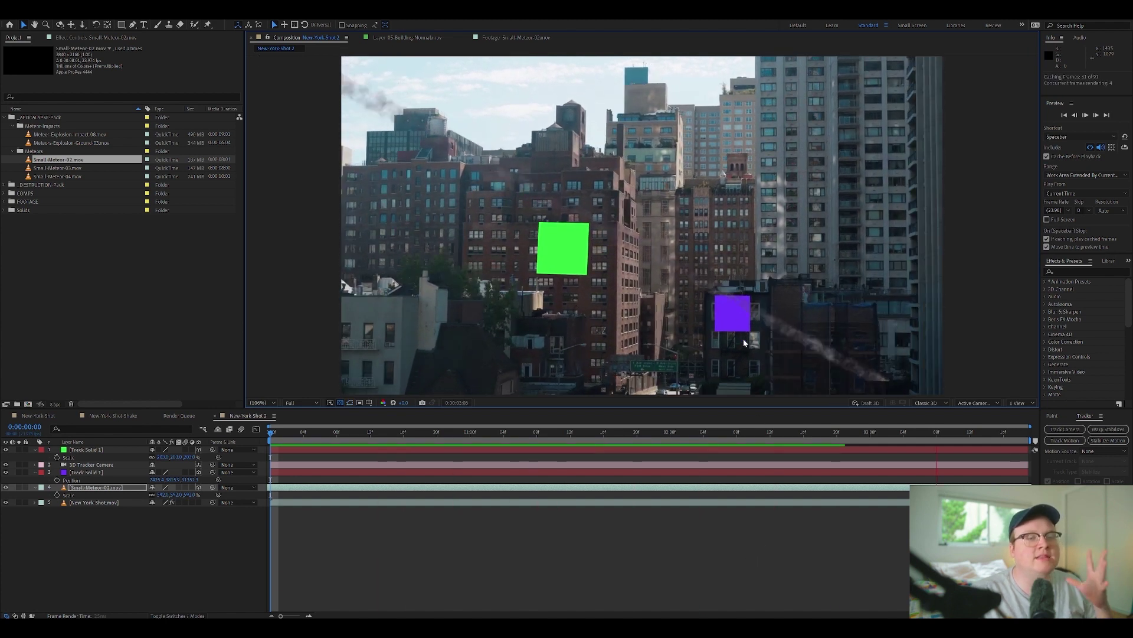
{"action": "key", "text": "space"}
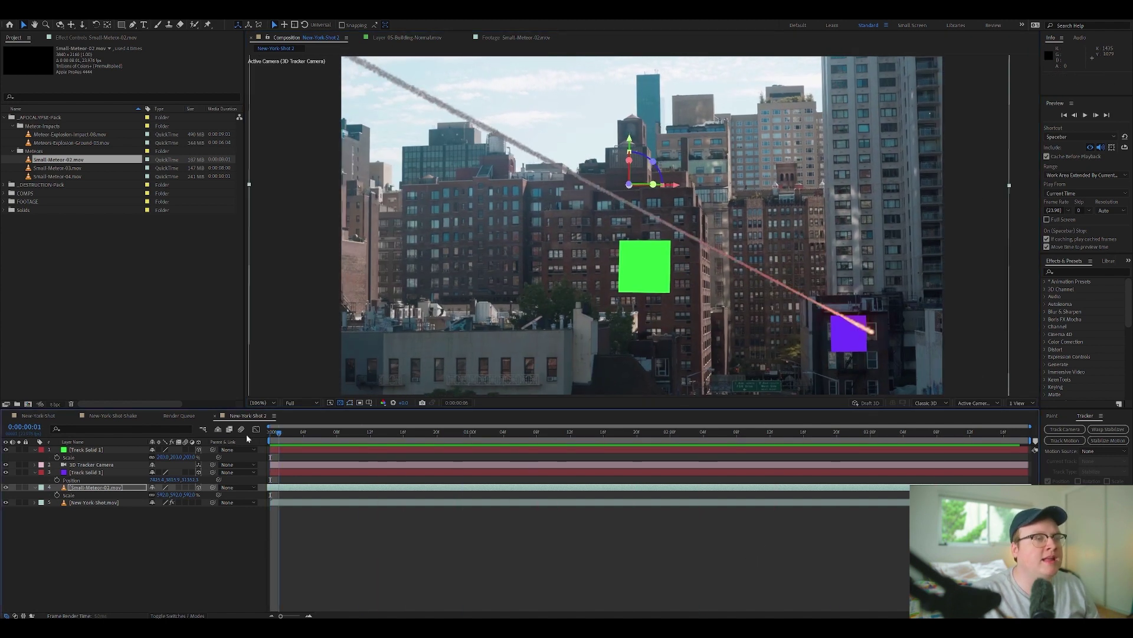
{"action": "key", "text": "space"}
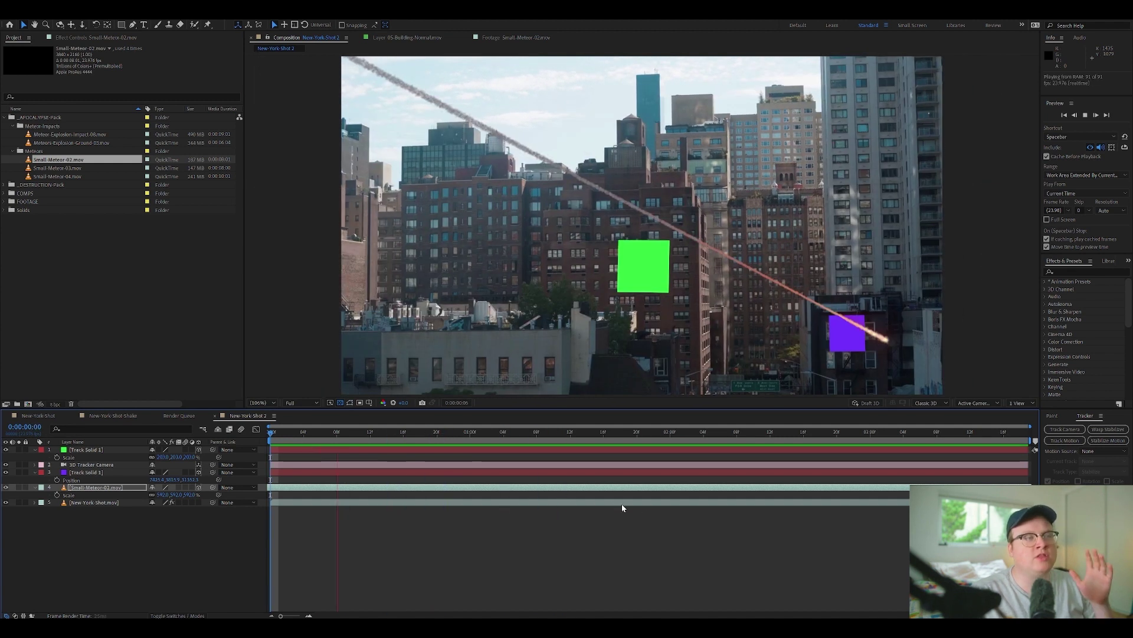
{"action": "key", "text": "space"}
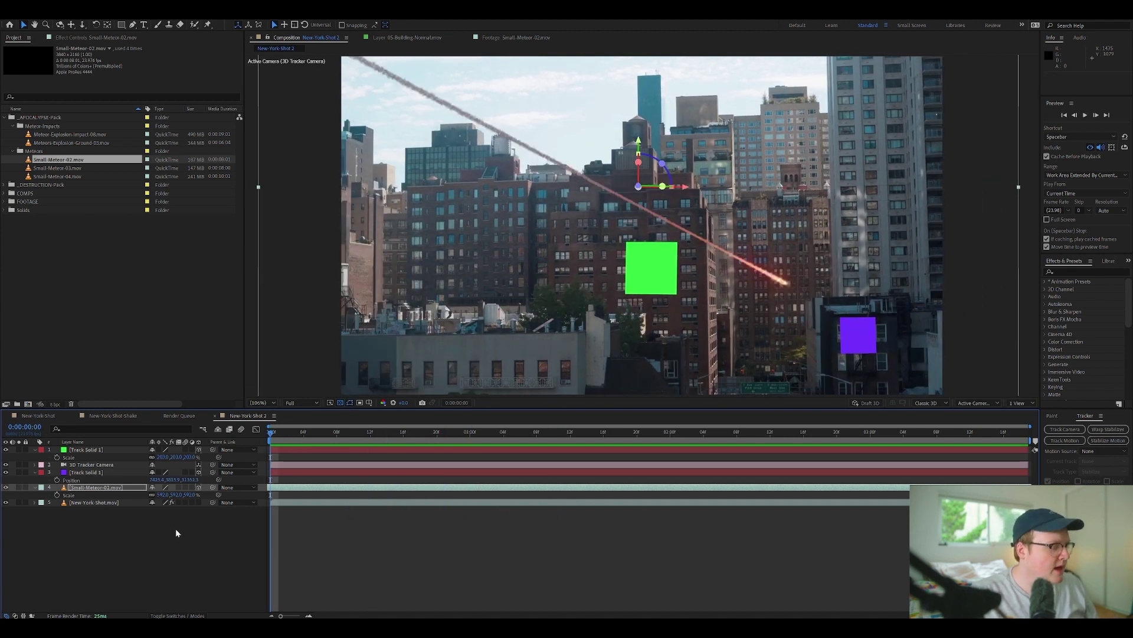
Enlarge the meteor layer's Scale from 592% to 769%
{"action": "key", "text": "s"}
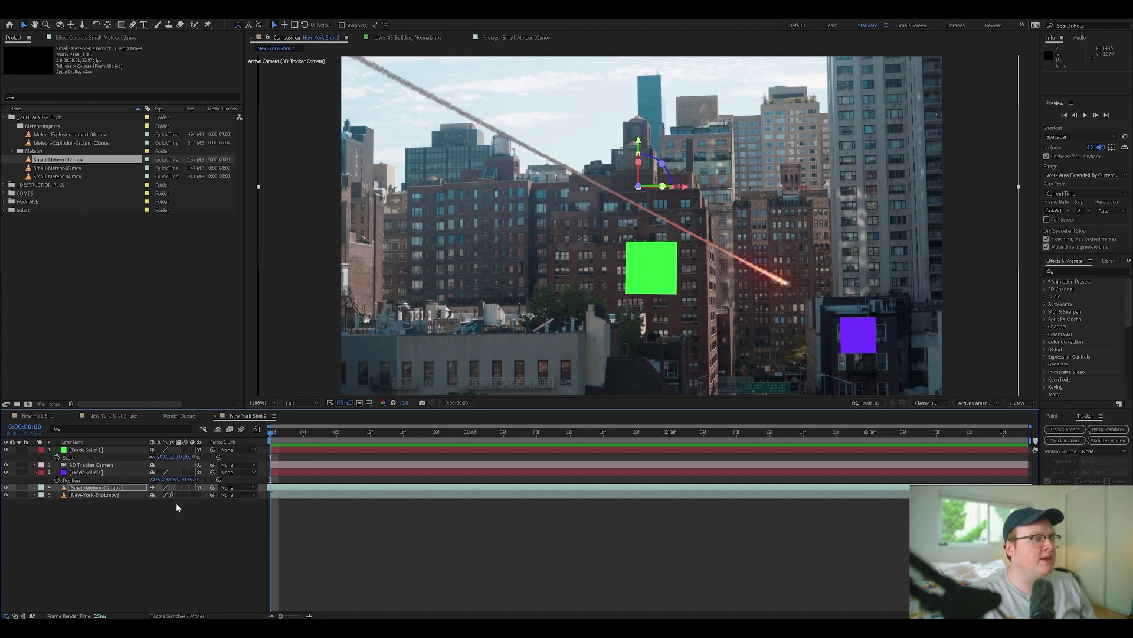
{"action": "key", "text": "p"}
{"action": "left_click", "coordinate": [193, 539]}
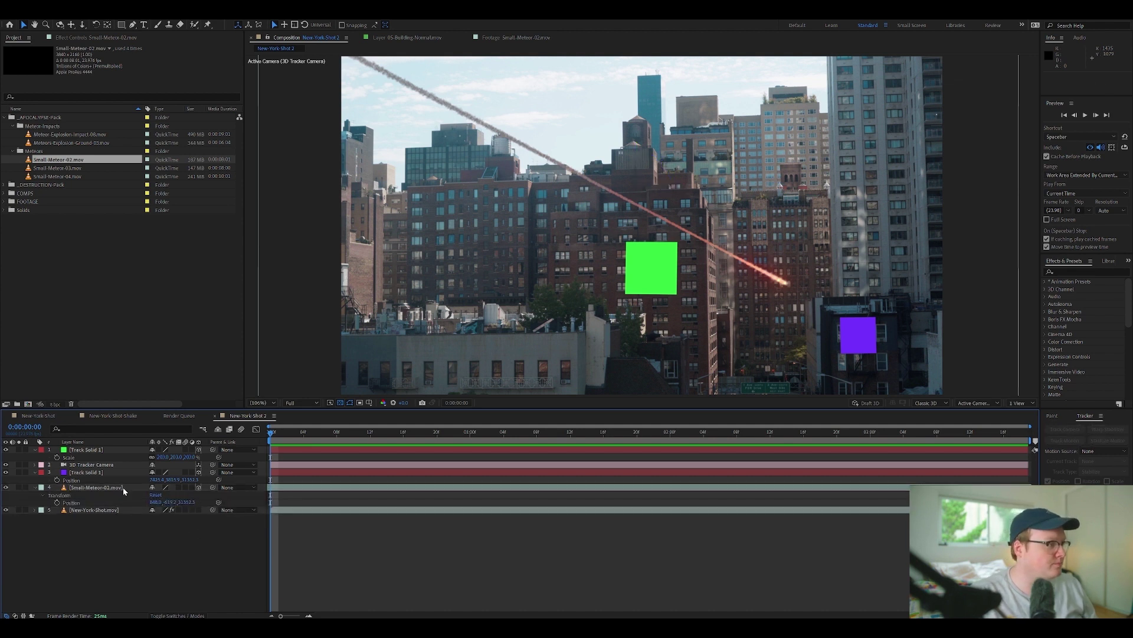
{"action": "left_click", "coordinate": [123, 487]}
{"action": "key", "text": "s"}
{"action": "left_click_drag", "start_coordinate": [162, 494], "coordinate": [266, 495]}
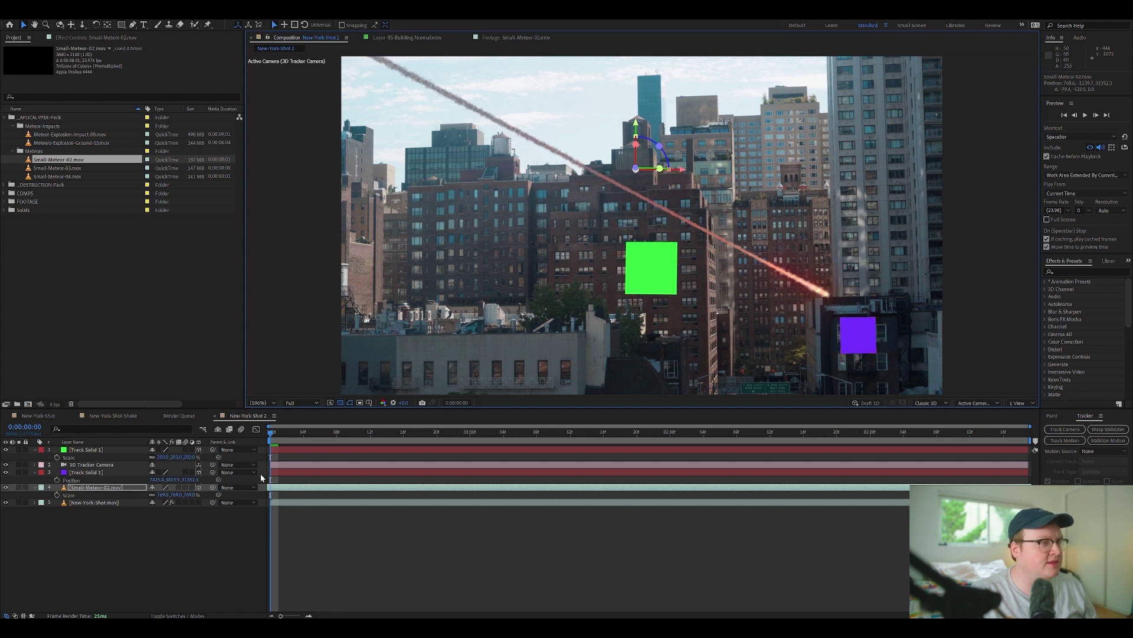
At frame 16, move the meteor up and left so its trail aims at the purple solid
{"action": "key", "text": "Page_Down"}
{"action": "key", "text": "Page_Down"}
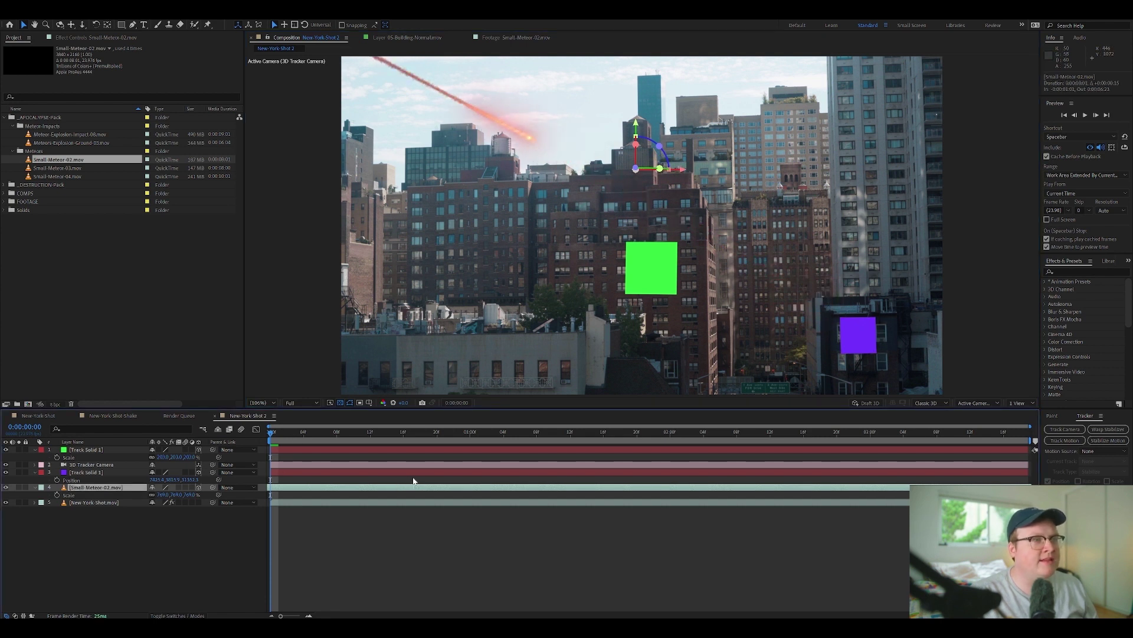
{"action": "left_click_drag", "start_coordinate": [298, 437], "coordinate": [420, 432]}
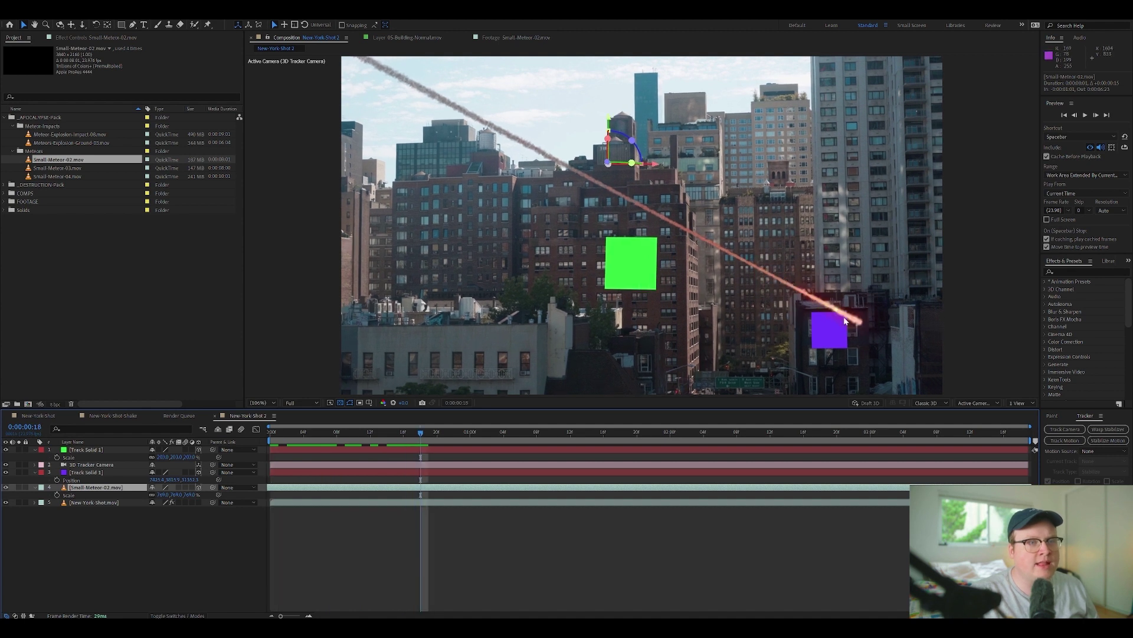
{"action": "left_click_drag", "start_coordinate": [845, 320], "coordinate": [812, 312]}
{"action": "key", "text": "space"}
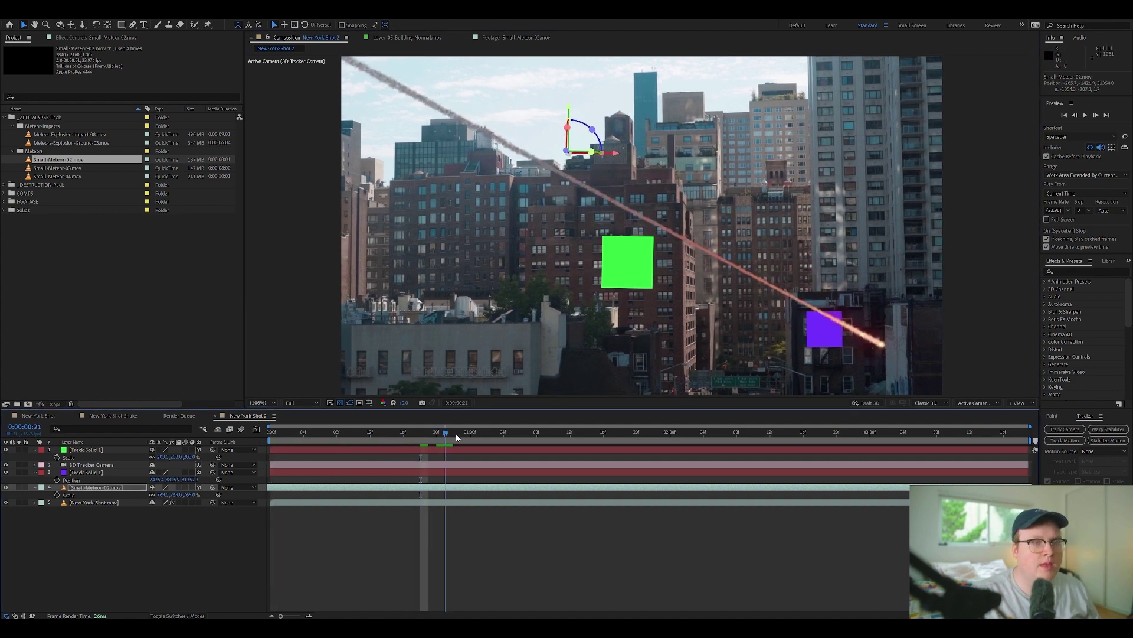
{"action": "key", "text": "space"}
Preview from the start, check the hit at frame 18, and save the project
{"action": "key", "text": "Home"}
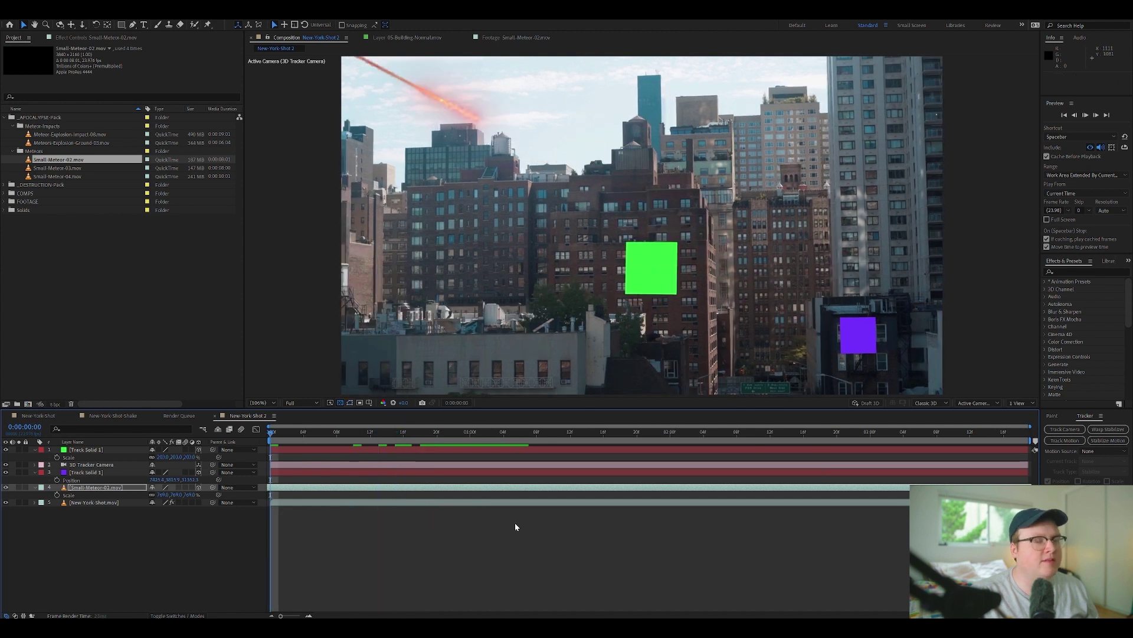
{"action": "key", "text": "space"}
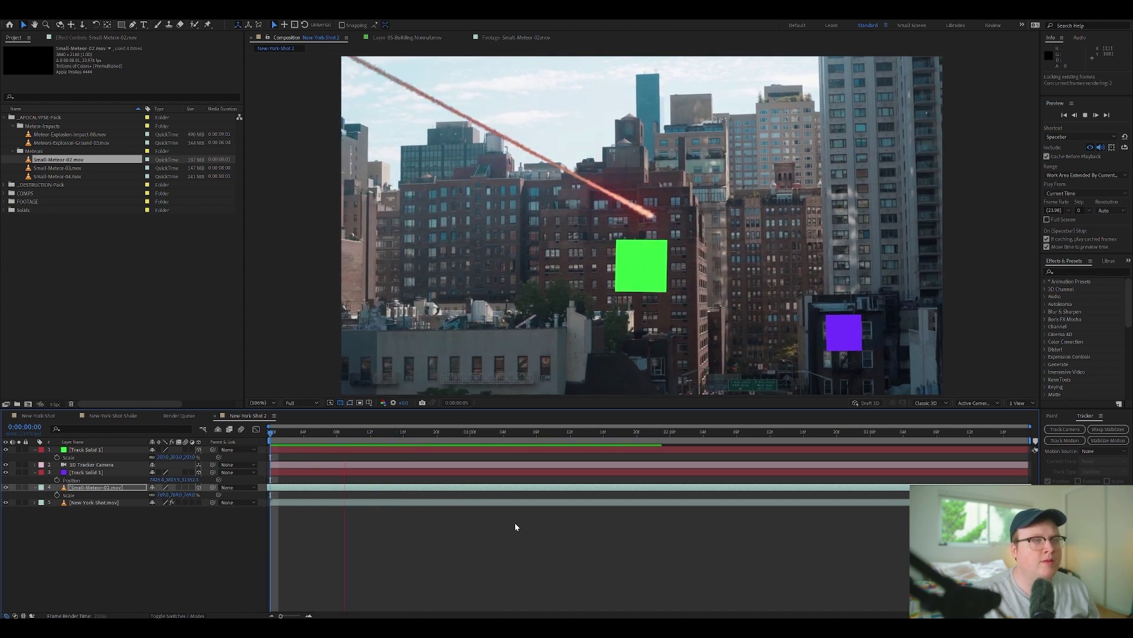
{"action": "key", "text": "space"}
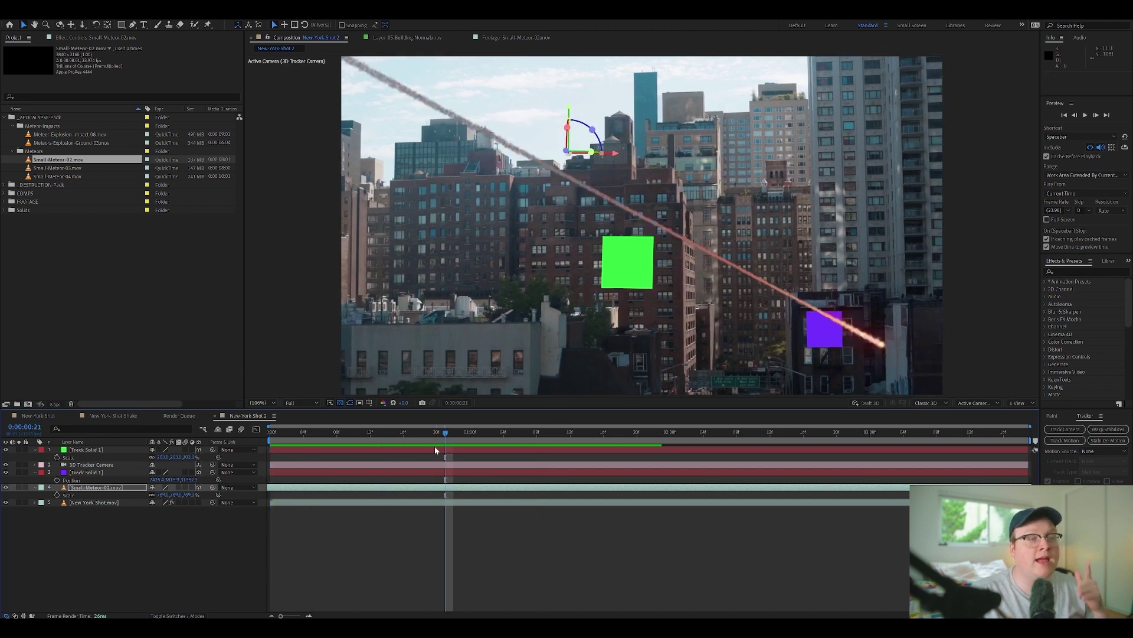
{"action": "key", "text": "Page_Up"}
{"action": "key", "text": "Page_Up"}
{"action": "key", "text": "Page_Up"}
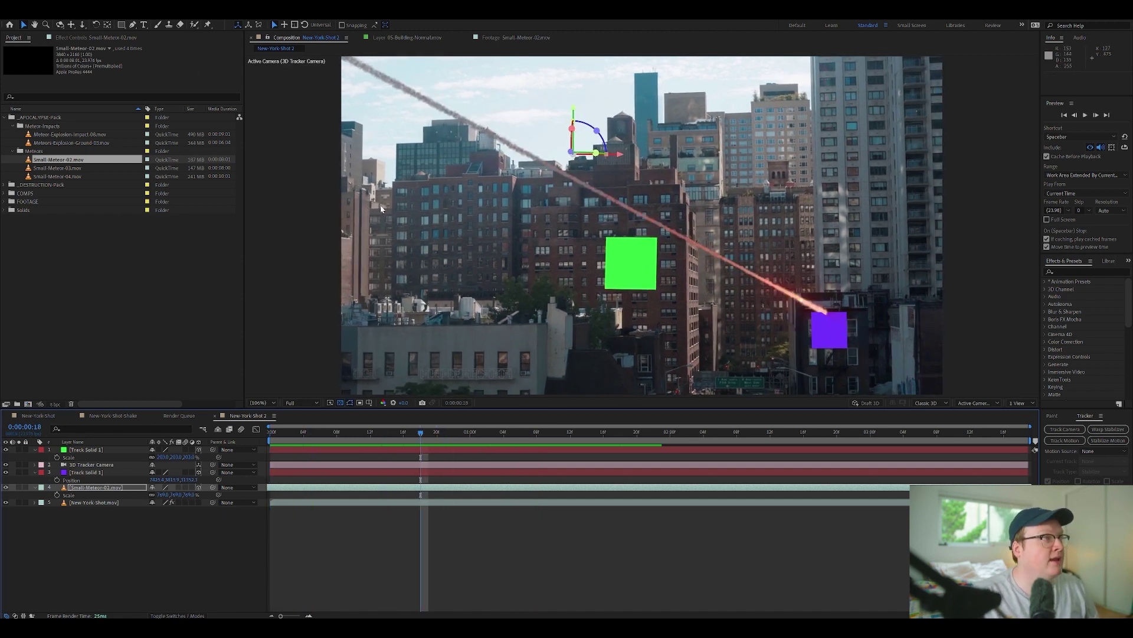
{"action": "key", "text": "ctrl+s"}
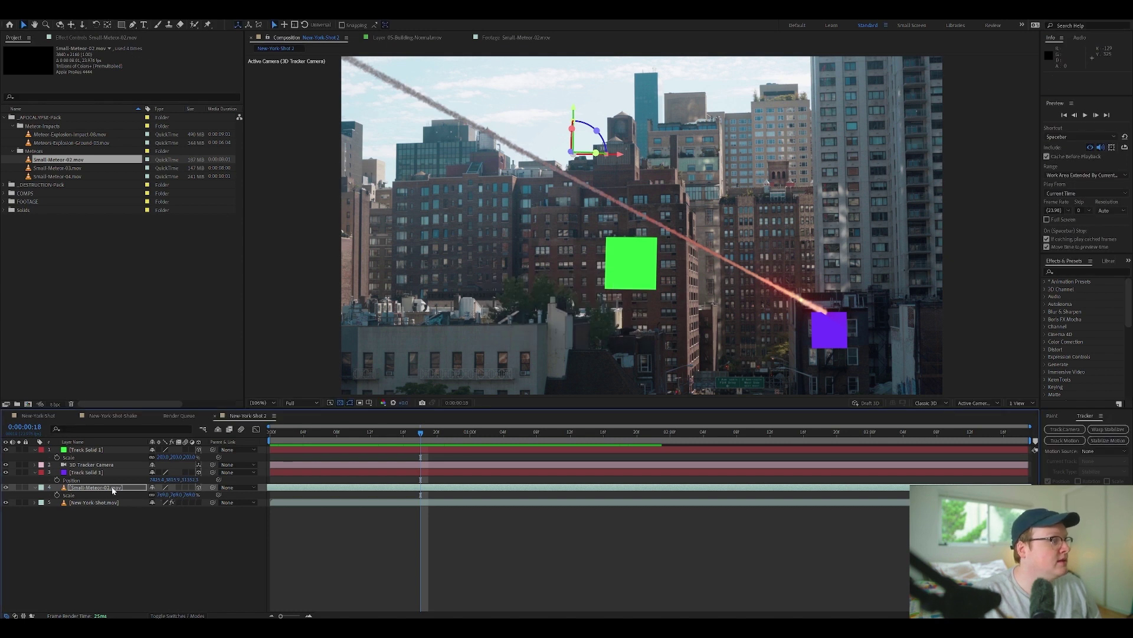
{"action": "left_click", "coordinate": [113, 490]}
With the Pen tool, place mask points down the left side of the purple square on the meteor layer
{"action": "left_click", "coordinate": [132, 24]}
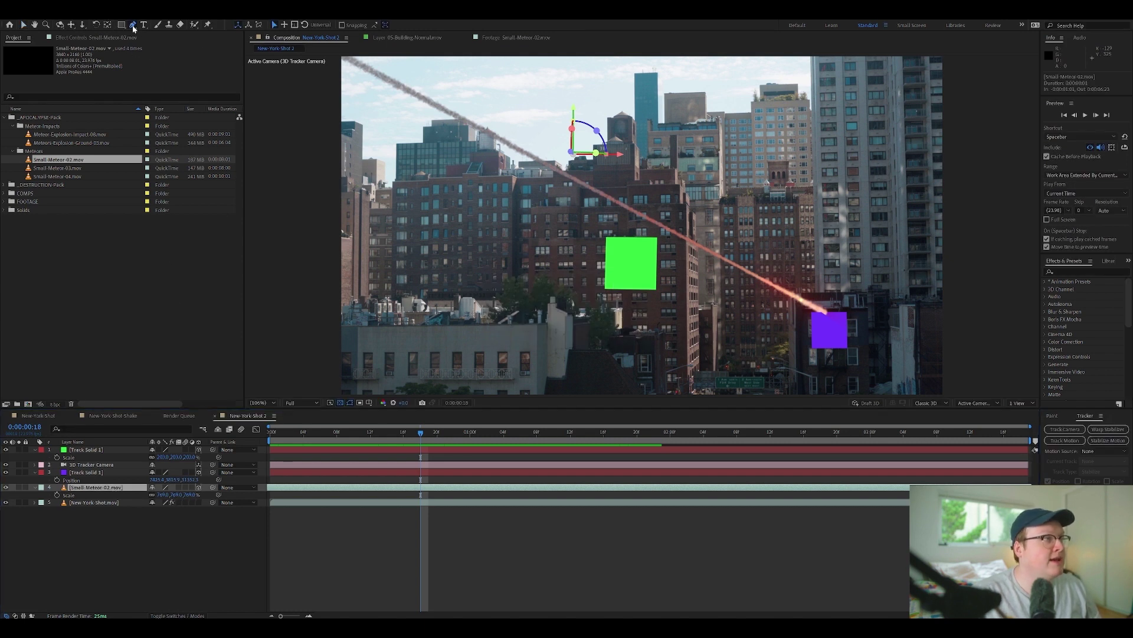
{"action": "left_click", "coordinate": [843, 307]}
{"action": "left_click", "coordinate": [812, 313]}
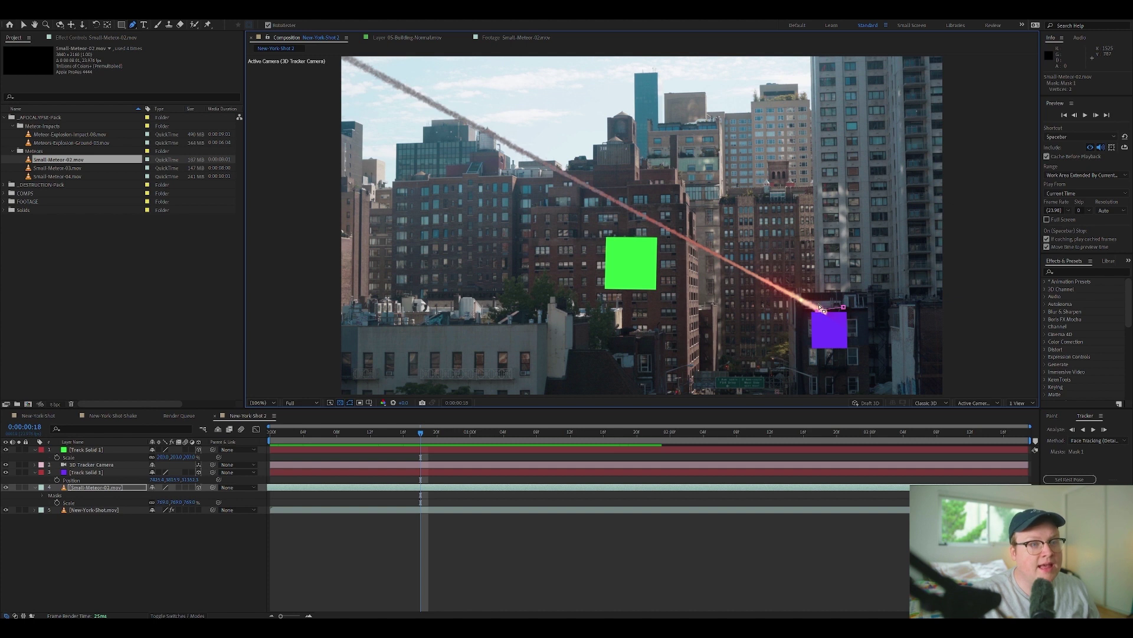
{"action": "key", "text": "ctrl+z"}
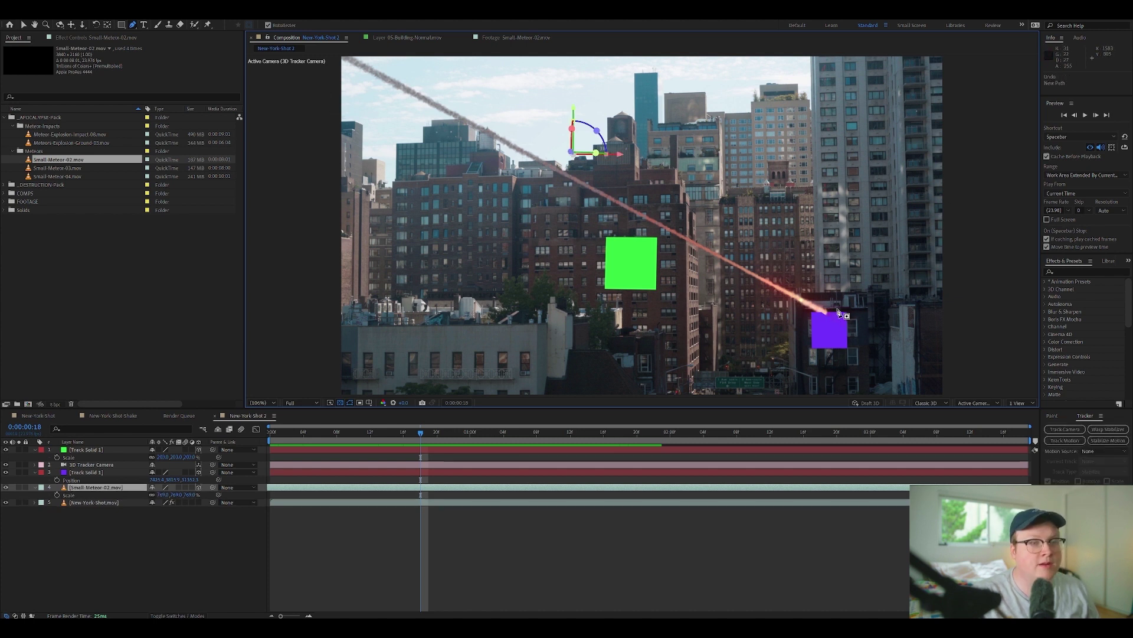
{"action": "left_click", "coordinate": [838, 308]}
{"action": "left_click", "coordinate": [806, 308]}
{"action": "left_click", "coordinate": [801, 309]}
{"action": "left_click", "coordinate": [802, 327]}
{"action": "left_click", "coordinate": [803, 347]}
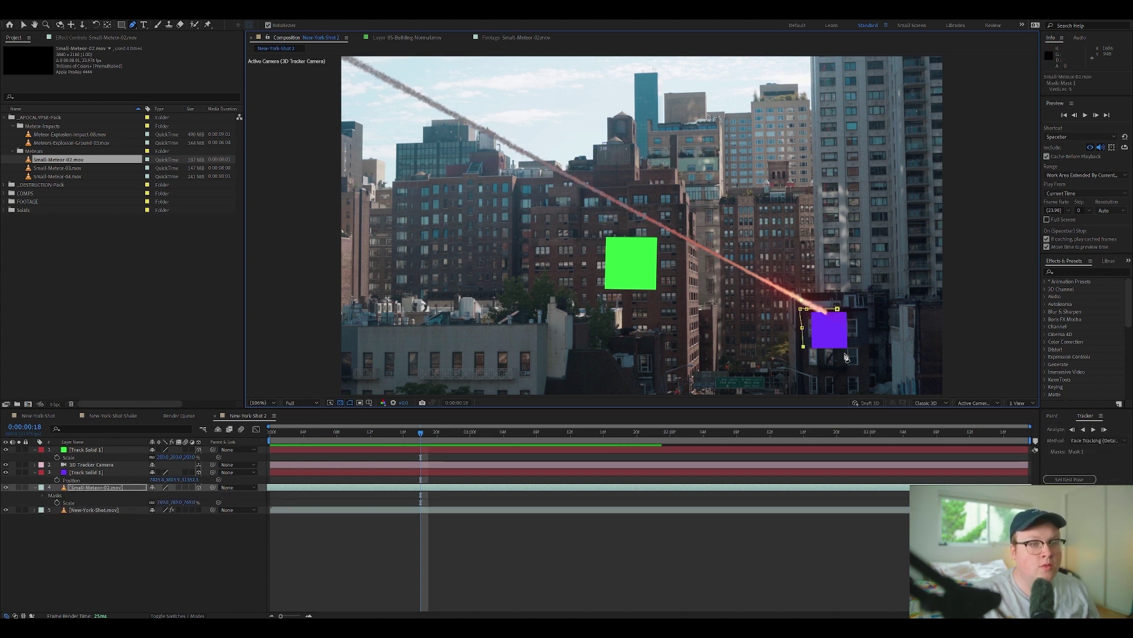
Curve the mask under the square, carry it around the right side and close it
{"action": "left_click_drag", "start_coordinate": [883, 345], "coordinate": [883, 384]}
{"action": "left_click", "coordinate": [967, 388]}
{"action": "left_click", "coordinate": [980, 338]}
{"action": "left_click", "coordinate": [922, 311]}
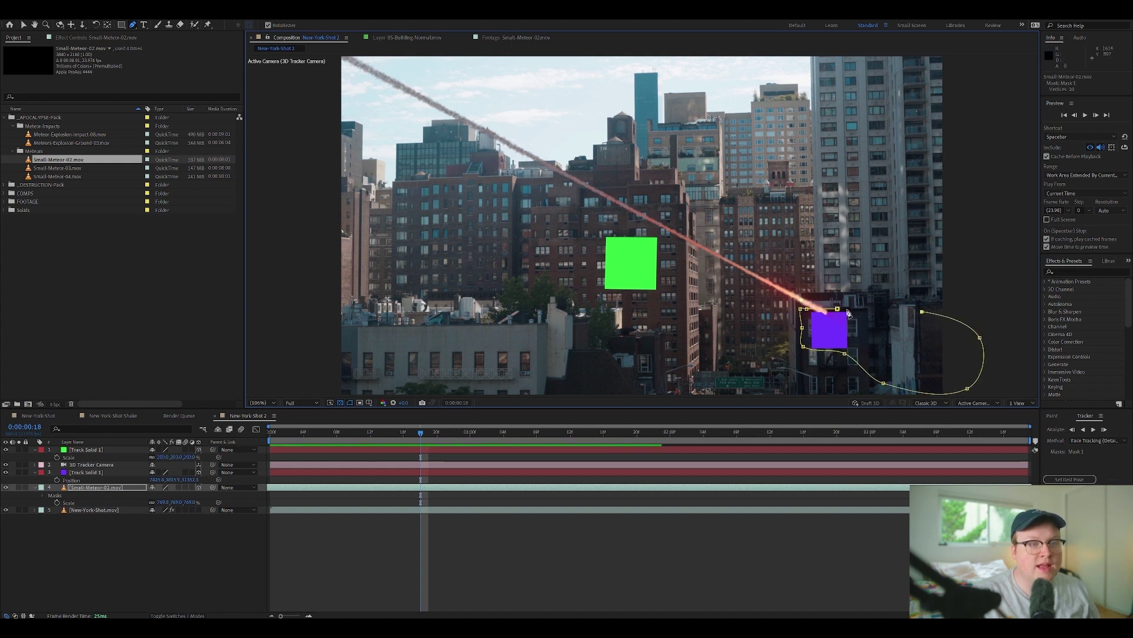
{"action": "left_click", "coordinate": [848, 309]}
{"action": "left_click", "coordinate": [838, 308]}
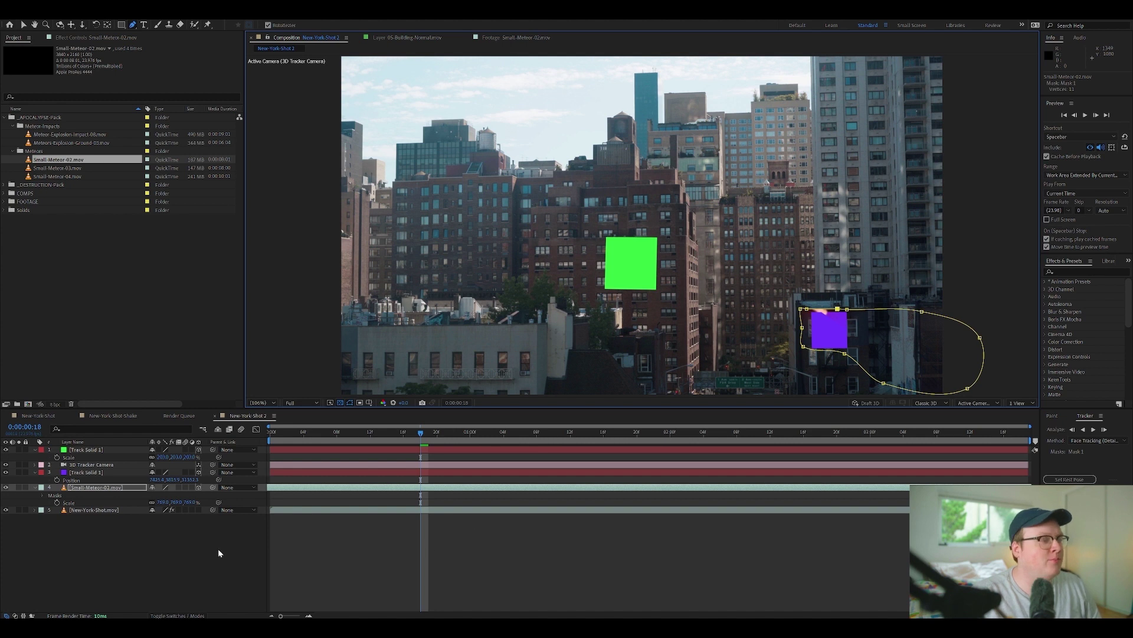
Set Mask 1 to Subtract mode with a 12 px Mask Feather
{"action": "key", "text": "m"}
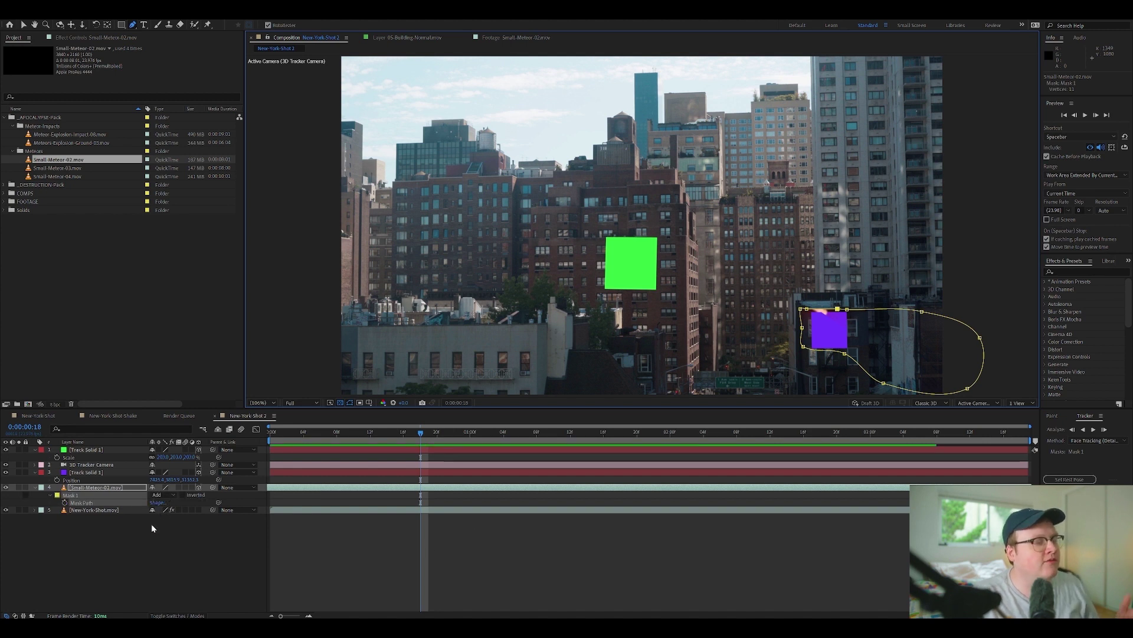
{"action": "left_click", "coordinate": [164, 495]}
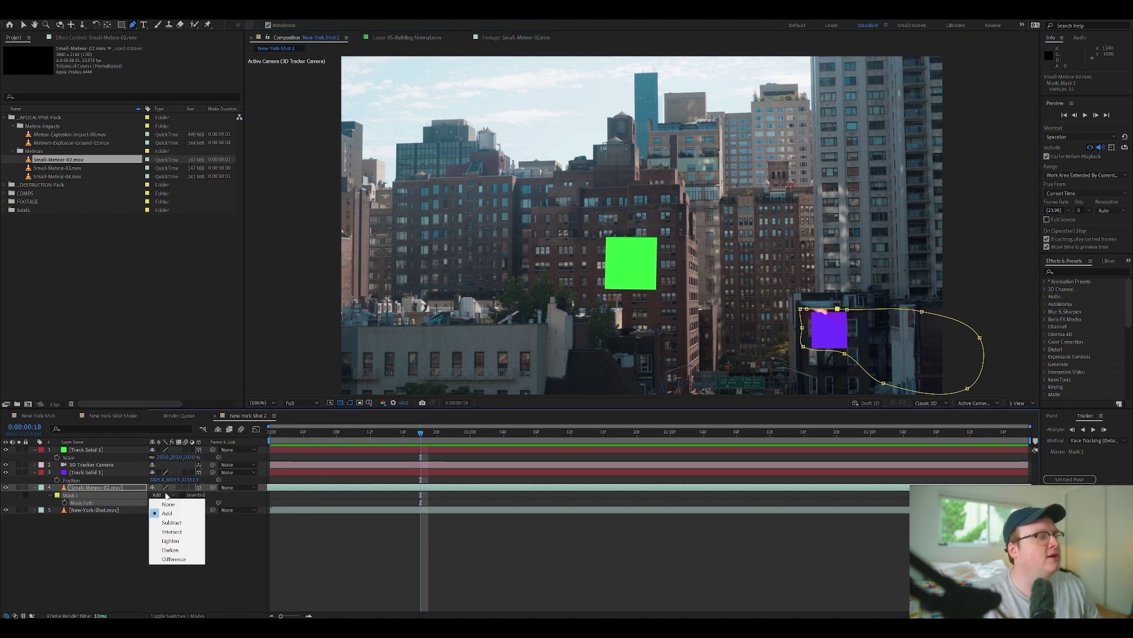
{"action": "left_click", "coordinate": [189, 521]}
{"action": "left_click", "coordinate": [198, 564]}
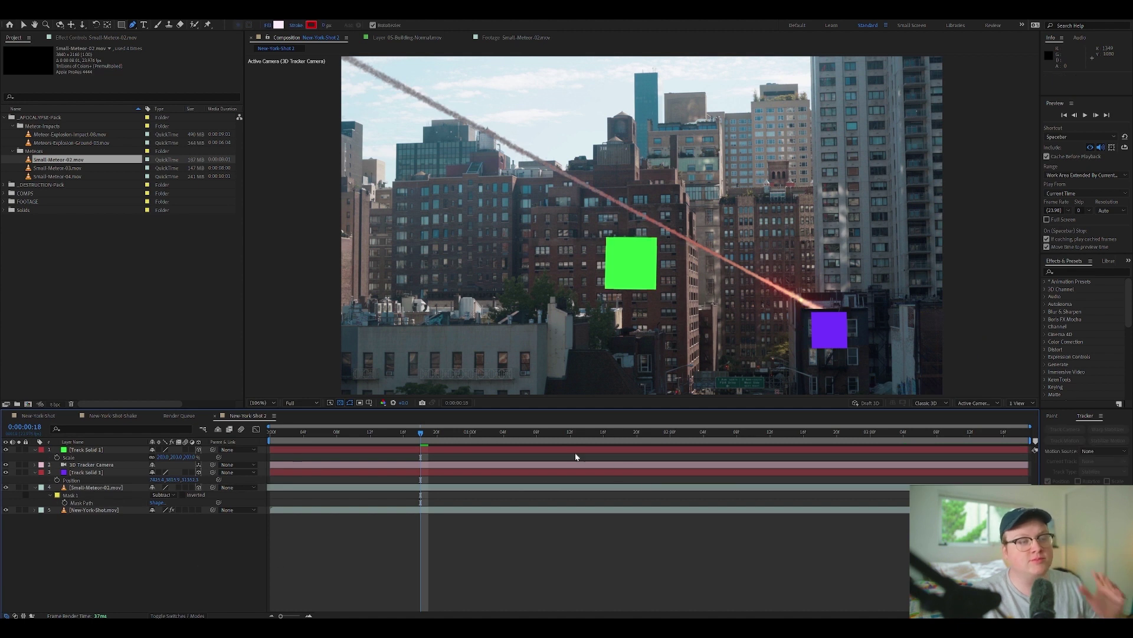
{"action": "left_click", "coordinate": [118, 488]}
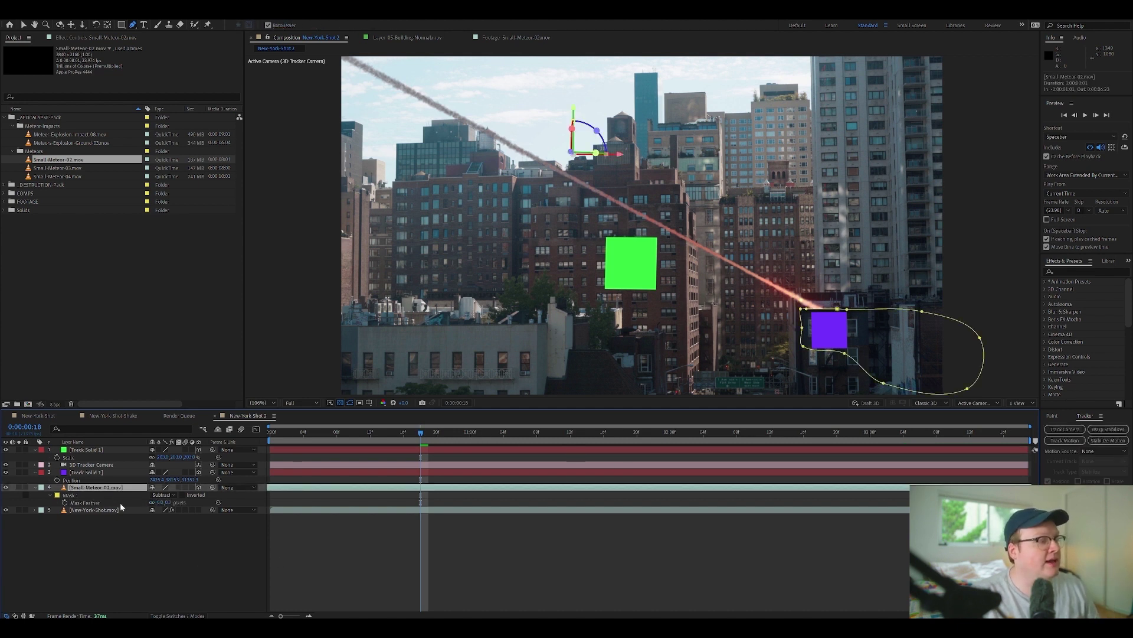
{"action": "left_click", "coordinate": [162, 501]}
{"action": "type", "text": "12"}
{"action": "key", "text": "Return"}
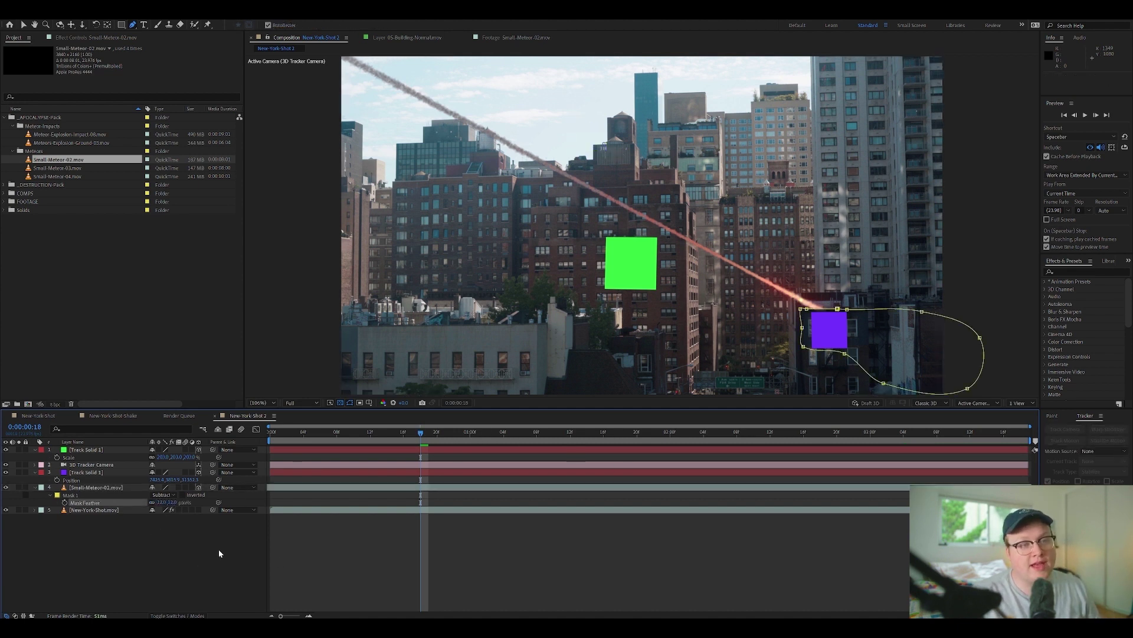
Rewind to the comp start and RAM-preview the masked meteor
{"action": "left_click", "coordinate": [217, 552]}
{"action": "left_click_drag", "start_coordinate": [421, 442], "coordinate": [270, 472]}
{"action": "key", "text": "space"}
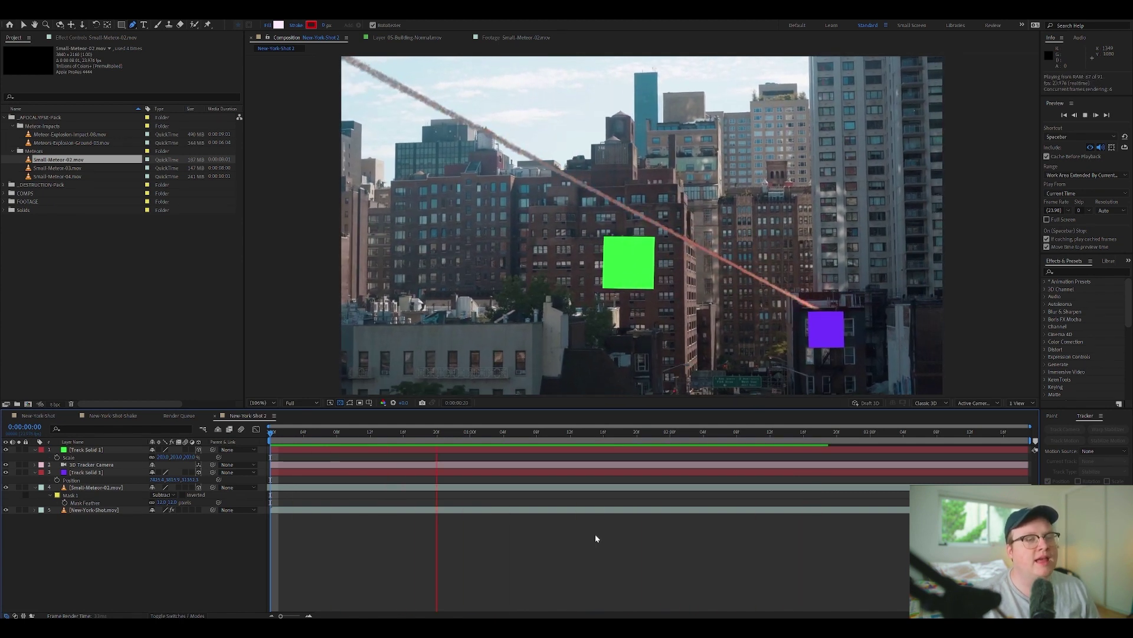
{"action": "key", "text": "space"}
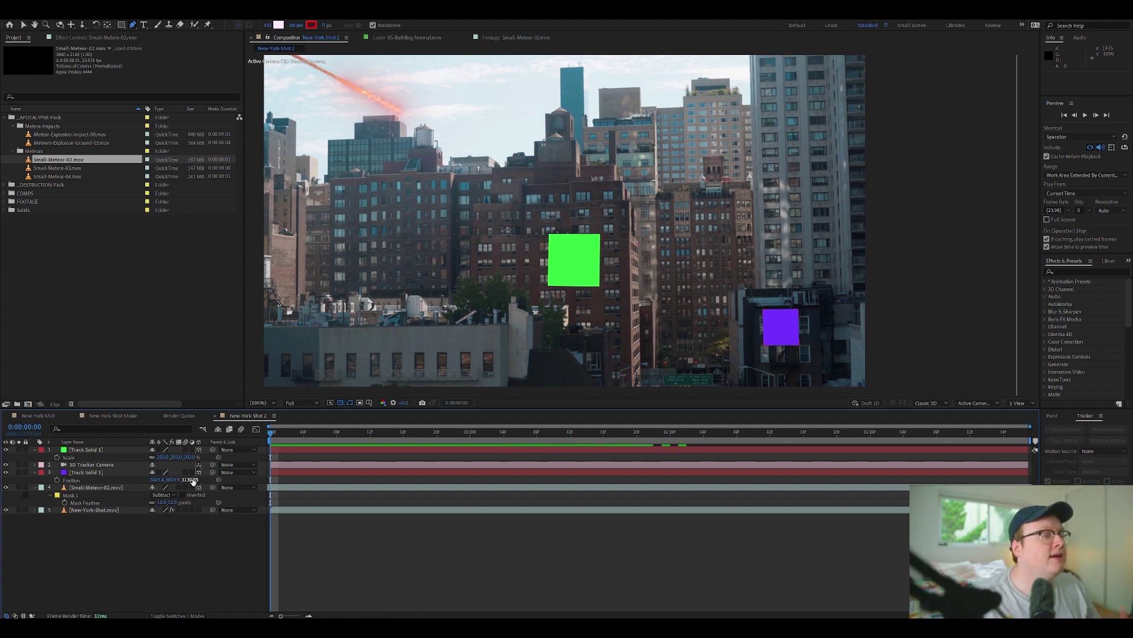
Turn off visibility for the purple and green track solids, then preview the plain city shot
{"action": "left_click", "coordinate": [102, 473]}
{"action": "left_click", "coordinate": [6, 472]}
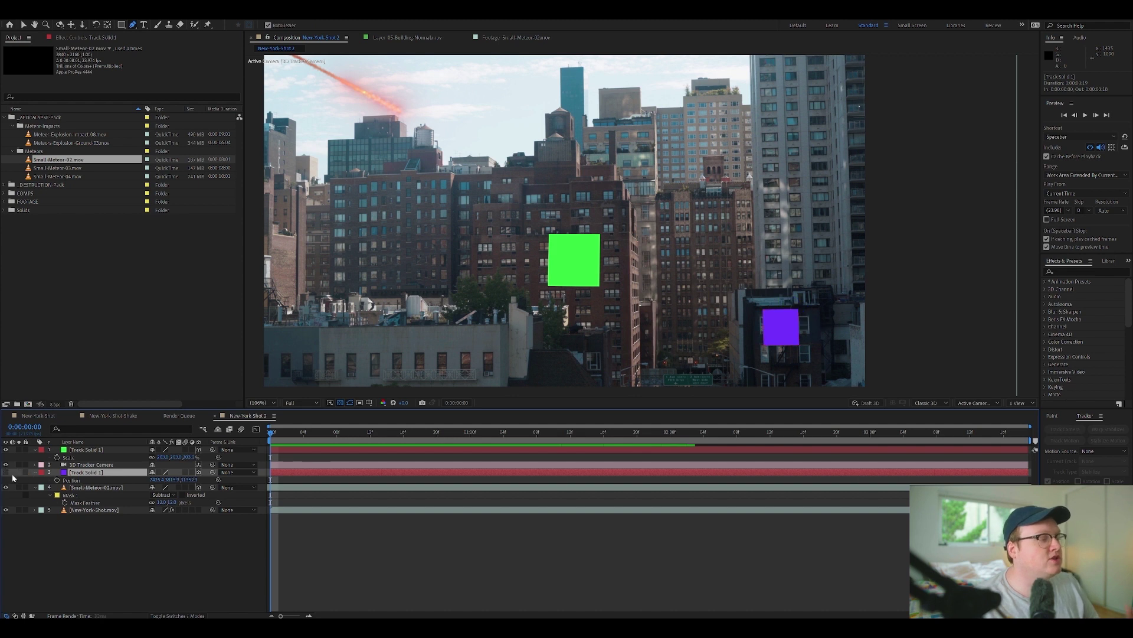
{"action": "left_click", "coordinate": [167, 554]}
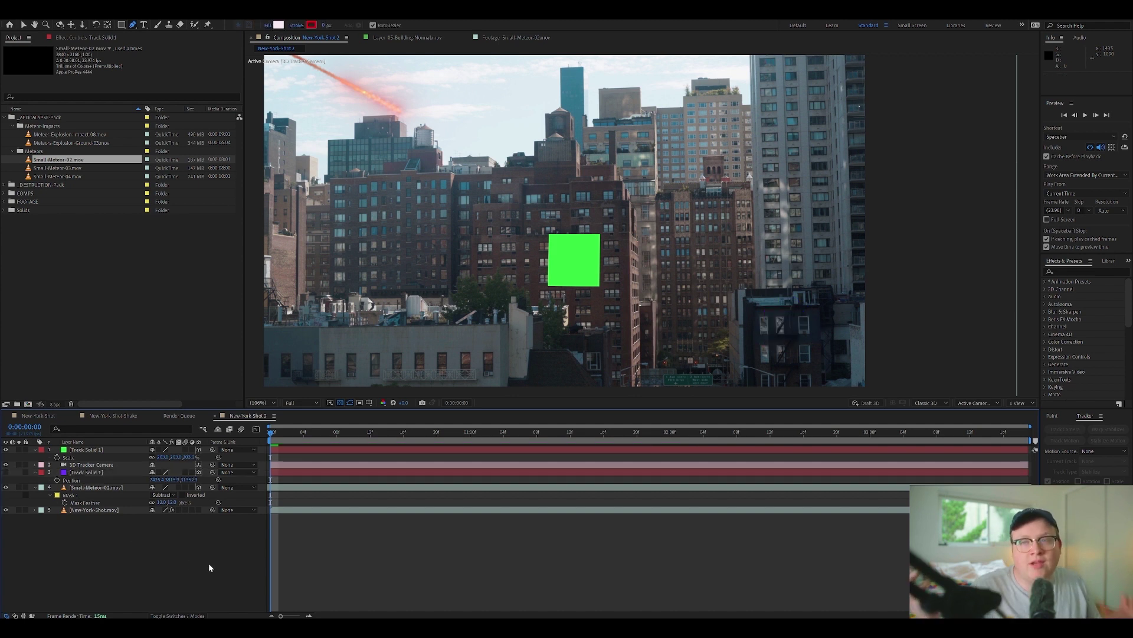
{"action": "left_click", "coordinate": [6, 450]}
{"action": "key", "text": "space"}
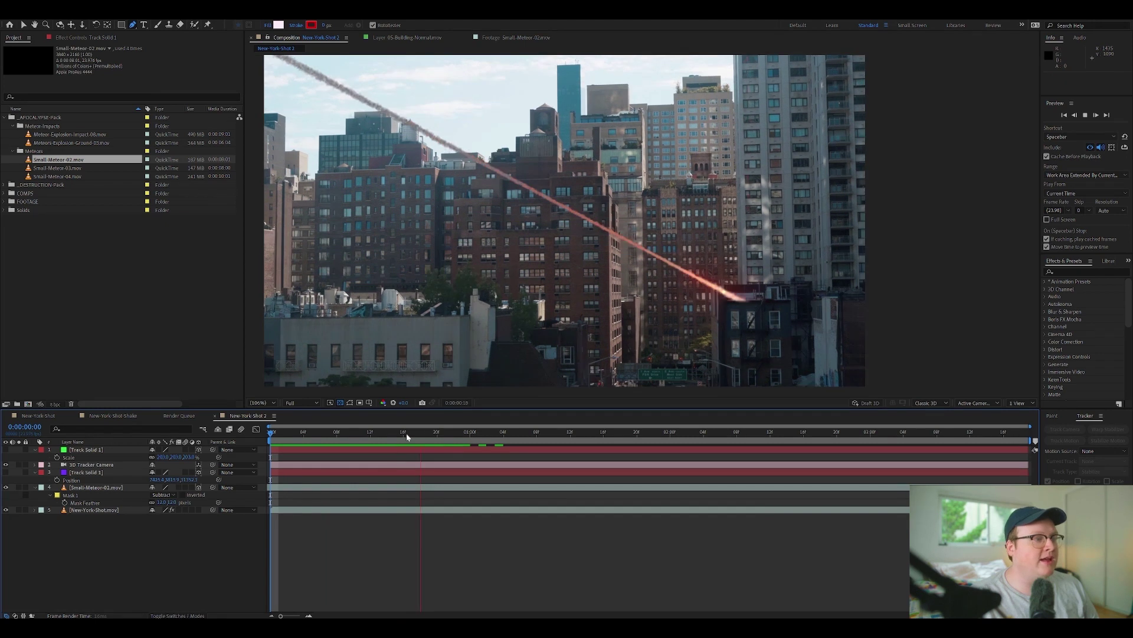
Preview Meteor-Explosion-Impact-08 at 50% in the Footage panel, then drag it into the New-York-Shot 2 timeline
{"action": "mouse_move", "coordinate": [407, 435]}
{"action": "left_mouse_down"}
{"action": "mouse_move", "coordinate": [455, 434]}
{"action": "mouse_move", "coordinate": [403, 449]}
{"action": "left_mouse_up"}
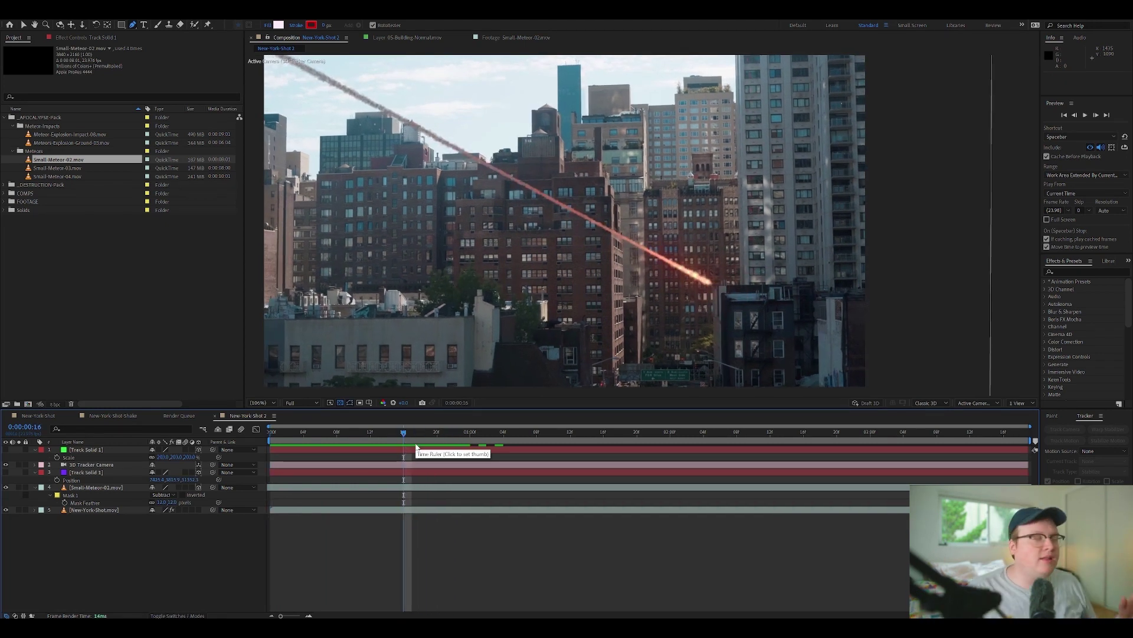
{"action": "double_click", "coordinate": [98, 139]}
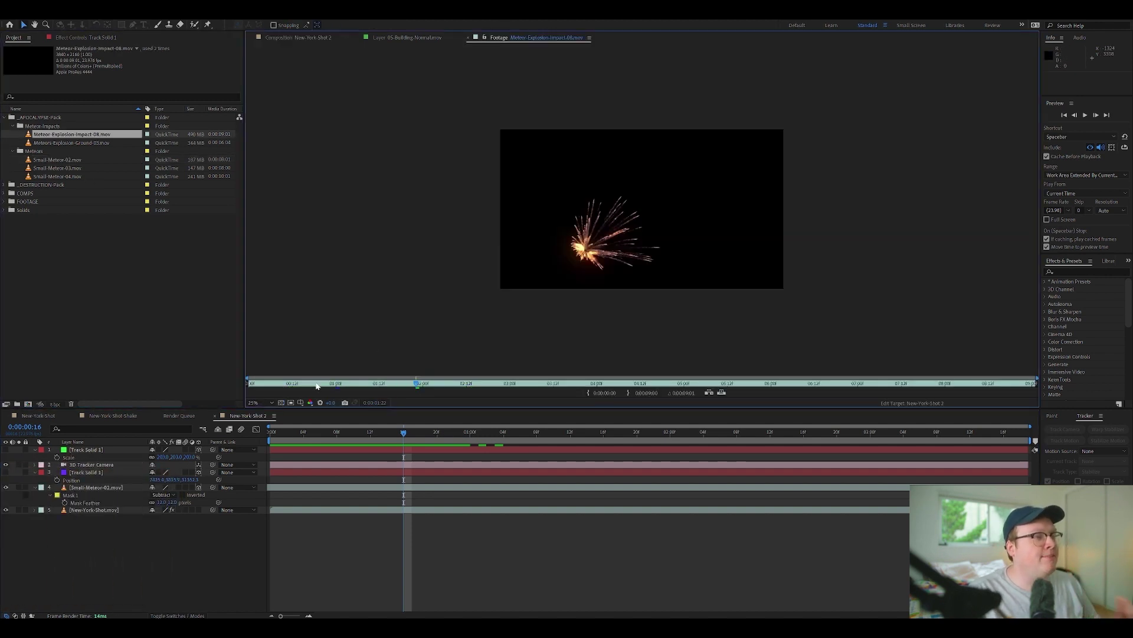
{"action": "left_click_drag", "start_coordinate": [317, 385], "coordinate": [394, 384]}
{"action": "key", "text": "period"}
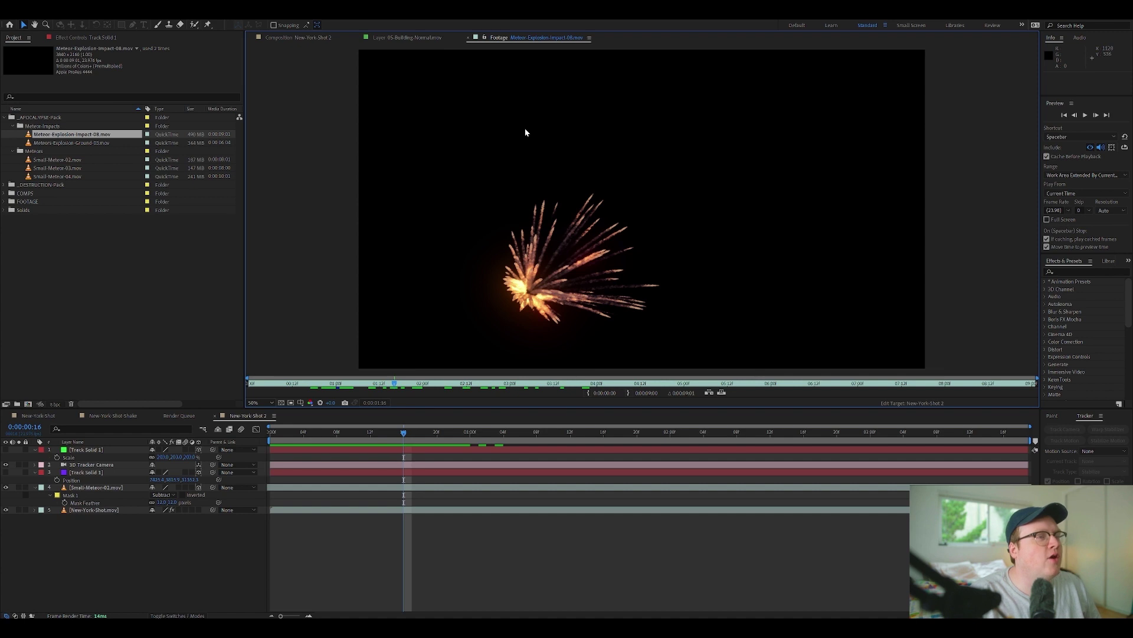
{"action": "left_click_drag", "start_coordinate": [90, 136], "coordinate": [190, 466]}
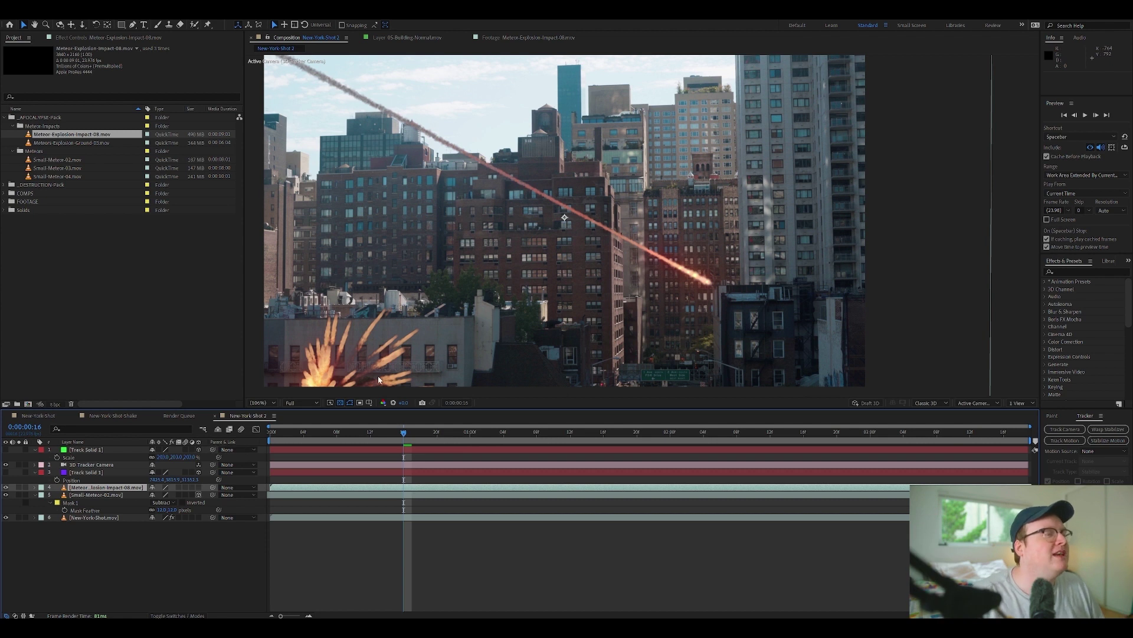
Move the explosion toward the frame centre, enable its 3D Layer switch and reveal Position
{"action": "left_click_drag", "start_coordinate": [378, 379], "coordinate": [577, 342]}
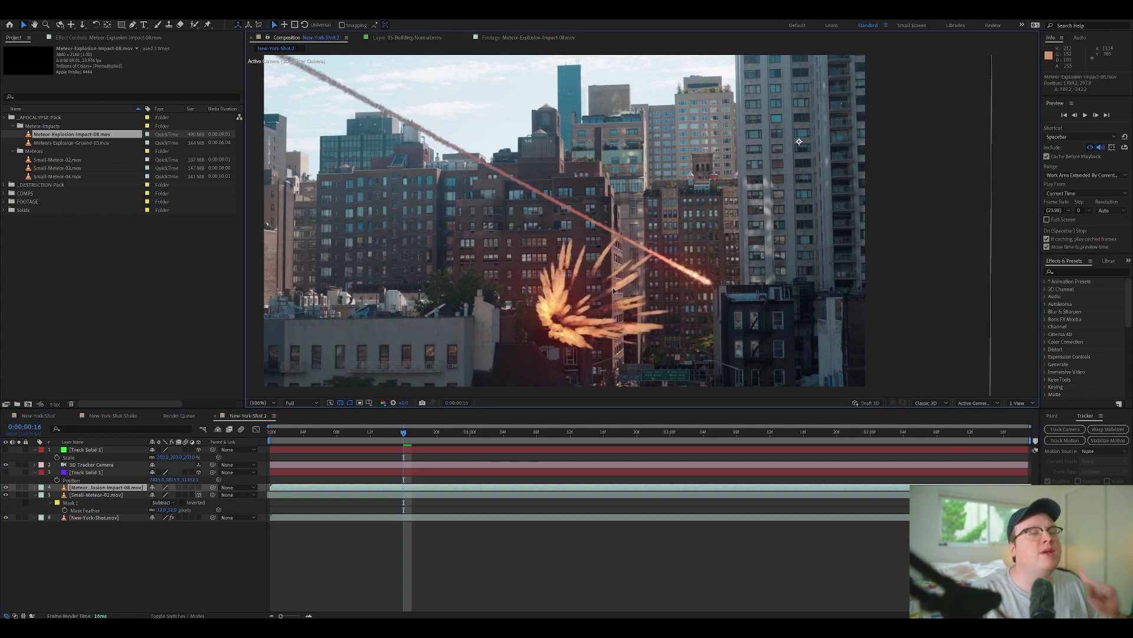
{"action": "left_click", "coordinate": [198, 488]}
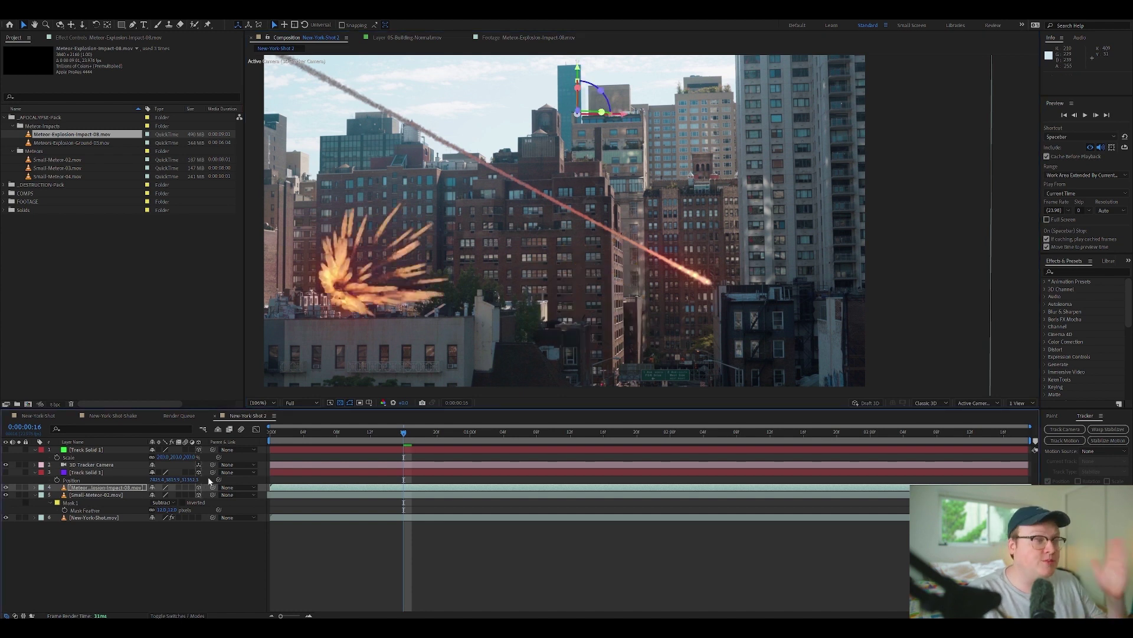
{"action": "mouse_move", "coordinate": [398, 446]}
{"action": "left_mouse_down"}
{"action": "mouse_move", "coordinate": [299, 444]}
{"action": "mouse_move", "coordinate": [404, 445]}
{"action": "left_mouse_up"}
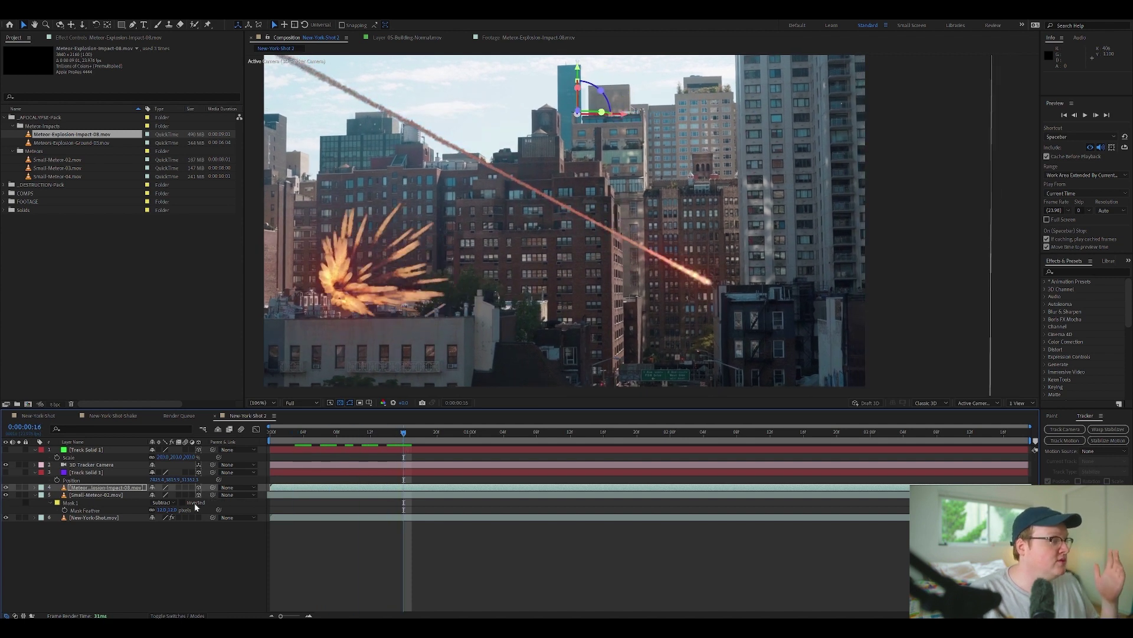
{"action": "left_click", "coordinate": [142, 489]}
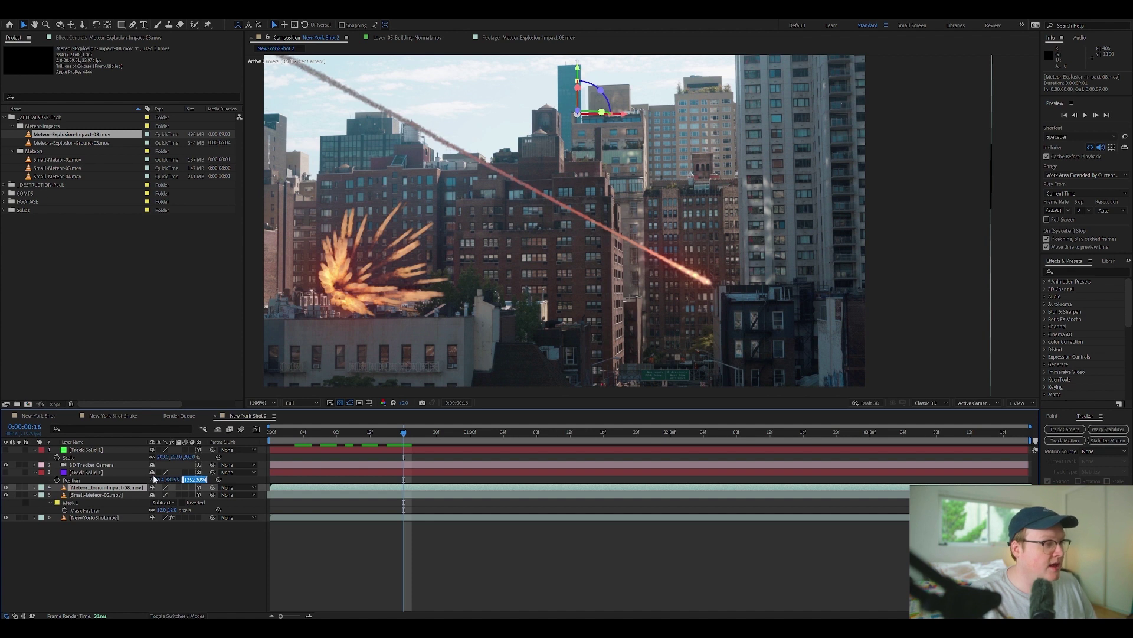
{"action": "key", "text": "Return"}
{"action": "key", "text": "p"}
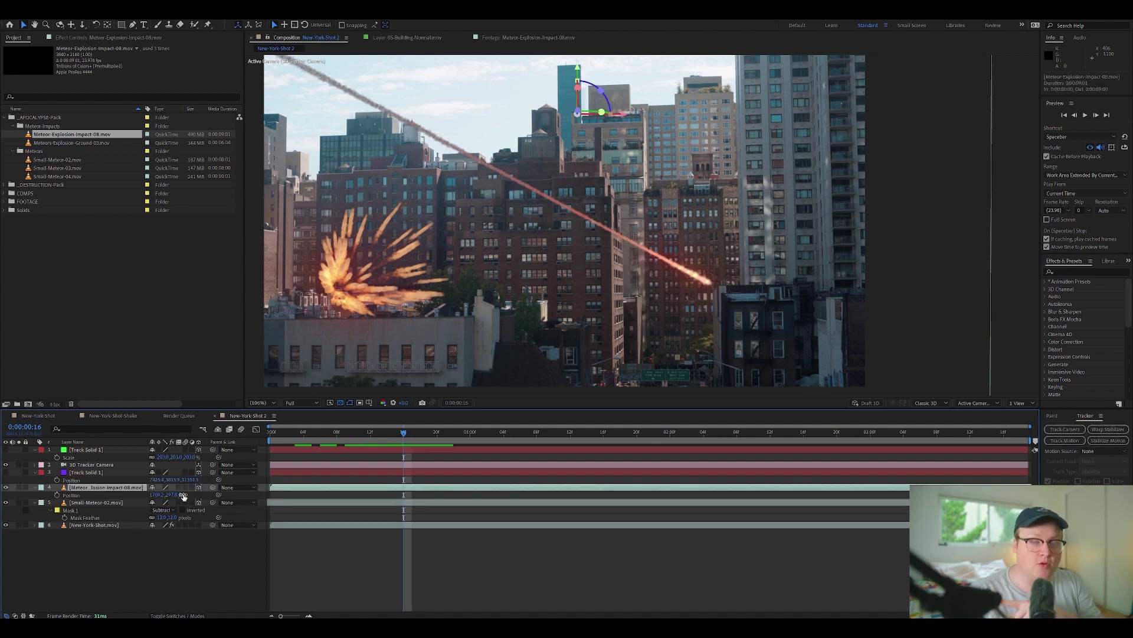
{"action": "left_click", "coordinate": [201, 550]}
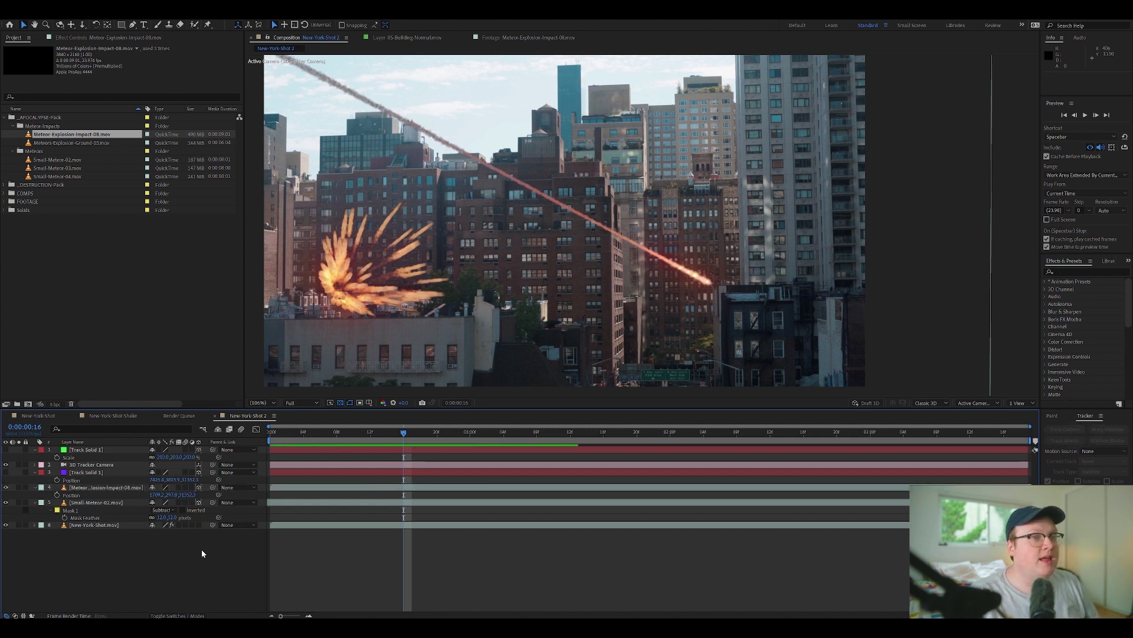
Move the explosion onto the meteor's end point and scale it up to 335%
{"action": "left_click", "coordinate": [581, 230]}
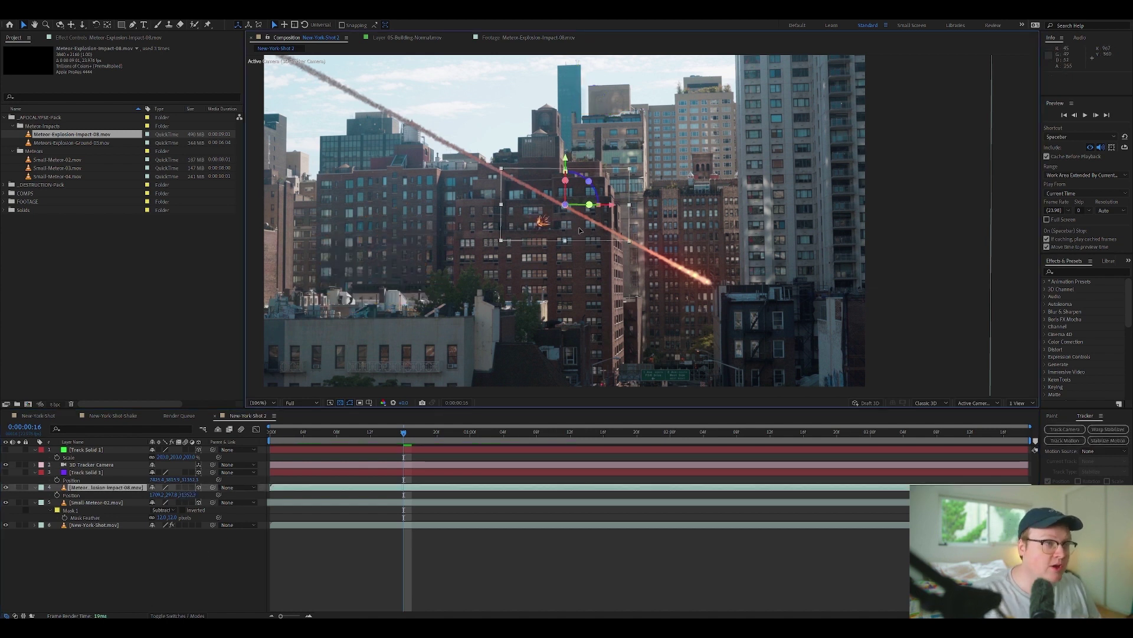
{"action": "left_click_drag", "start_coordinate": [580, 230], "coordinate": [753, 294]}
{"action": "key", "text": "s"}
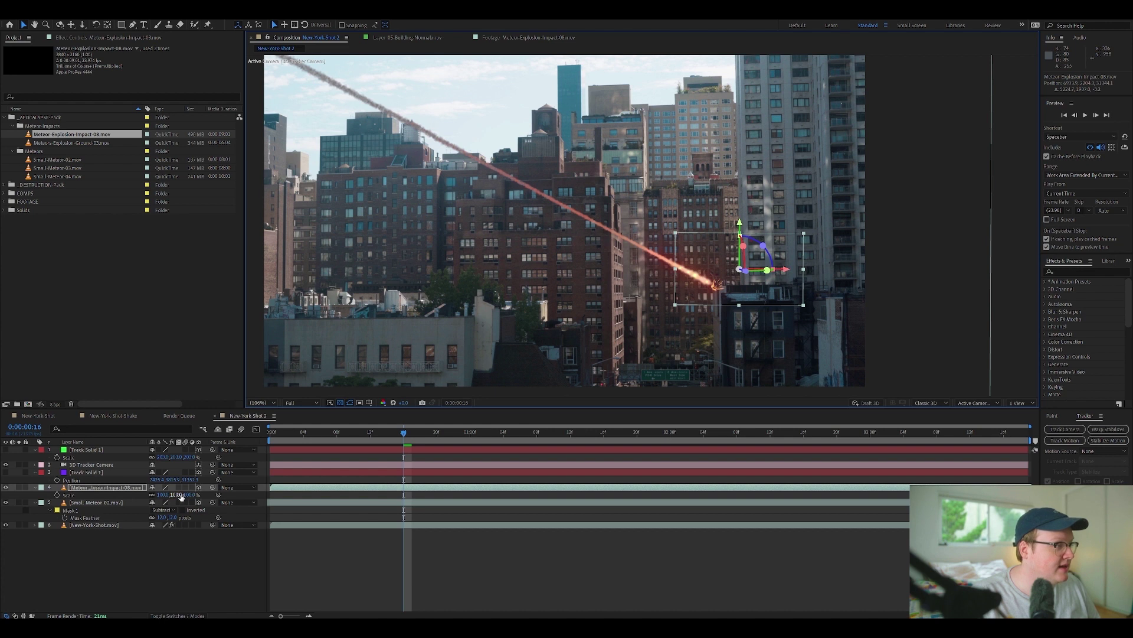
{"action": "left_click_drag", "start_coordinate": [181, 495], "coordinate": [752, 306]}
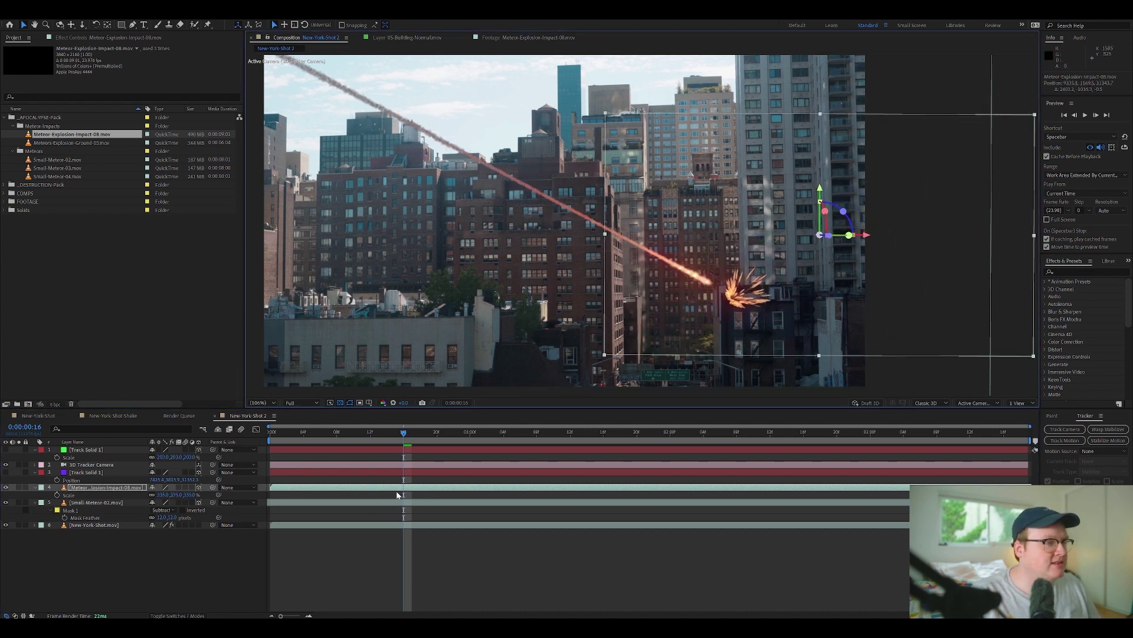
Slide the explosion layer to start around frame 21, when the meteor lands, and preview the impact
{"action": "left_click_drag", "start_coordinate": [397, 490], "coordinate": [496, 490]}
{"action": "left_click_drag", "start_coordinate": [410, 440], "coordinate": [445, 437]}
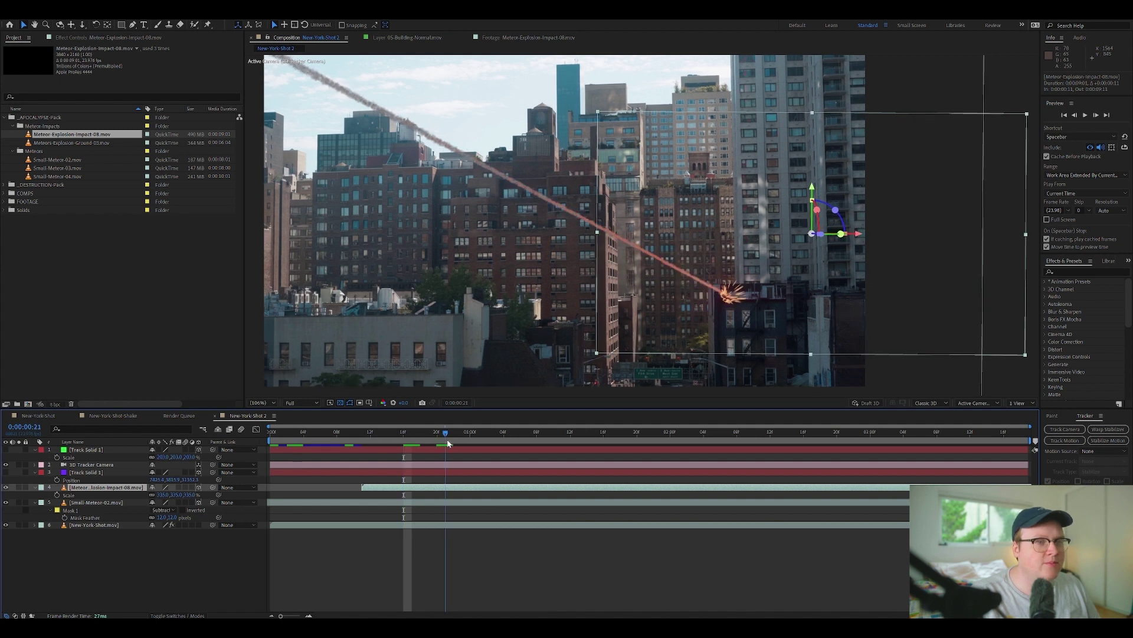
{"action": "left_click_drag", "start_coordinate": [431, 489], "coordinate": [415, 488]}
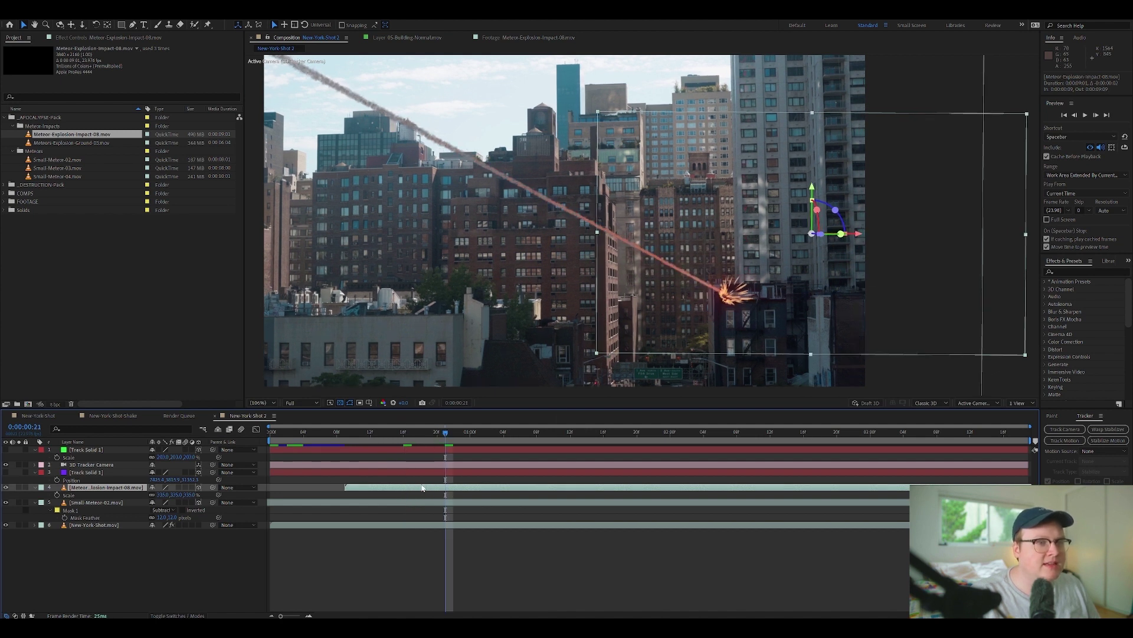
{"action": "left_click_drag", "start_coordinate": [747, 288], "coordinate": [752, 284]}
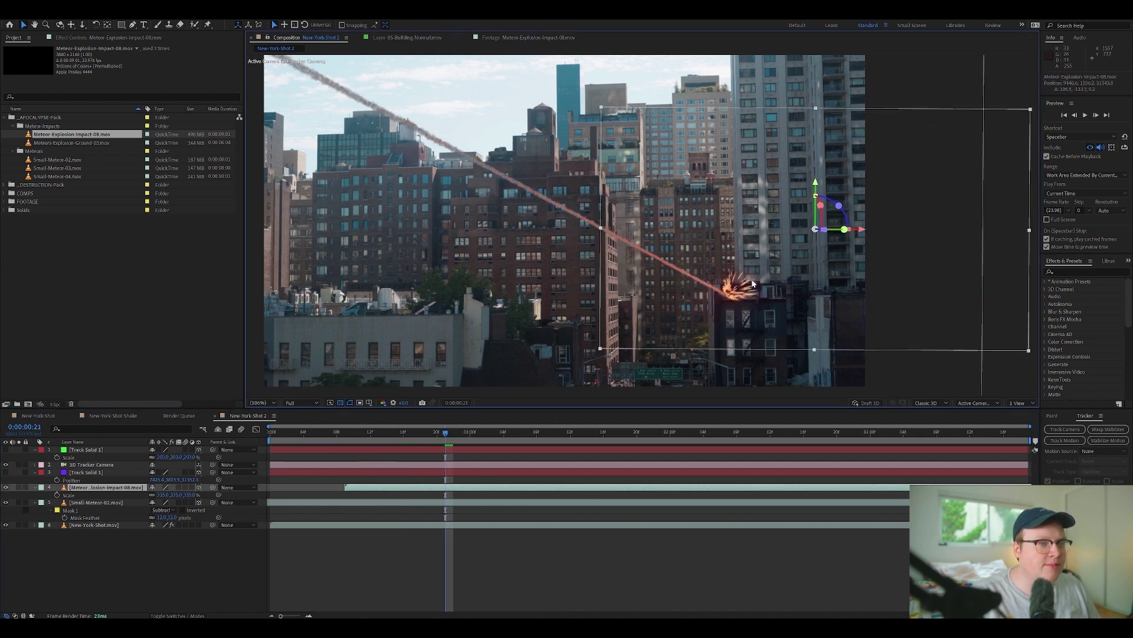
{"action": "key", "text": "space"}
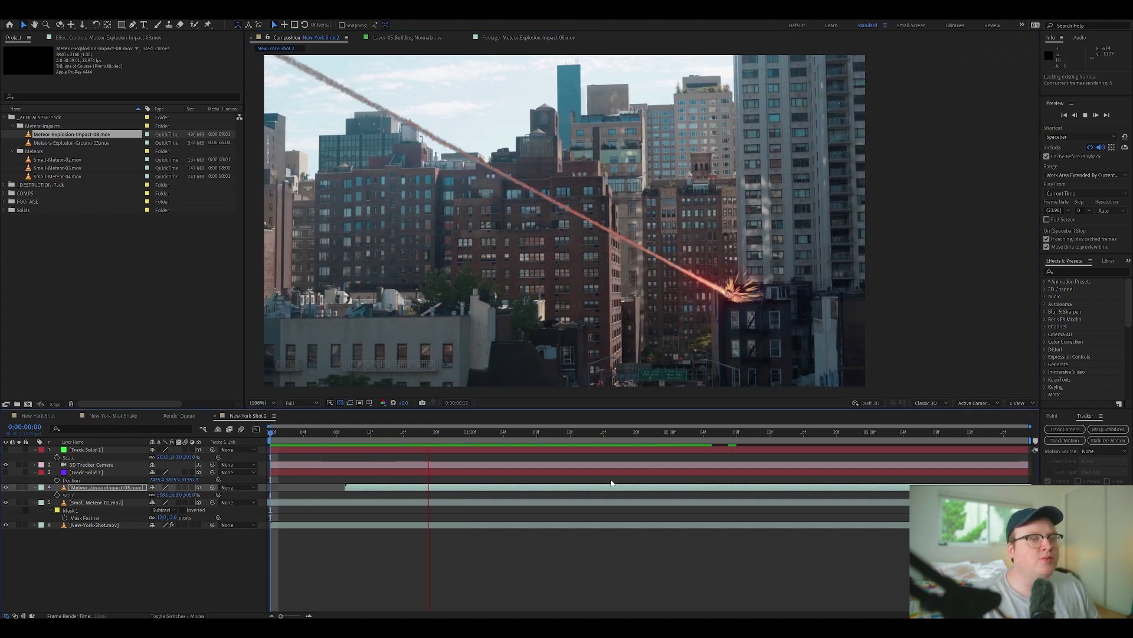
{"action": "key", "text": "space"}
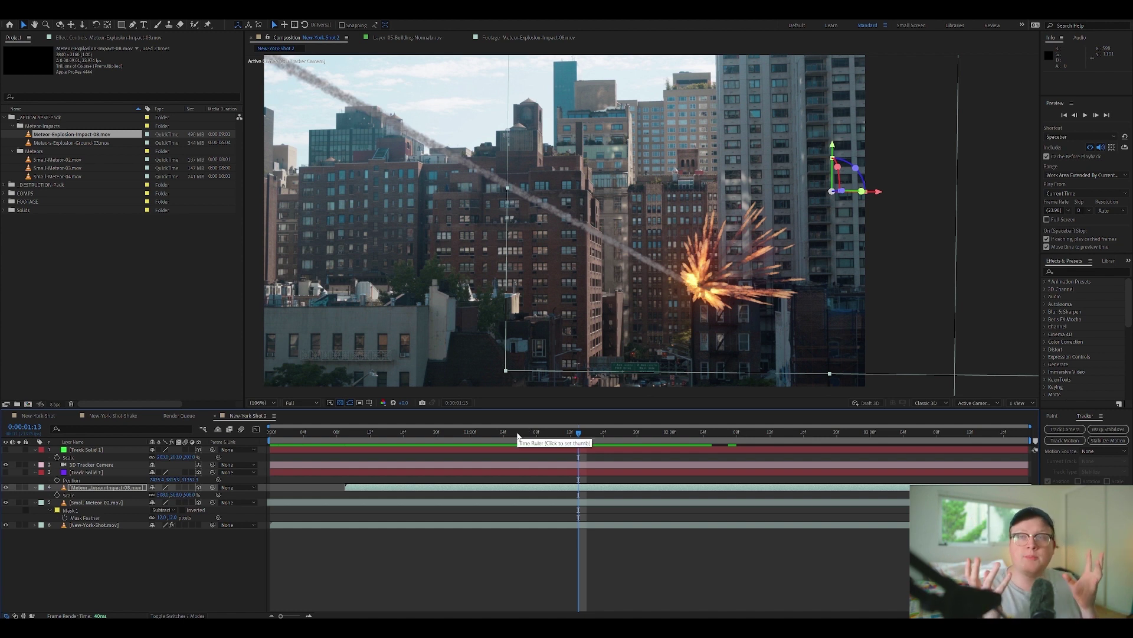
{"action": "right_click", "coordinate": [108, 489]}
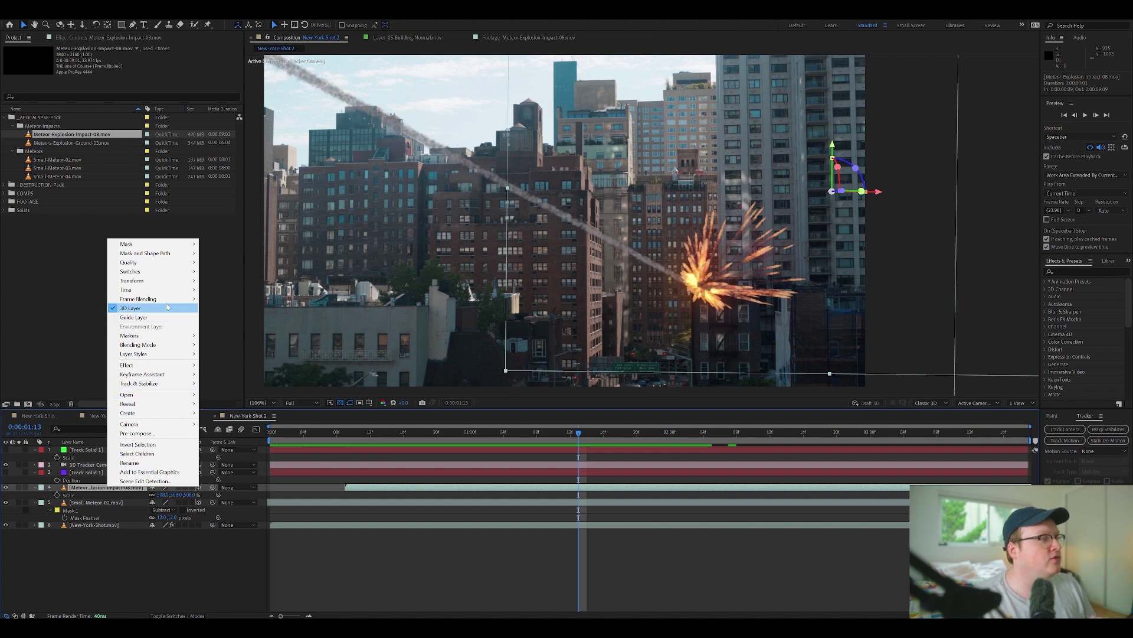
Flip the explosion horizontally, move it back onto the impact point and scale it to 386%
{"action": "mouse_move", "coordinate": [151, 280]}
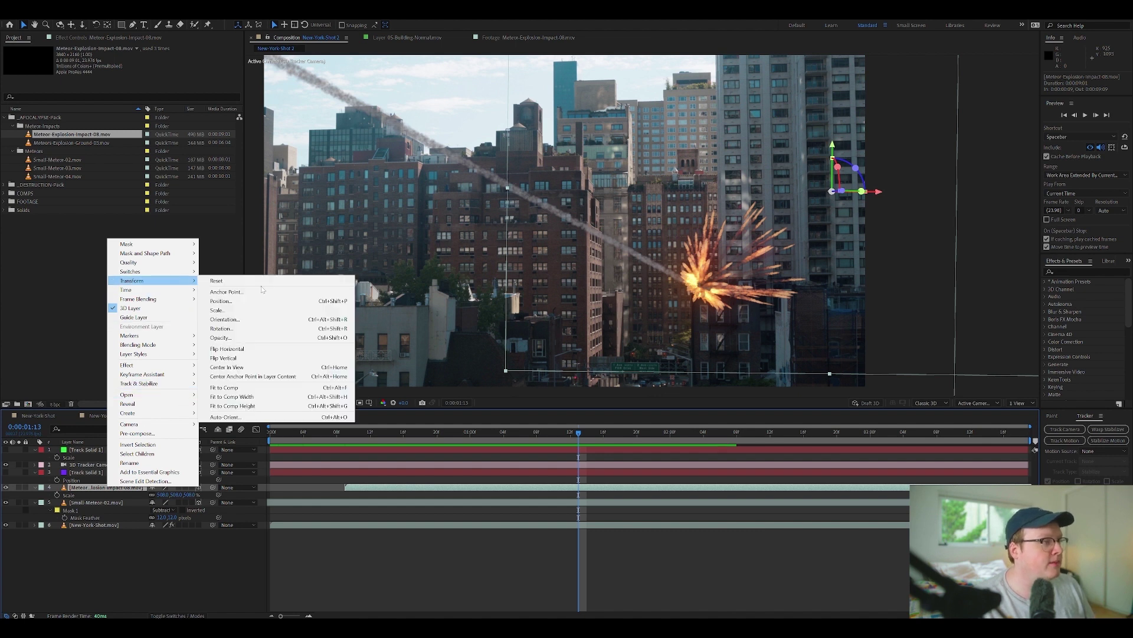
{"action": "left_click", "coordinate": [280, 350]}
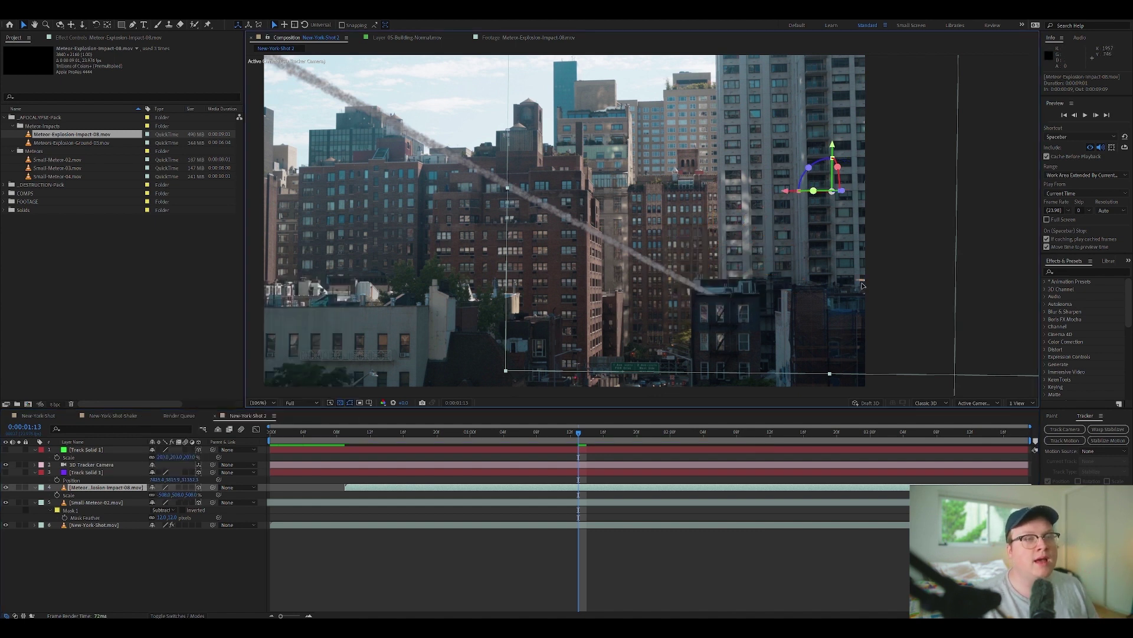
{"action": "left_click_drag", "start_coordinate": [862, 286], "coordinate": [636, 288]}
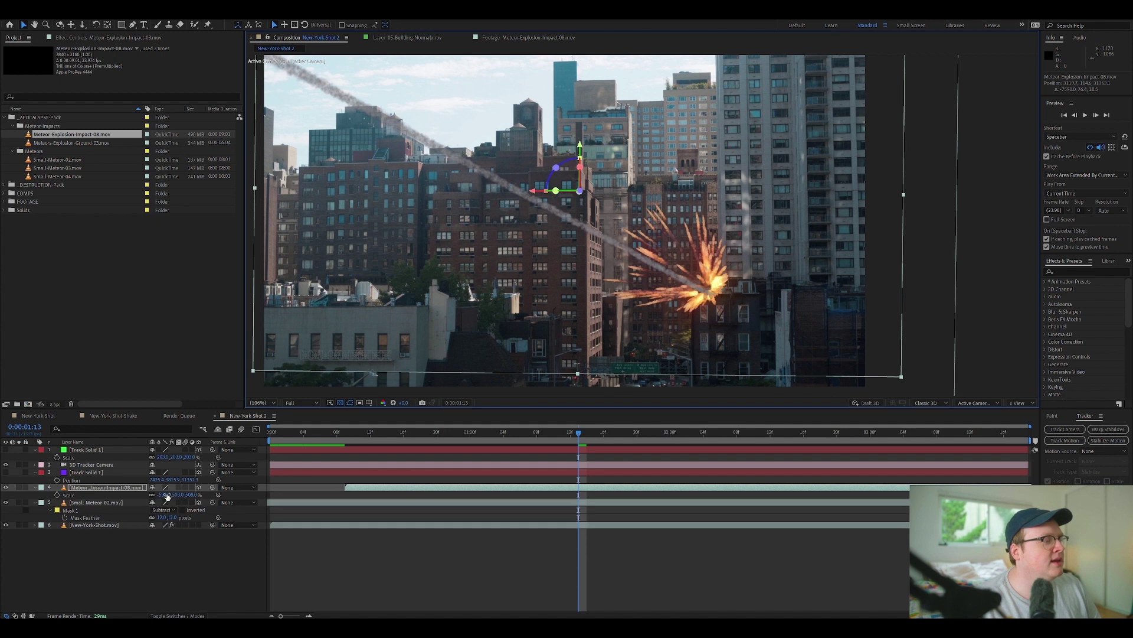
{"action": "left_click_drag", "start_coordinate": [179, 494], "coordinate": [622, 385]}
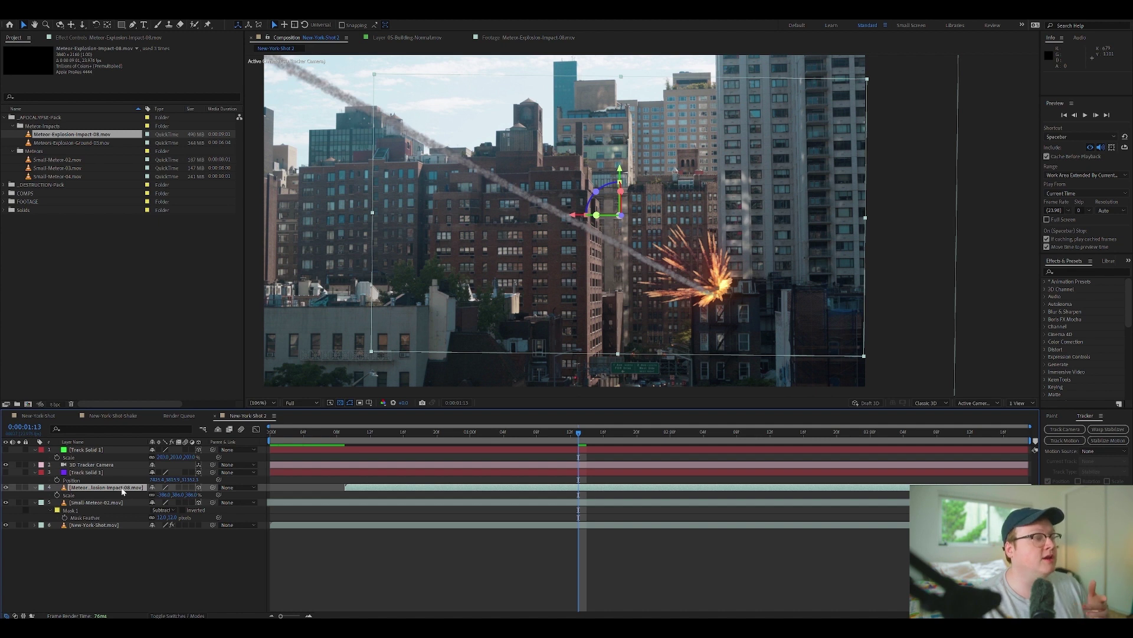
Move the explosion layer below Small-Meteor-02.mov in the layer stack
{"action": "scroll", "coordinate": [721, 269], "scroll_direction": "down", "scroll_amount": 2}
{"action": "scroll", "coordinate": [720, 273], "scroll_direction": "up", "scroll_amount": 5}
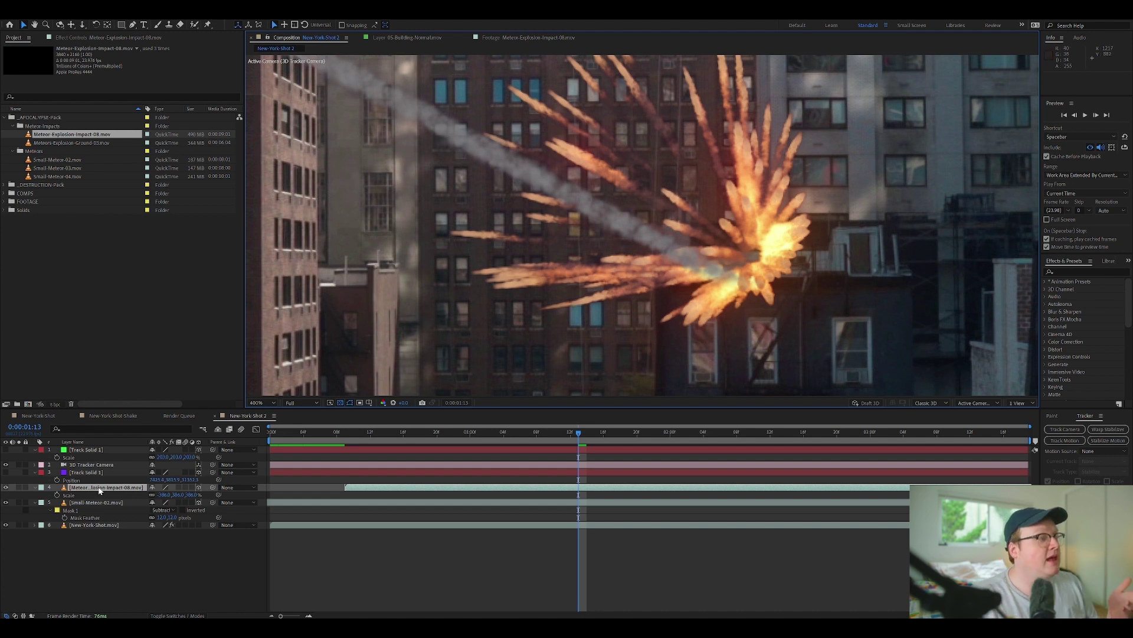
{"action": "left_click_drag", "start_coordinate": [99, 490], "coordinate": [105, 511]}
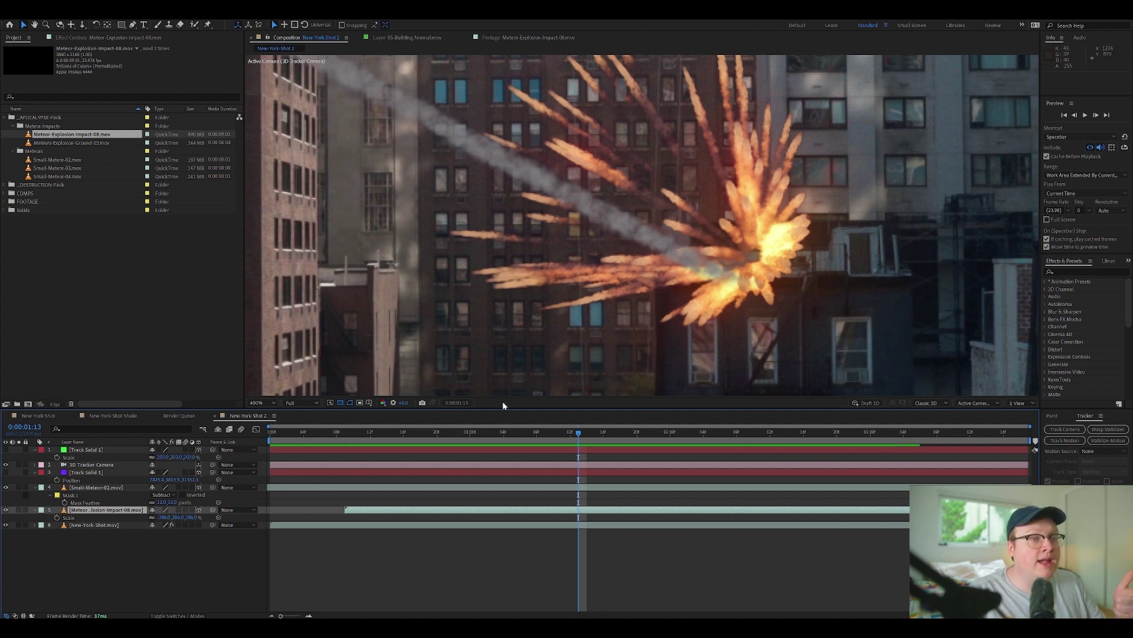
Nudge the explosion along its Z axis in the viewer and rewind to frame 10 to review
{"action": "left_click", "coordinate": [116, 487]}
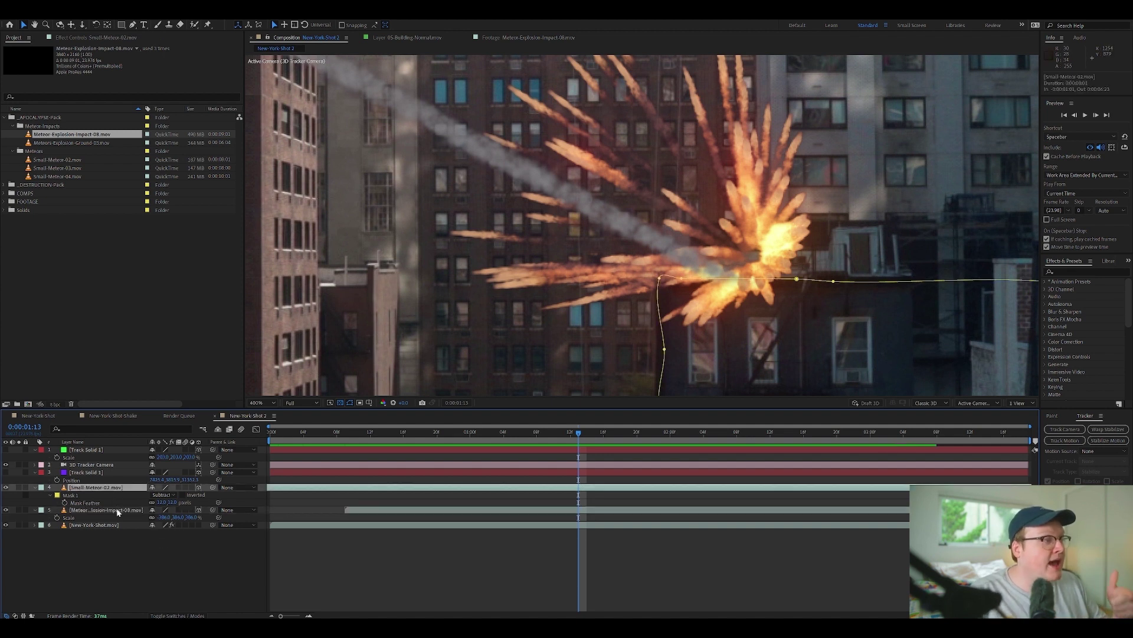
{"action": "left_click", "coordinate": [118, 510]}
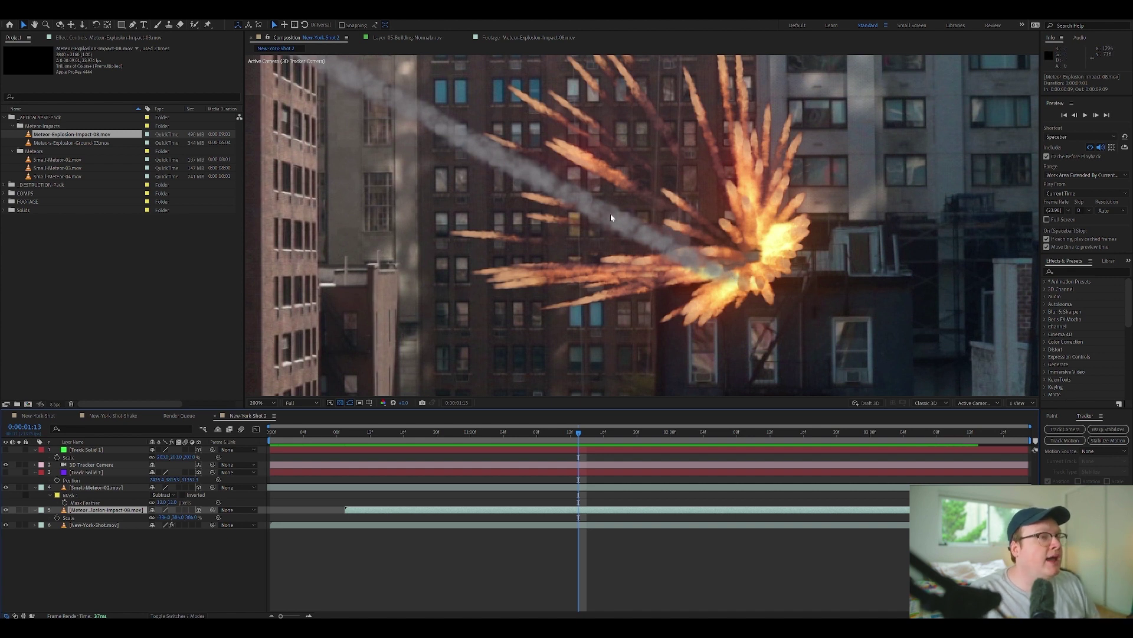
{"action": "scroll", "coordinate": [611, 218], "scroll_direction": "down", "scroll_amount": 4}
{"action": "scroll", "coordinate": [588, 225], "scroll_direction": "up", "scroll_amount": 4}
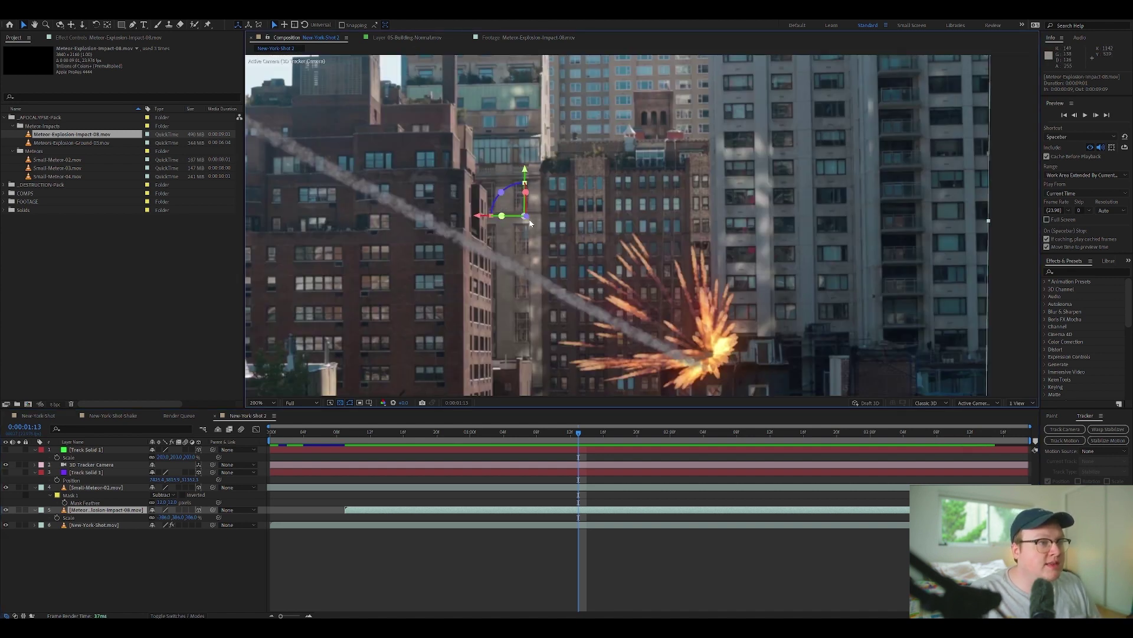
{"action": "left_click_drag", "start_coordinate": [528, 217], "coordinate": [490, 163]}
{"action": "left_click_drag", "start_coordinate": [580, 440], "coordinate": [353, 440]}
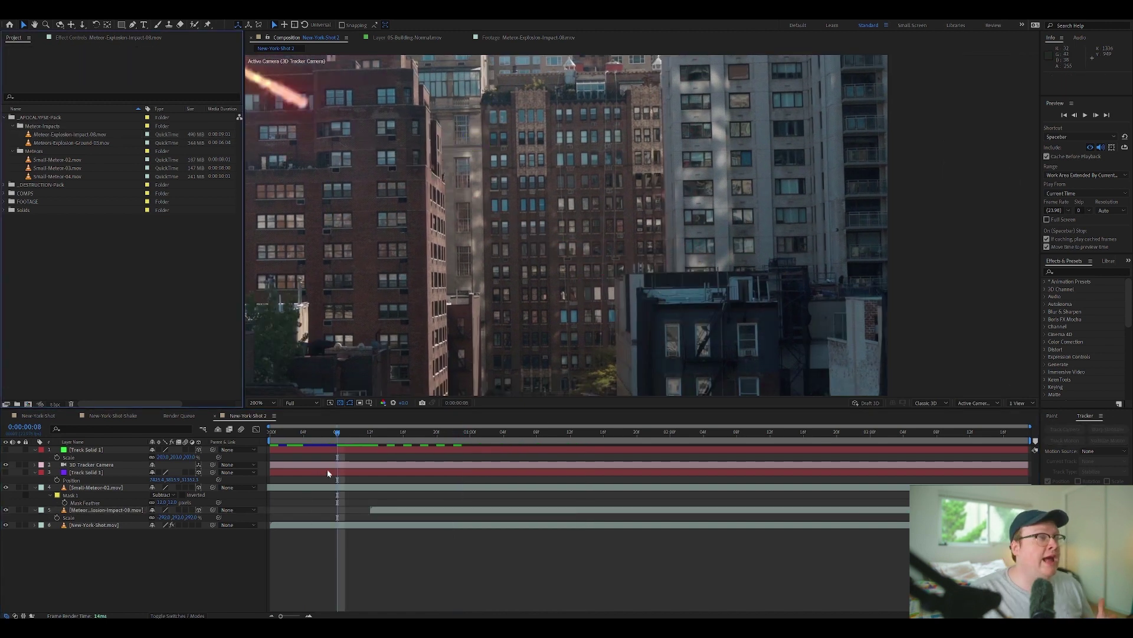
Preview Meteors-Explosion-Ground-03 at 50% in the Footage panel, then drag it above the city footage layer
{"action": "left_click", "coordinate": [91, 143]}
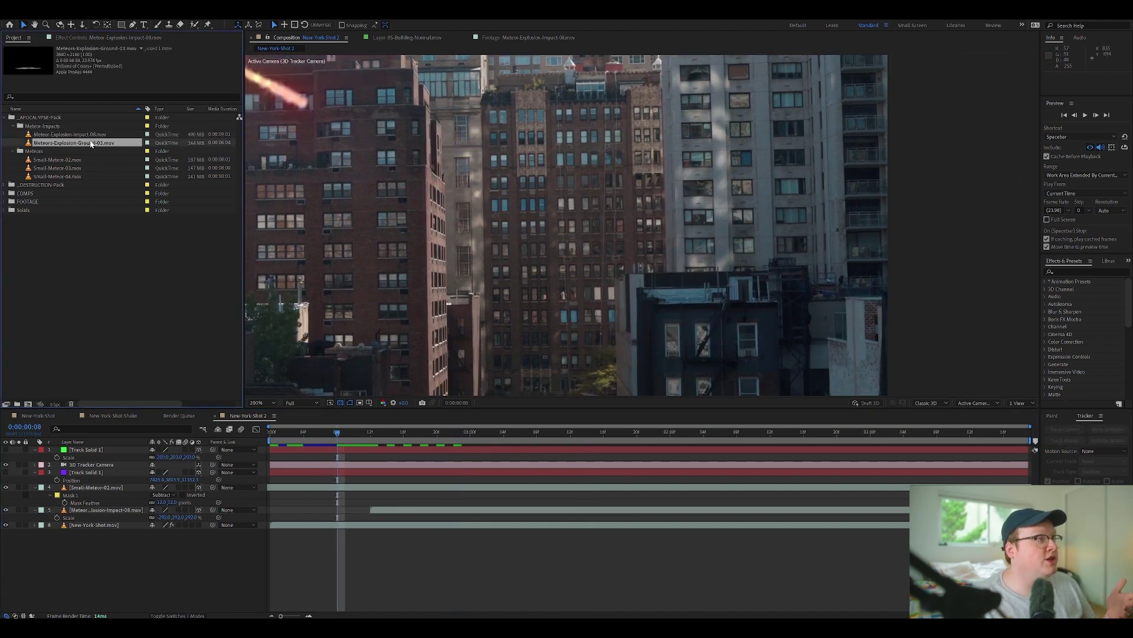
{"action": "double_click", "coordinate": [92, 143]}
{"action": "key", "text": "period"}
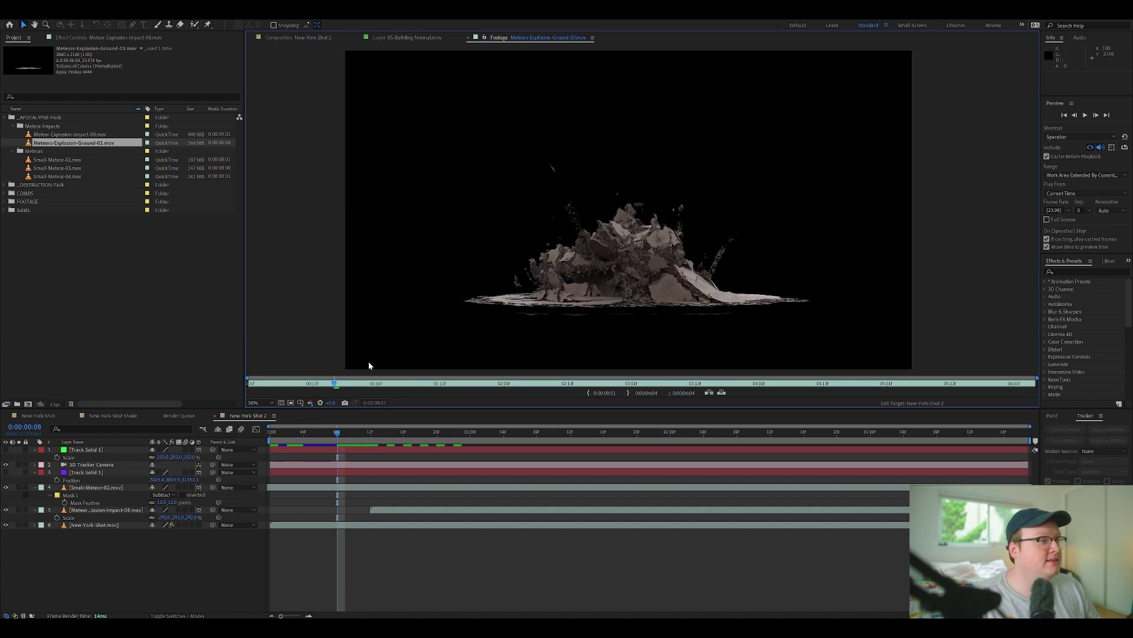
{"action": "left_click", "coordinate": [377, 437]}
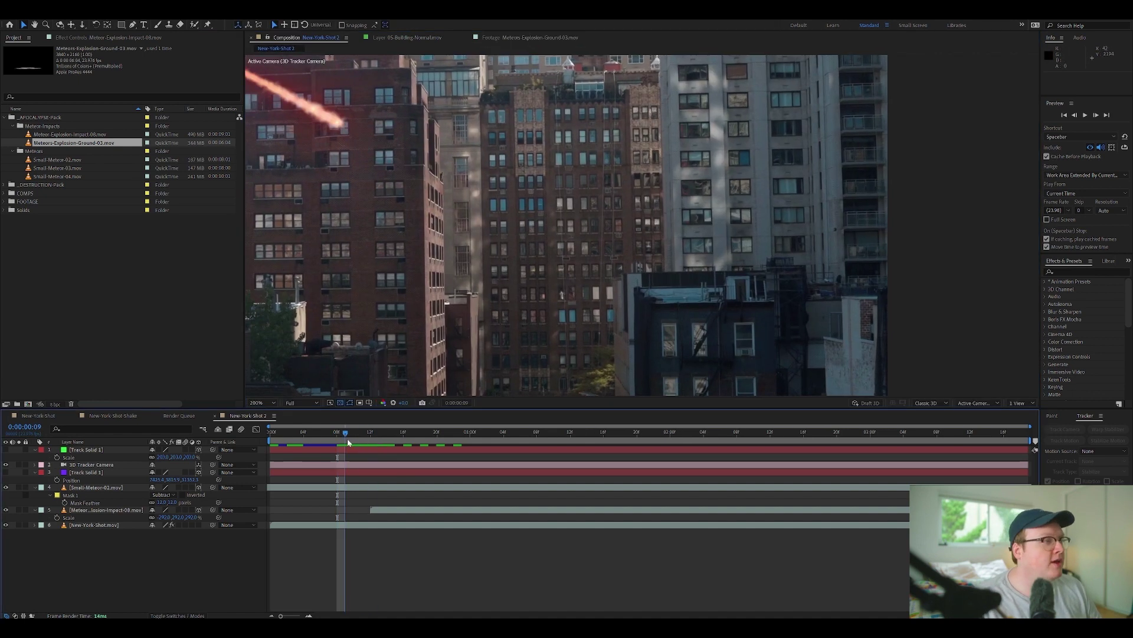
{"action": "key", "text": "Page_Down"}
{"action": "double_click", "coordinate": [77, 145]}
{"action": "left_click_drag", "start_coordinate": [334, 384], "coordinate": [395, 379]}
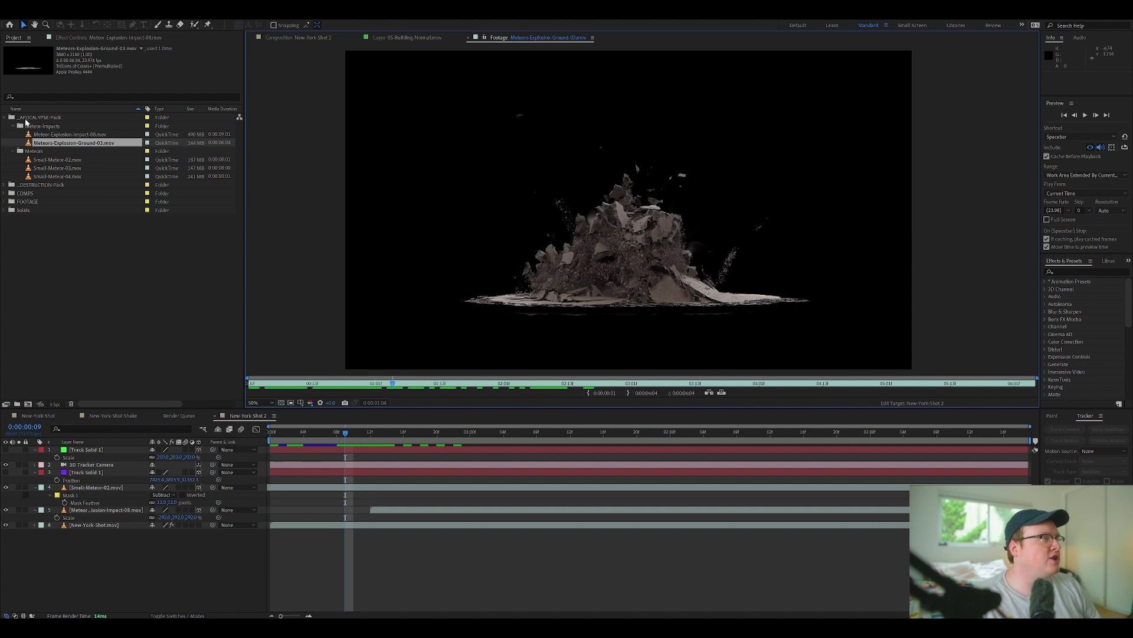
{"action": "left_click_drag", "start_coordinate": [101, 150], "coordinate": [211, 517]}
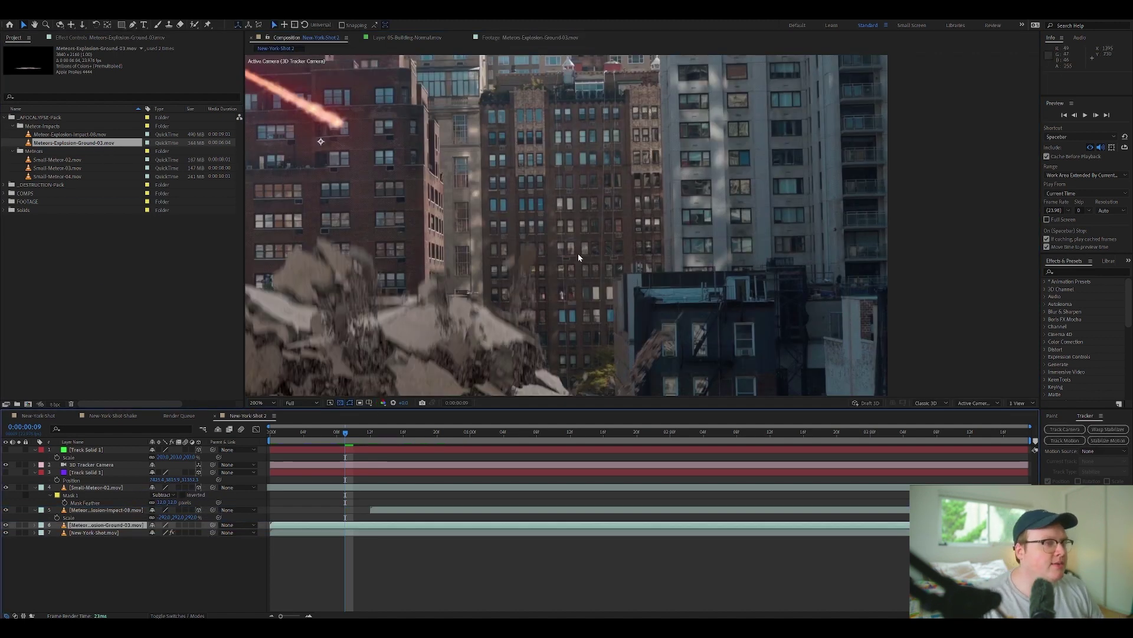
Make the ground explosion 3D, push its Z position to 31352.3 and drag it onto the distant rooftop
{"action": "scroll", "coordinate": [578, 253], "scroll_direction": "down", "scroll_amount": 2}
{"action": "left_click", "coordinate": [199, 526]}
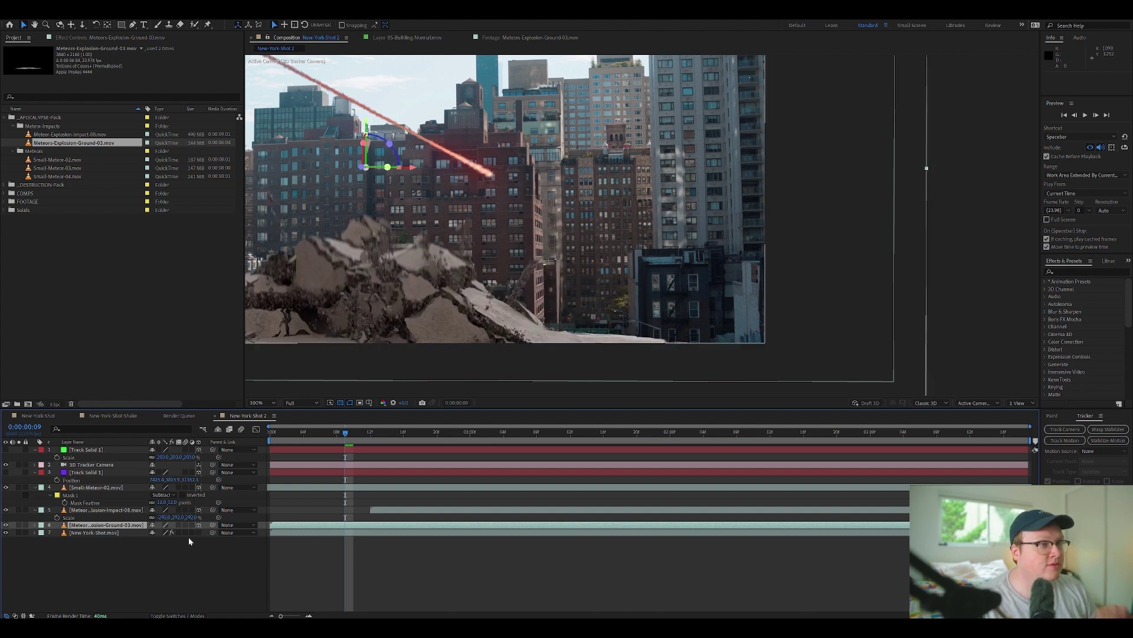
{"action": "key", "text": "p"}
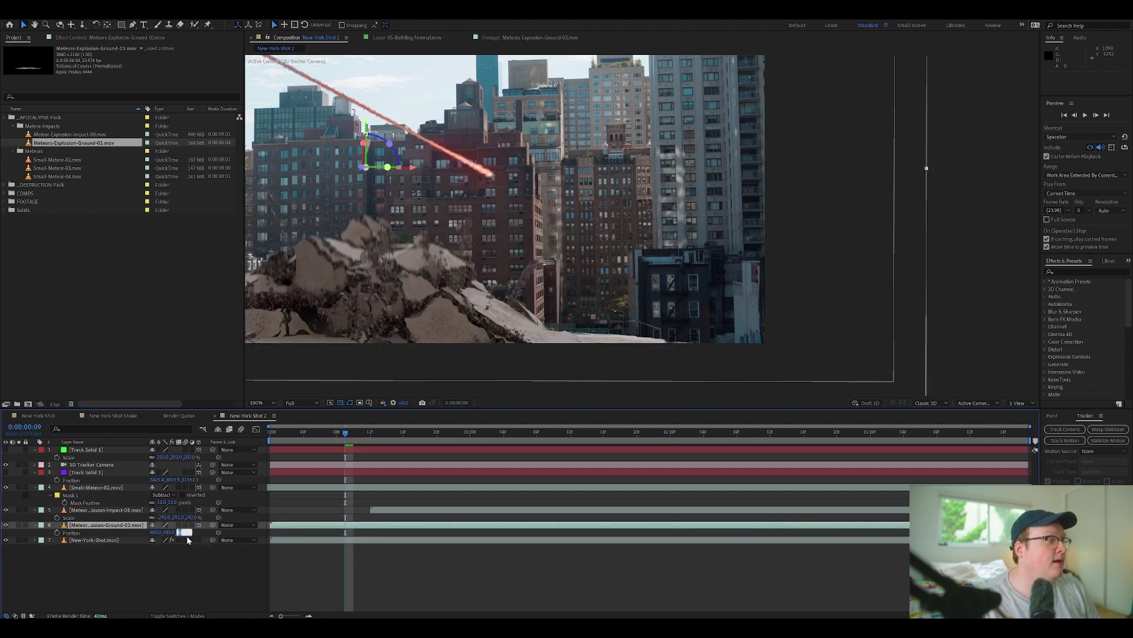
{"action": "type", "text": "31352.3"}
{"action": "key", "text": "Return"}
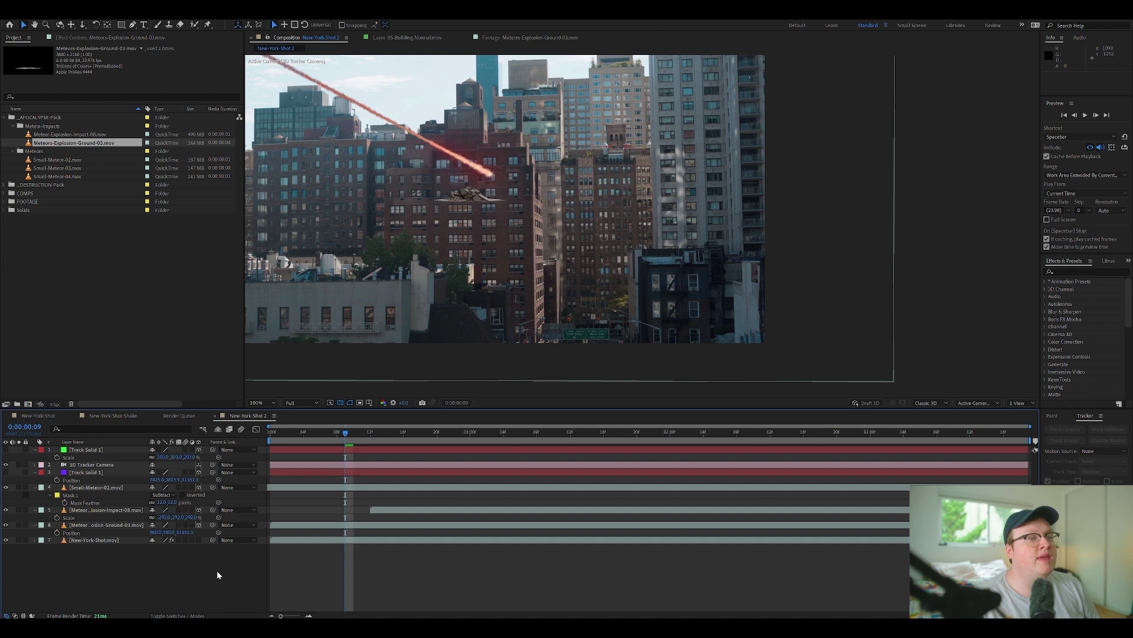
{"action": "left_click", "coordinate": [135, 523]}
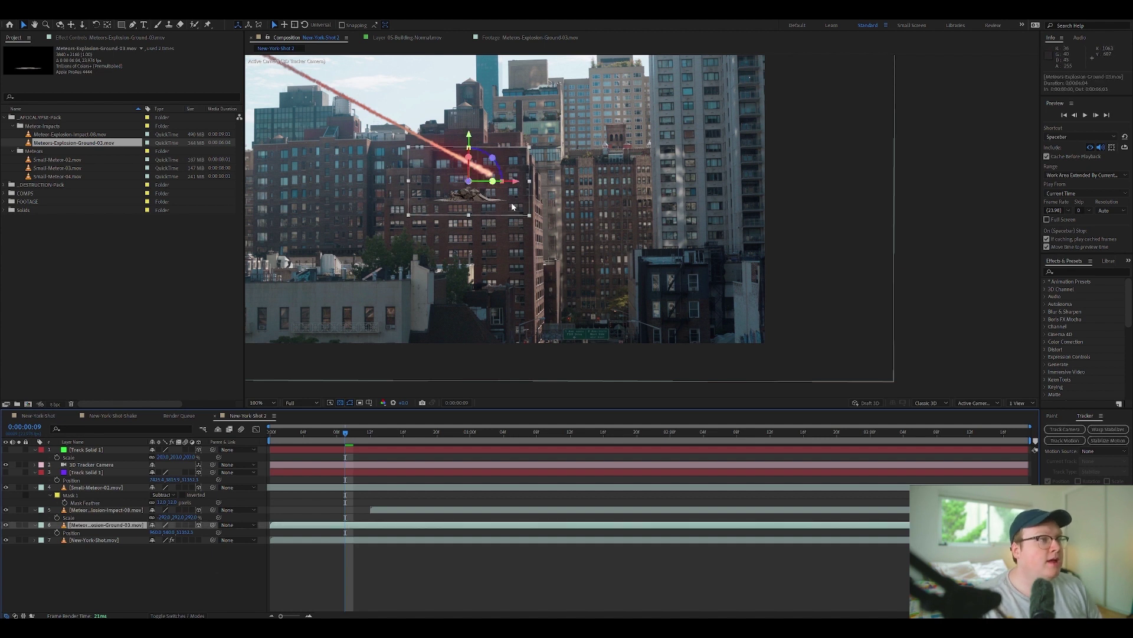
{"action": "left_click_drag", "start_coordinate": [512, 207], "coordinate": [708, 270]}
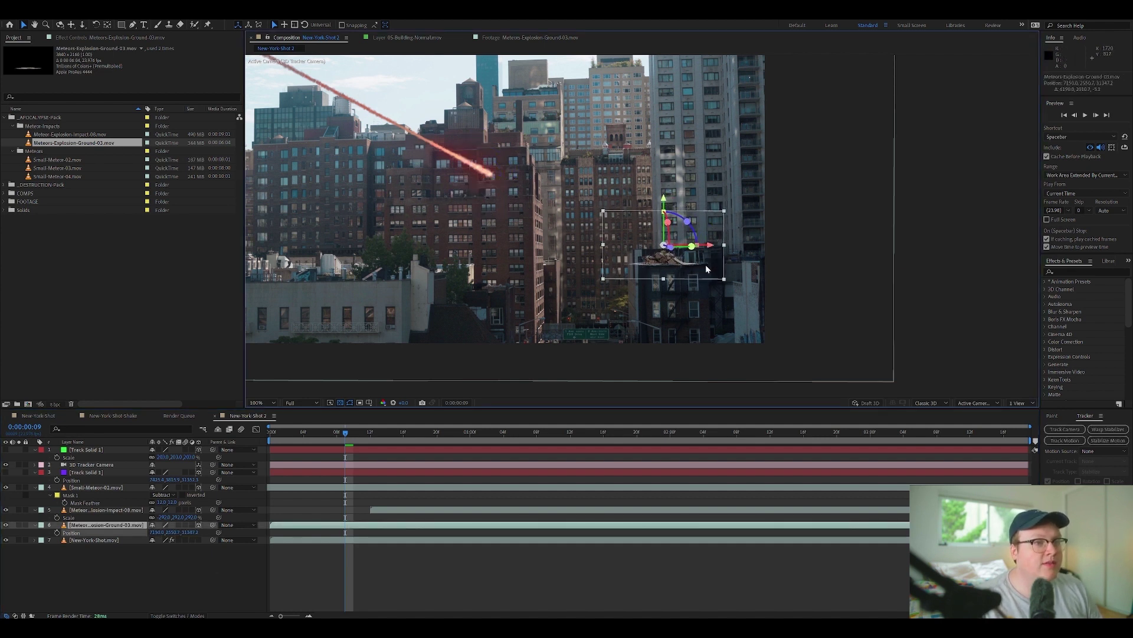
{"action": "scroll", "coordinate": [706, 268], "scroll_direction": "up", "scroll_amount": 4}
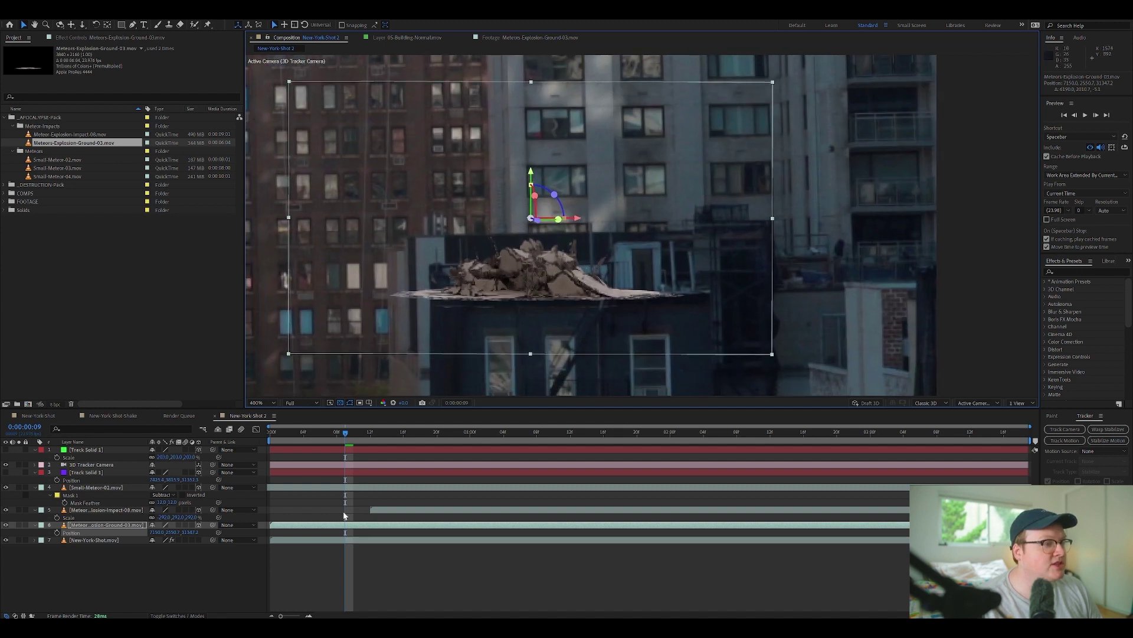
Slide the rubble layer so it erupts at the meteor's impact frame, then preview the hit
{"action": "left_click_drag", "start_coordinate": [378, 527], "coordinate": [497, 532]}
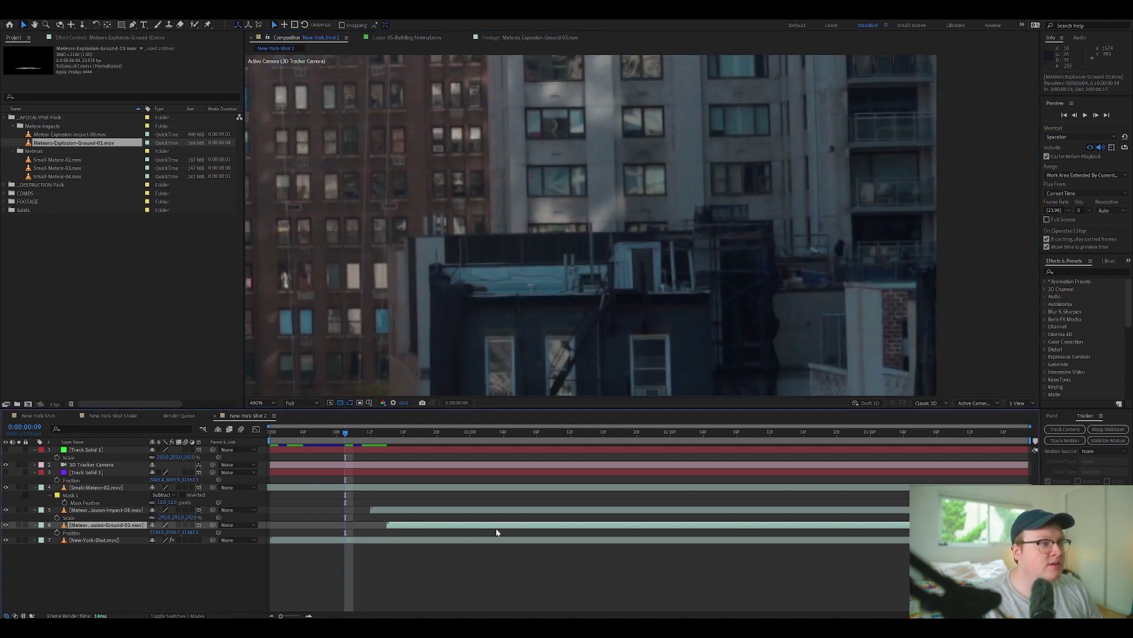
{"action": "left_click_drag", "start_coordinate": [387, 436], "coordinate": [420, 434]}
{"action": "mouse_move", "coordinate": [443, 525]}
{"action": "left_mouse_down"}
{"action": "mouse_move", "coordinate": [409, 526]}
{"action": "mouse_move", "coordinate": [420, 528]}
{"action": "left_mouse_up"}
{"action": "left_click_drag", "start_coordinate": [421, 437], "coordinate": [382, 437]}
{"action": "key", "text": "space"}
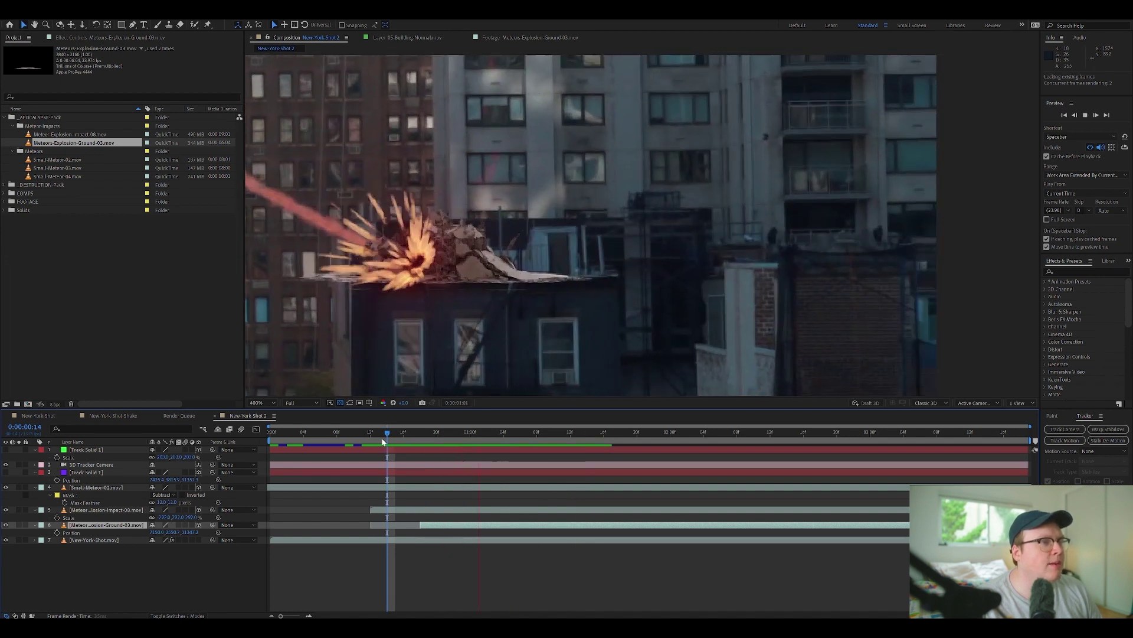
{"action": "key", "text": "space"}
{"action": "left_click", "coordinate": [444, 433]}
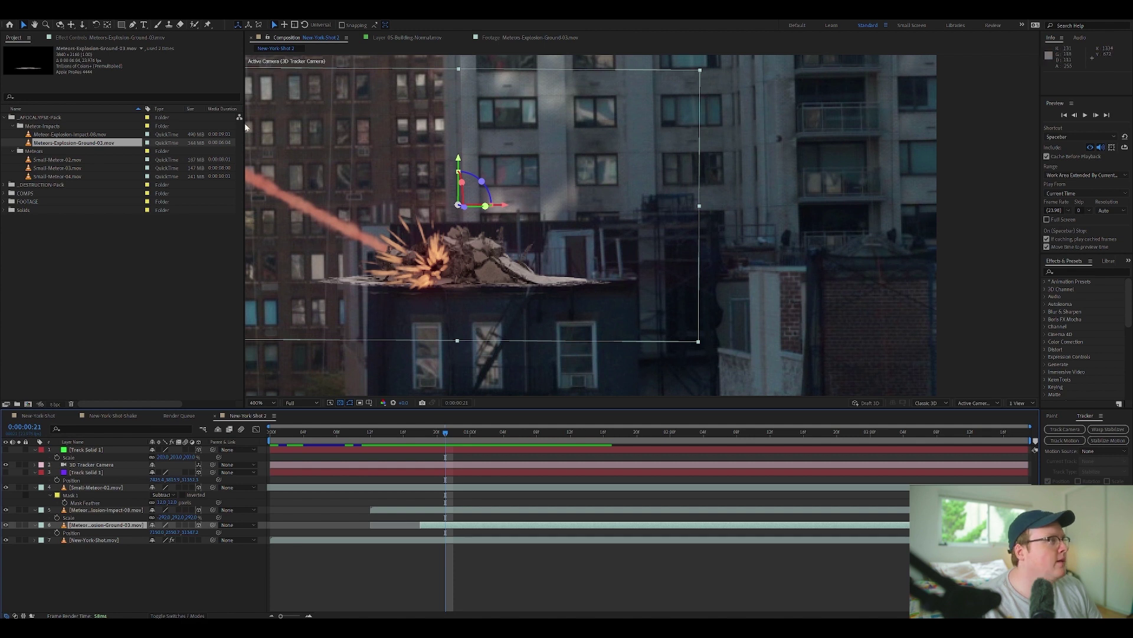
Draw a rectangular mask around the rubble on Meteor-Explosion-Ground-03 and feather it to 36
{"action": "key", "text": "space"}
{"action": "key", "text": "space"}
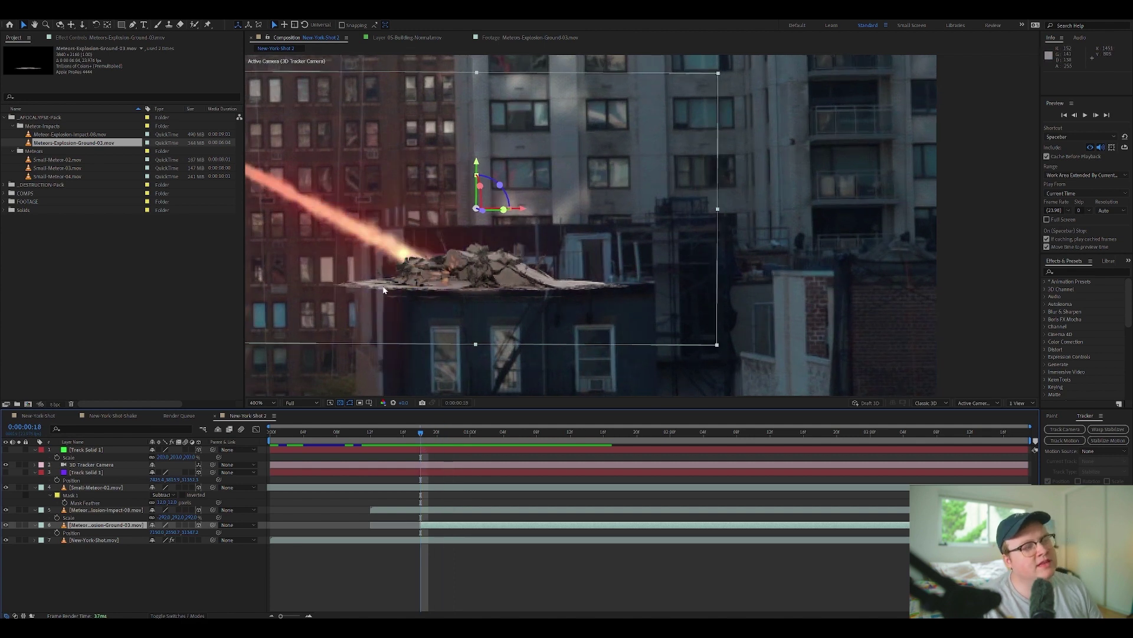
{"action": "left_click", "coordinate": [121, 24]}
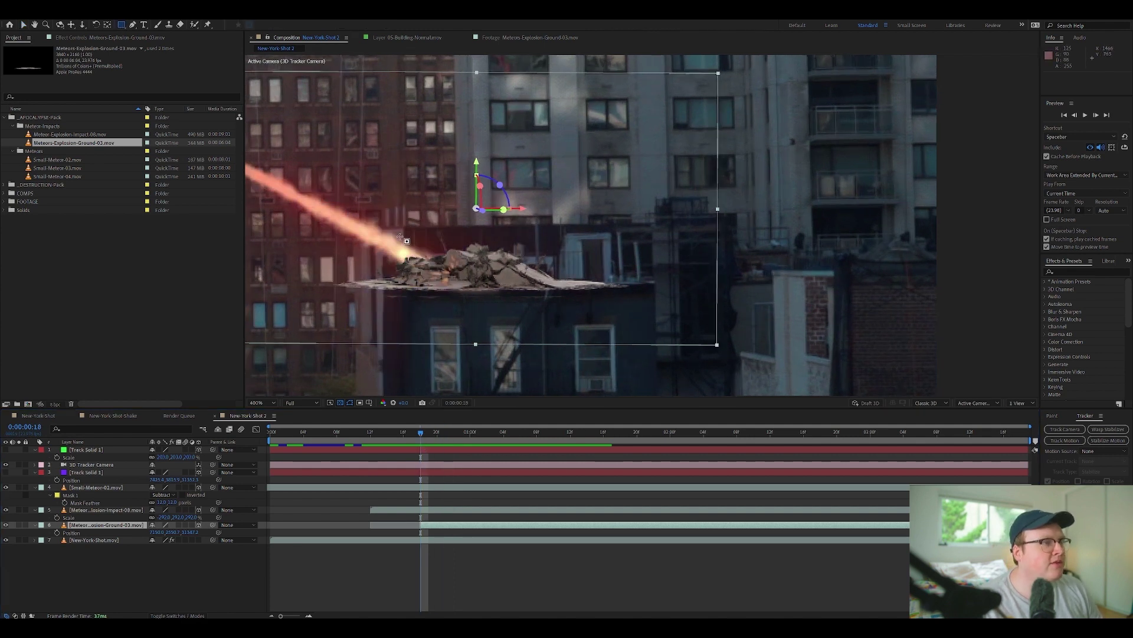
{"action": "mouse_move", "coordinate": [401, 230]}
{"action": "left_mouse_down"}
{"action": "mouse_move", "coordinate": [582, 296]}
{"action": "mouse_move", "coordinate": [654, 289]}
{"action": "left_mouse_up"}
{"action": "key", "text": "v"}
{"action": "key", "text": "f"}
{"action": "mouse_move", "coordinate": [158, 539]}
{"action": "left_mouse_down"}
{"action": "mouse_move", "coordinate": [190, 569]}
{"action": "mouse_move", "coordinate": [177, 539]}
{"action": "left_mouse_up"}
{"action": "left_click", "coordinate": [189, 569]}
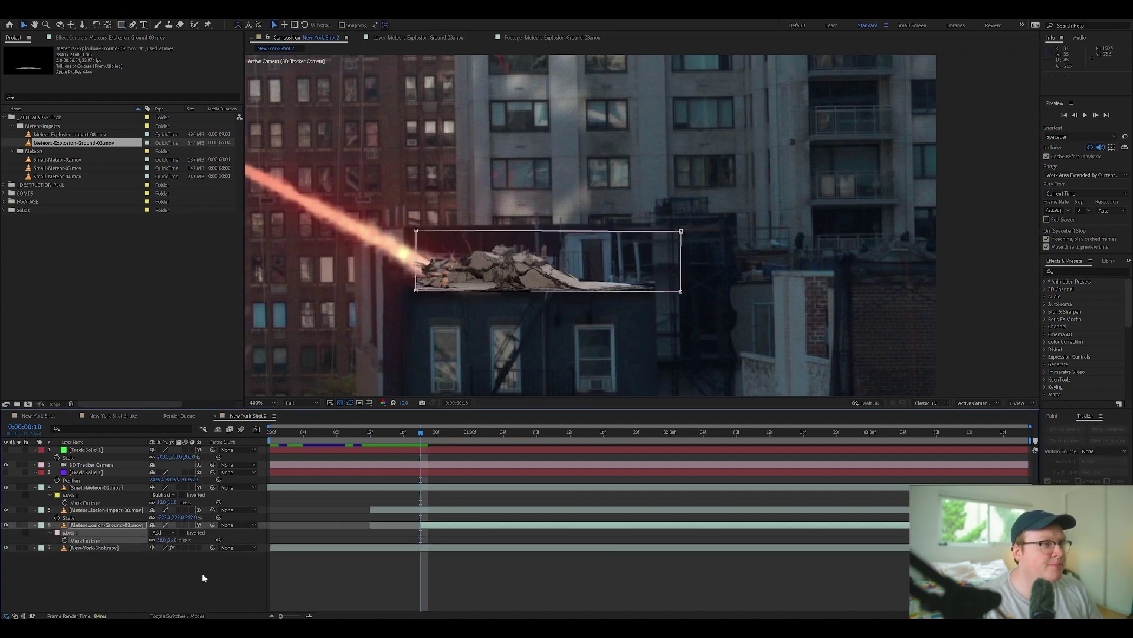
{"action": "left_click", "coordinate": [405, 440]}
Raise the mask's top edge, preview the masked explosion, and return to the 1:21 frame
{"action": "key", "text": "space"}
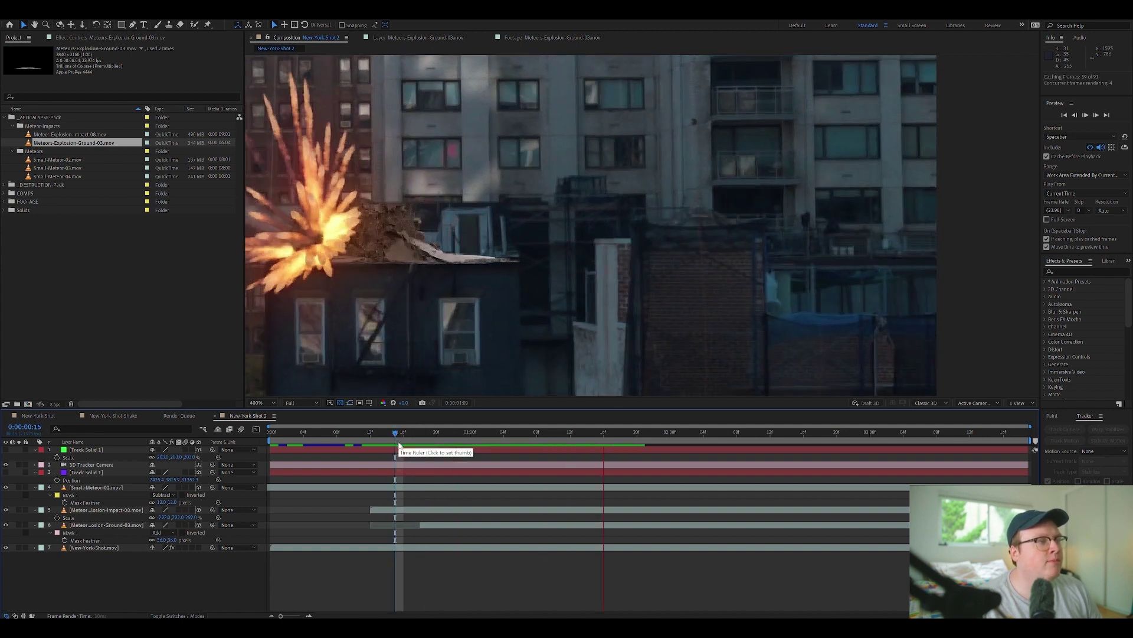
{"action": "double_click", "coordinate": [483, 278]}
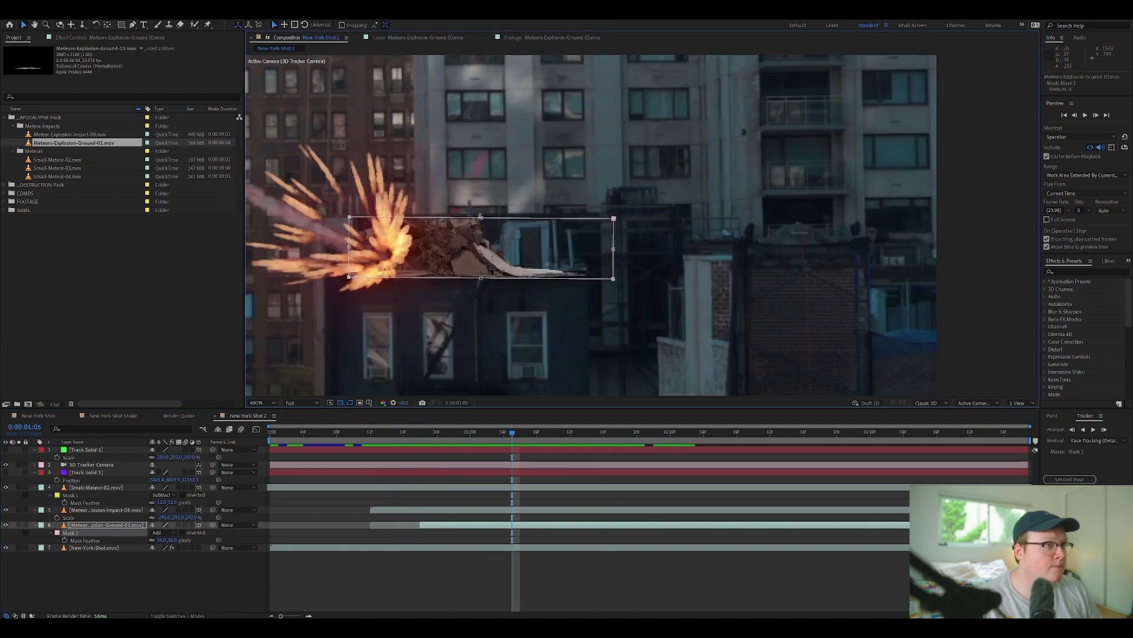
{"action": "left_click_drag", "start_coordinate": [483, 157], "coordinate": [483, 134]}
{"action": "key", "text": "slash"}
{"action": "key", "text": "space"}
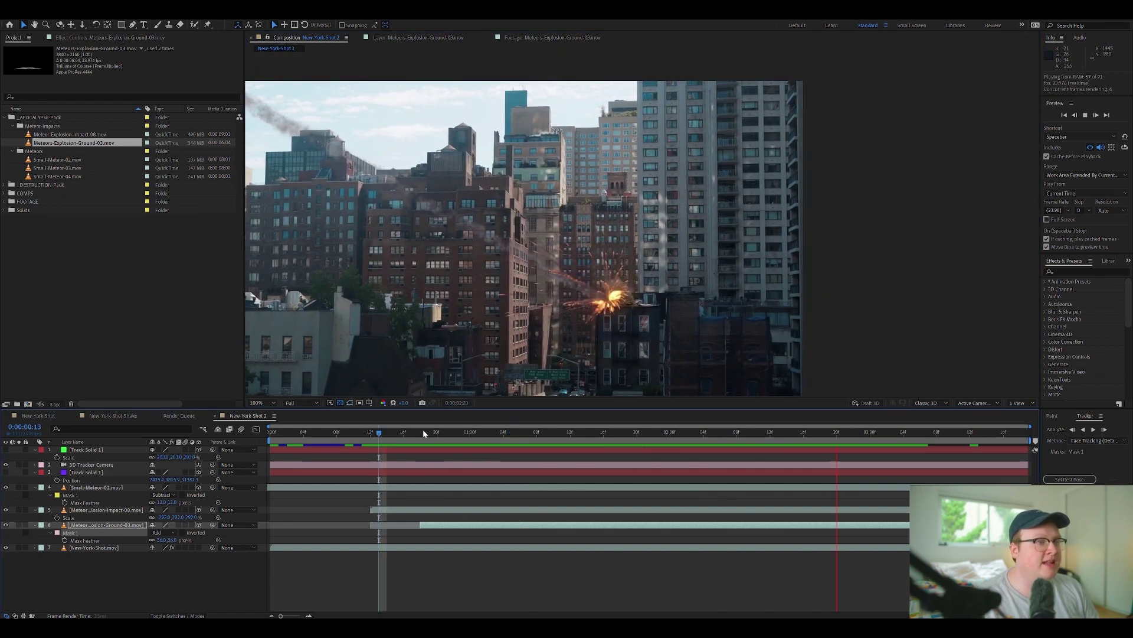
{"action": "key", "text": "space"}
{"action": "left_click_drag", "start_coordinate": [685, 434], "coordinate": [645, 432]}
{"action": "scroll", "coordinate": [636, 273], "scroll_direction": "up", "scroll_amount": 2}
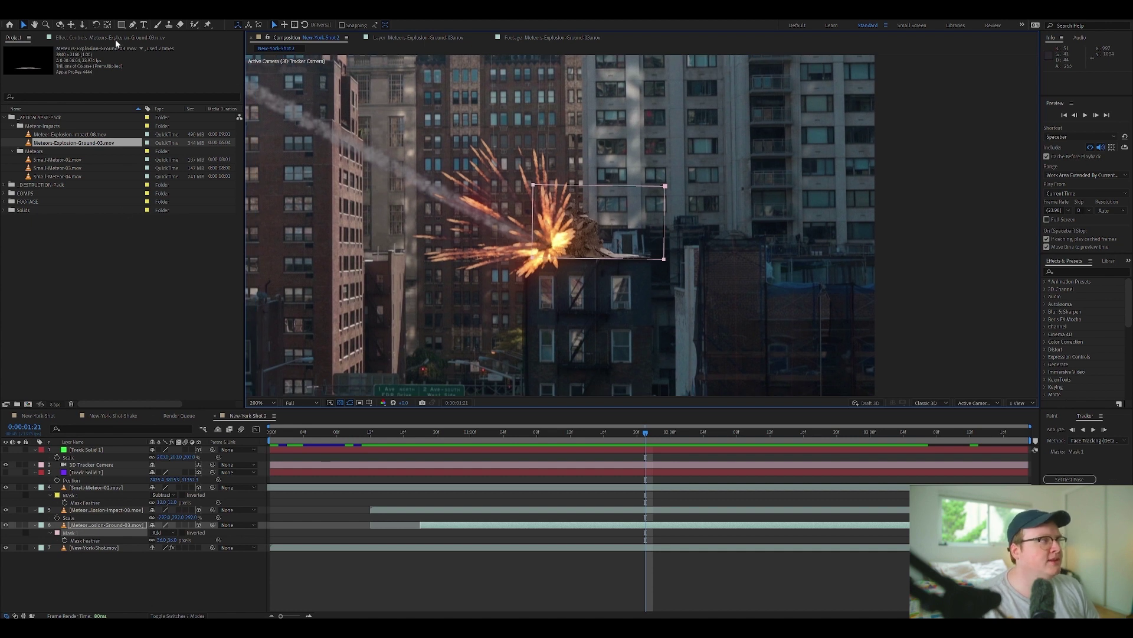
{"action": "left_click", "coordinate": [116, 39]}
Apply Lumetri Color to the explosion layer and expand its Basic Correction settings
{"action": "key", "text": "ctrl+space"}
{"action": "type", "text": "lum"}
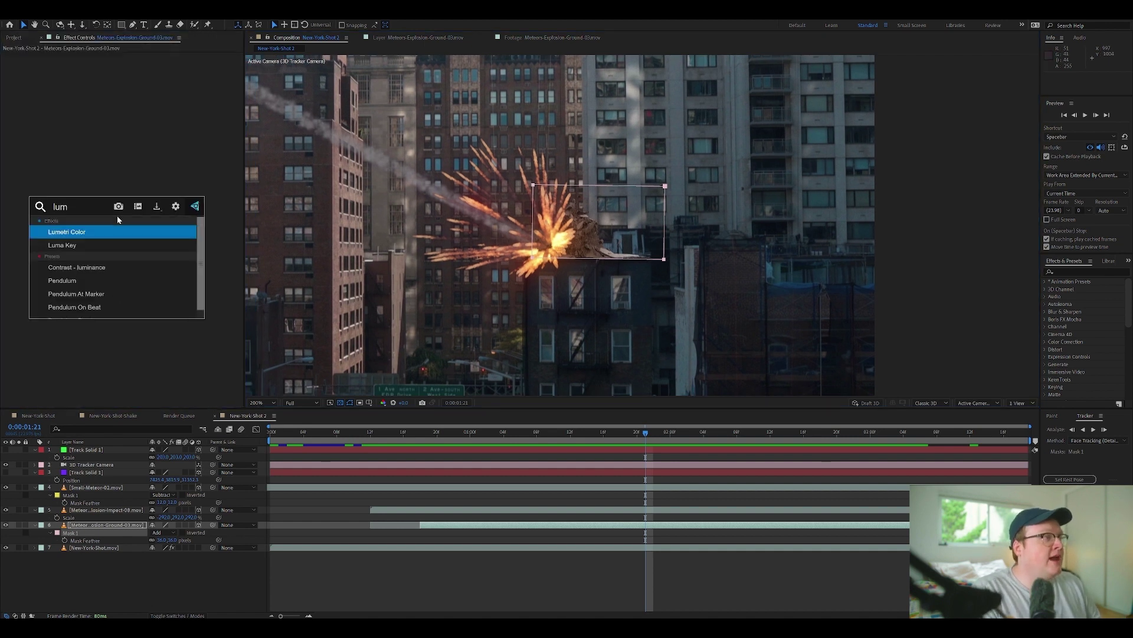
{"action": "key", "text": "Return"}
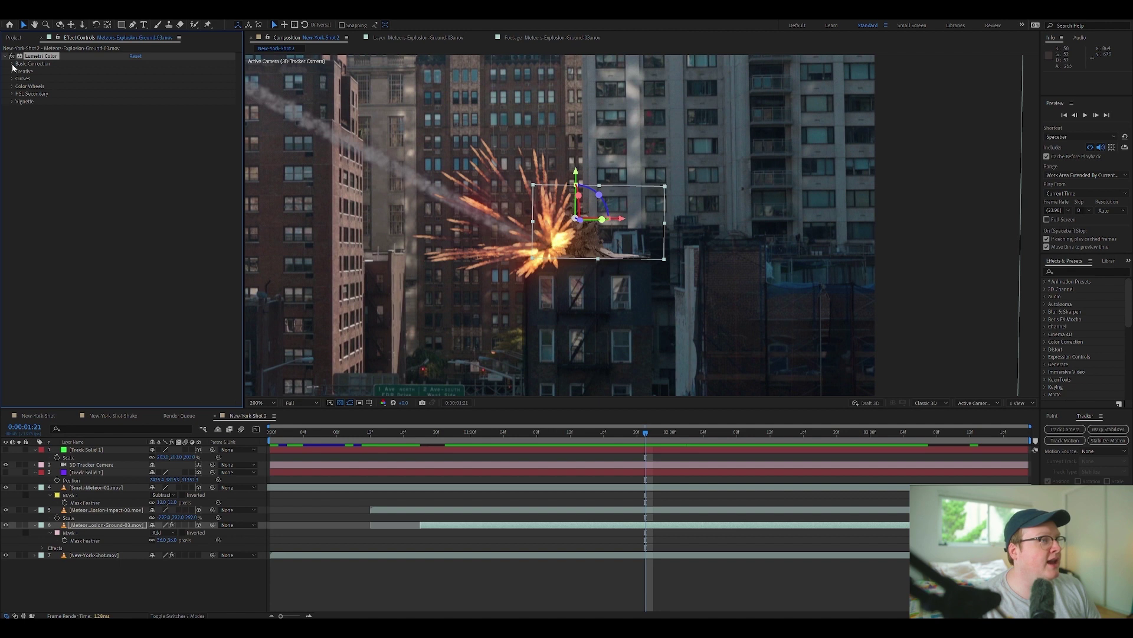
{"action": "left_click", "coordinate": [13, 64]}
Play the whole shot from the start to review the graded meteor impact
{"action": "key", "text": "period"}
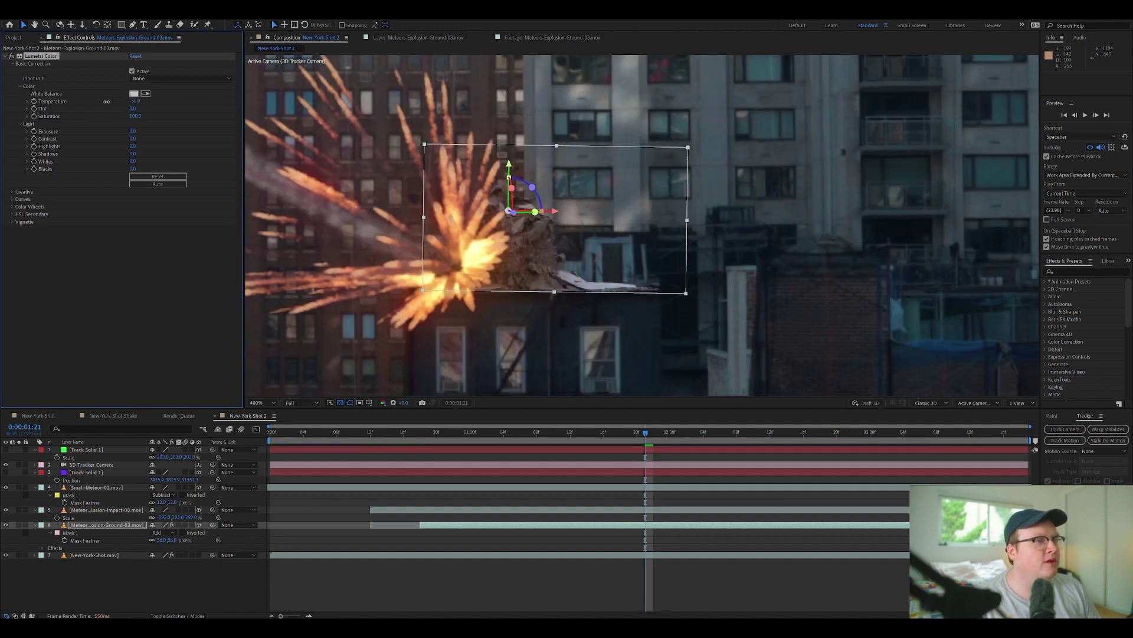
{"action": "left_click", "coordinate": [242, 584]}
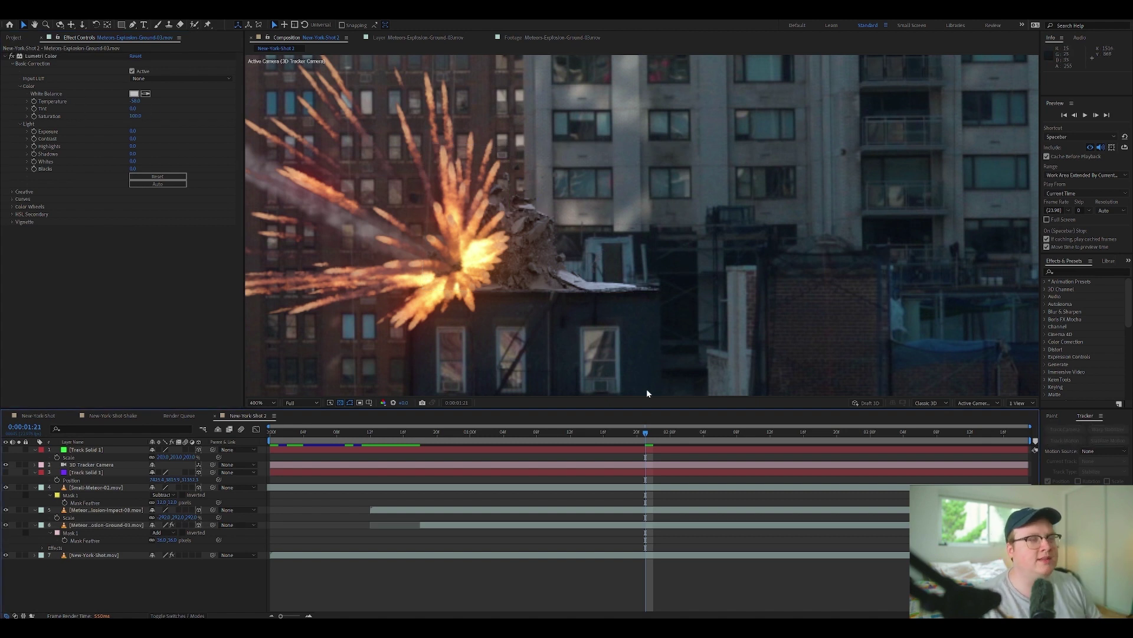
{"action": "scroll", "coordinate": [607, 310], "scroll_direction": "down", "scroll_amount": 4}
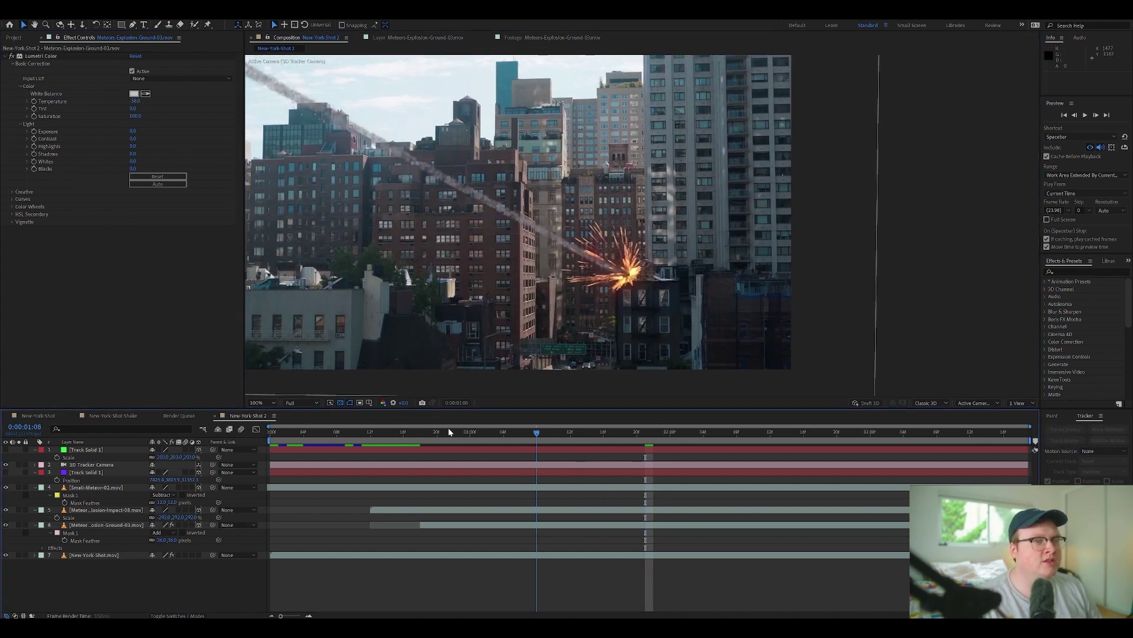
{"action": "key", "text": "space"}
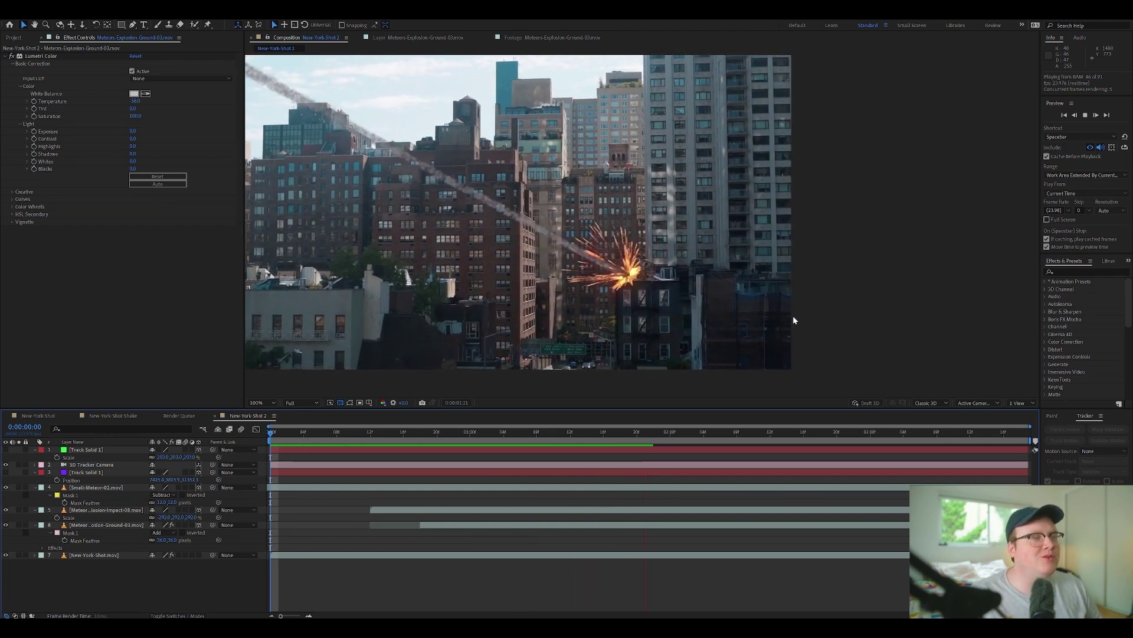
{"action": "key", "text": "space"}
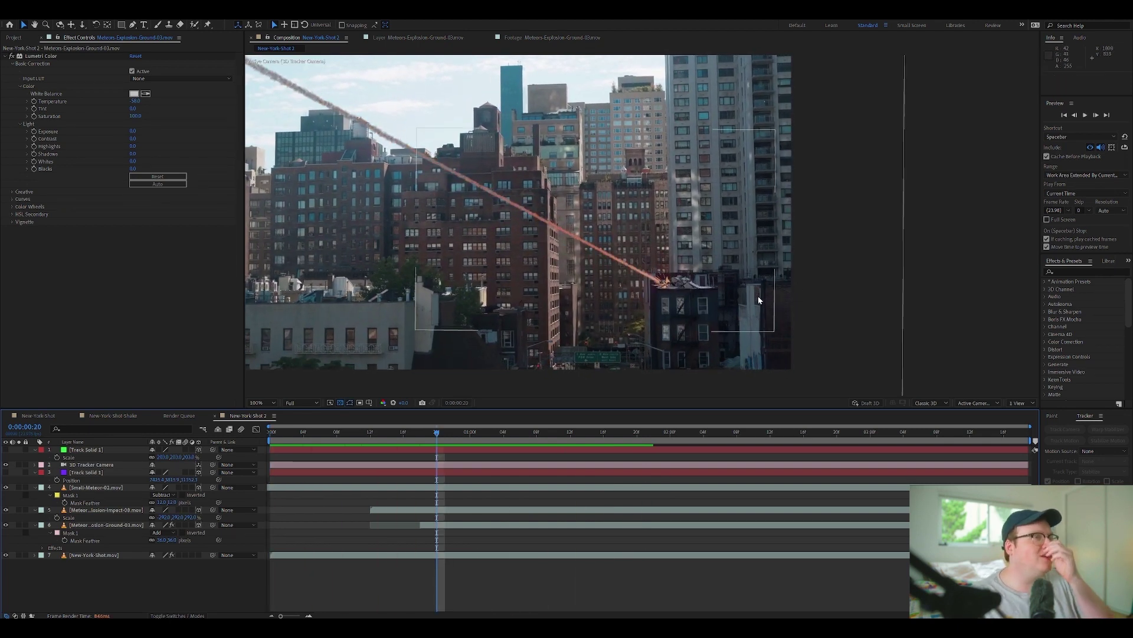
Replay the shot from the beginning to review the meteor's fall
{"action": "left_click_drag", "start_coordinate": [437, 431], "coordinate": [268, 443]}
{"action": "key", "text": "space"}
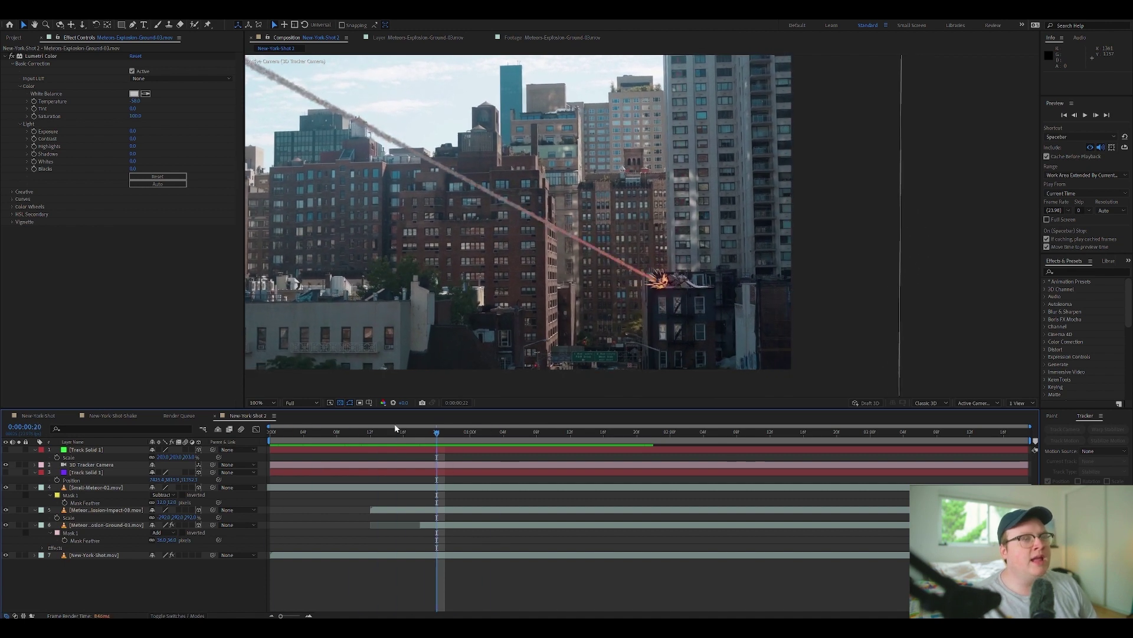
{"action": "key", "text": "space"}
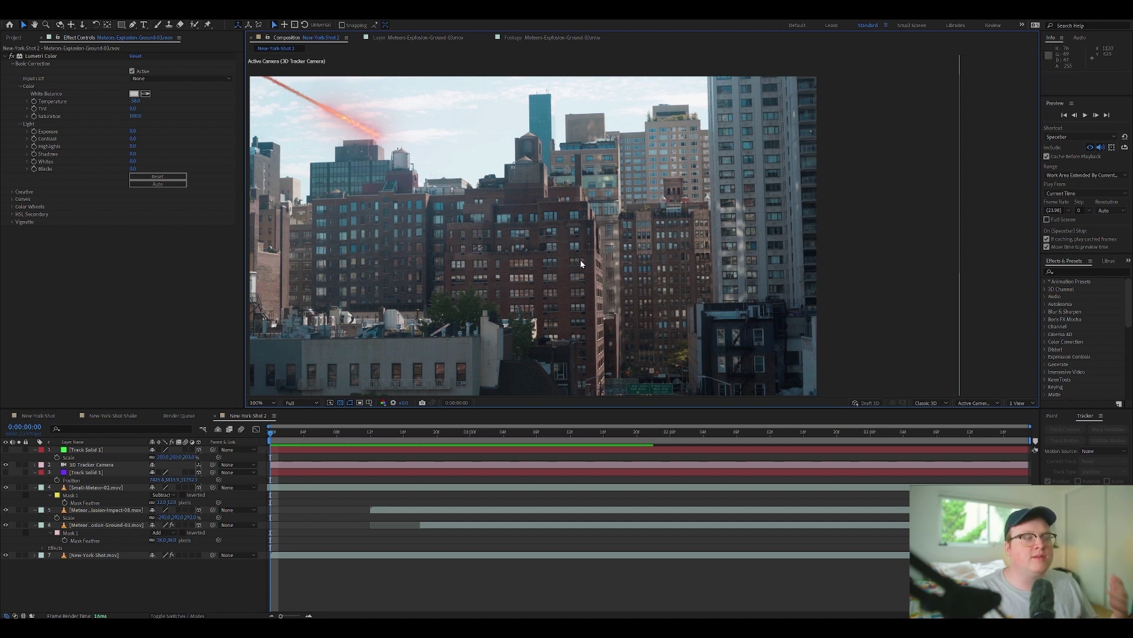
{"action": "left_click_drag", "start_coordinate": [332, 435], "coordinate": [250, 458]}
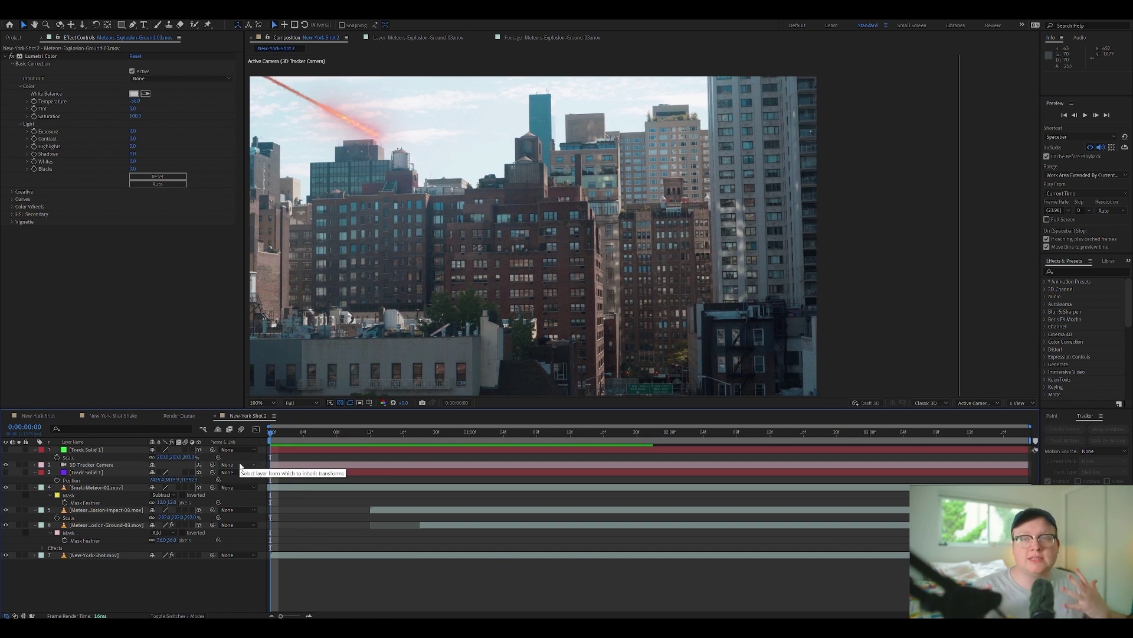
Show the green Track Solid 1 layer and list the destruction pack's clips in the project
{"action": "left_click", "coordinate": [6, 450]}
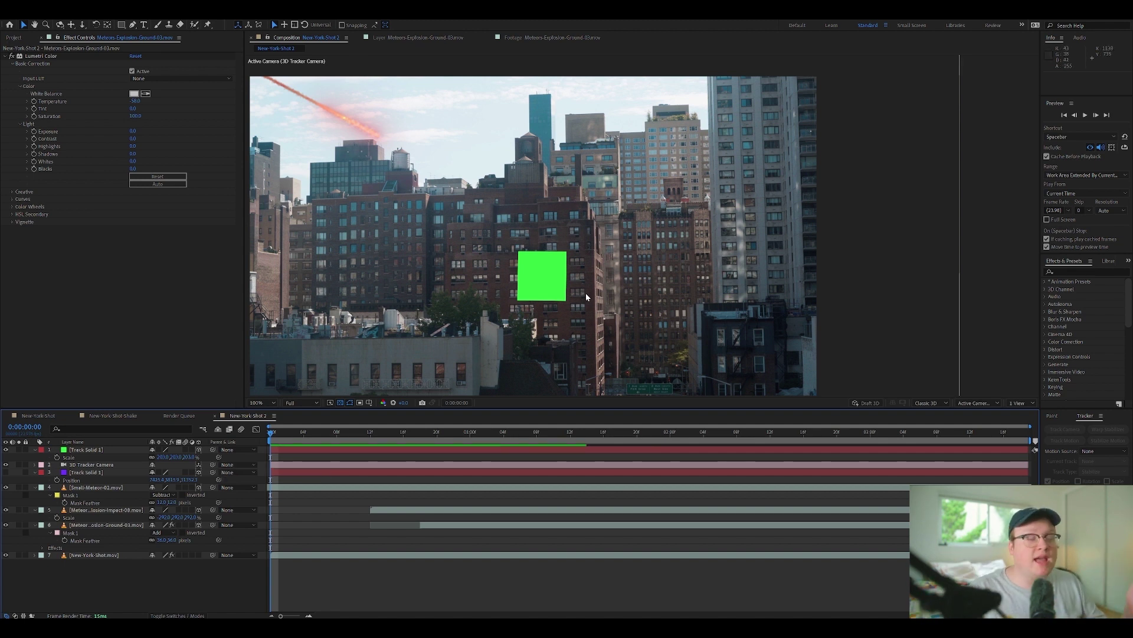
{"action": "left_click", "coordinate": [18, 37]}
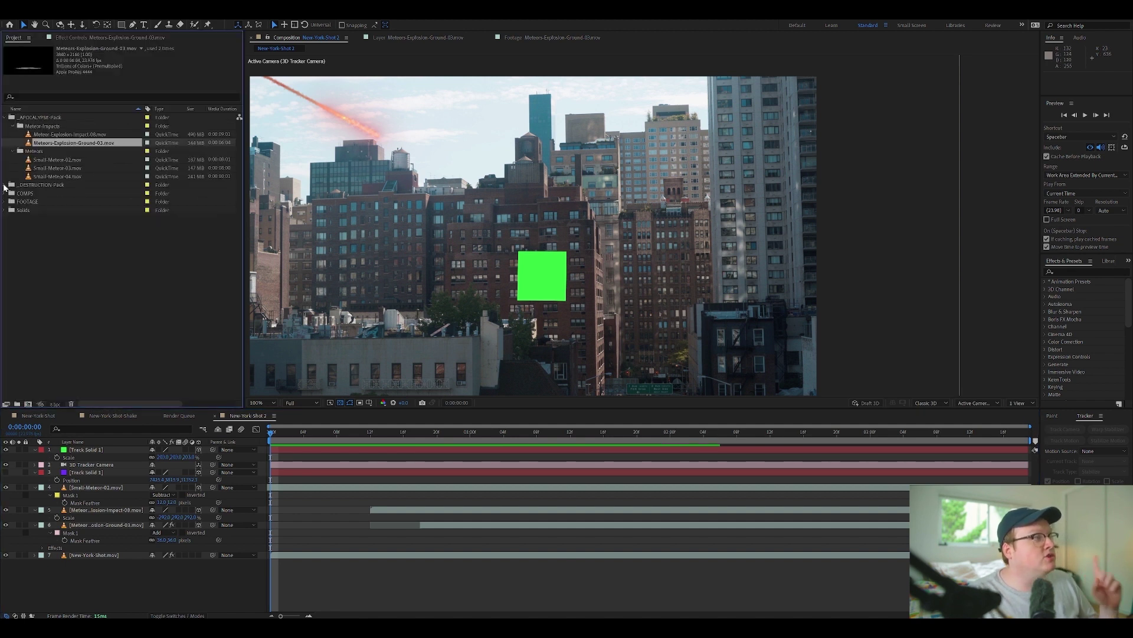
{"action": "left_click", "coordinate": [4, 186]}
Preview the 03-Buildings-Normal footage, comparing it with the 05-Building-Normal clip
{"action": "double_click", "coordinate": [68, 203]}
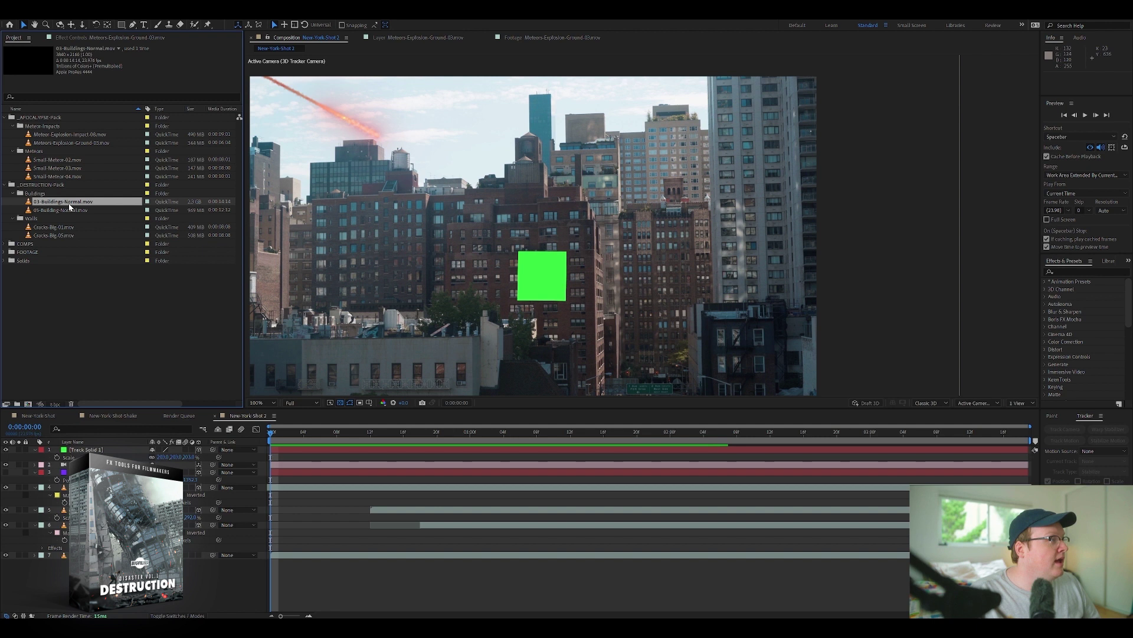
{"action": "left_click_drag", "start_coordinate": [560, 203], "coordinate": [551, 227]}
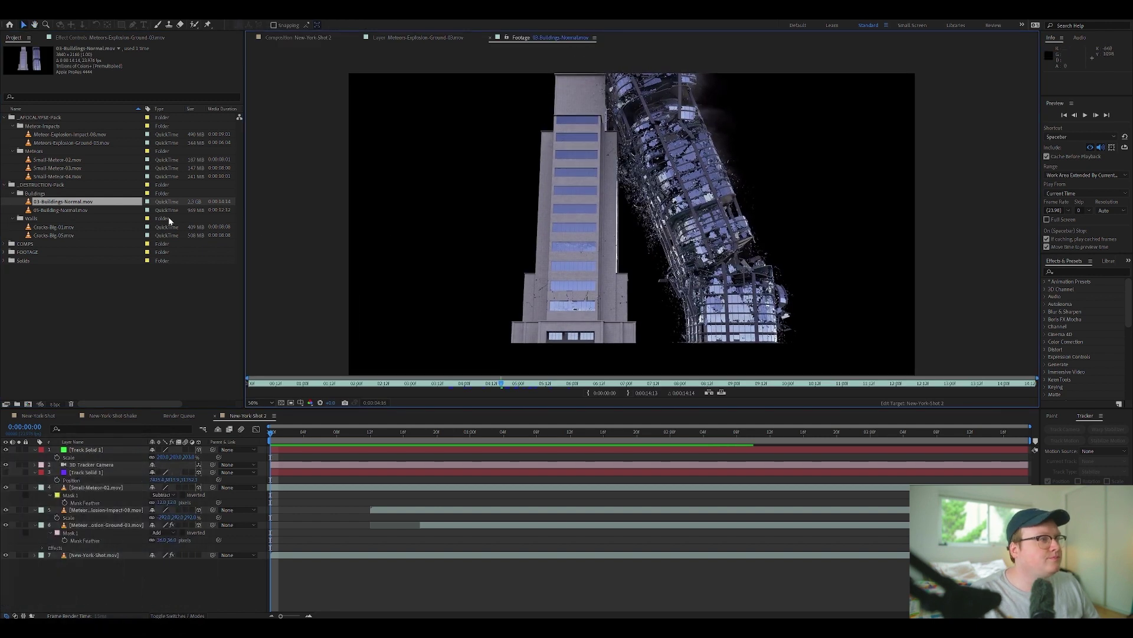
{"action": "double_click", "coordinate": [65, 210]}
{"action": "double_click", "coordinate": [84, 203]}
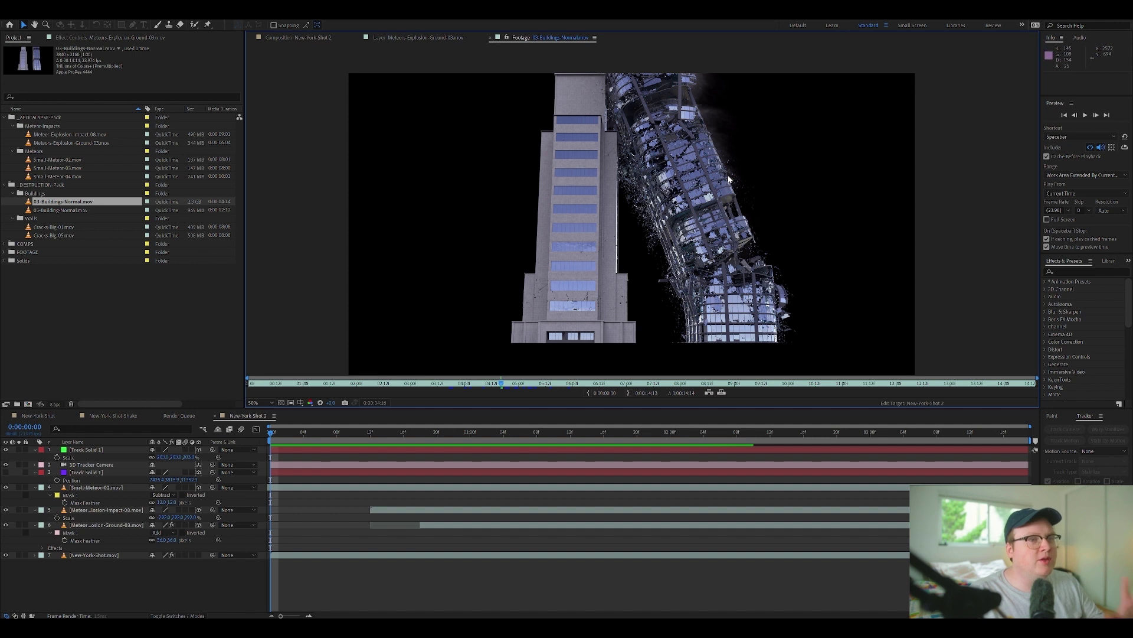
Add 03-Buildings-Normal below Track Solid 1 as a 3D layer at 54% scale, then hide it
{"action": "left_click_drag", "start_coordinate": [84, 203], "coordinate": [143, 469]}
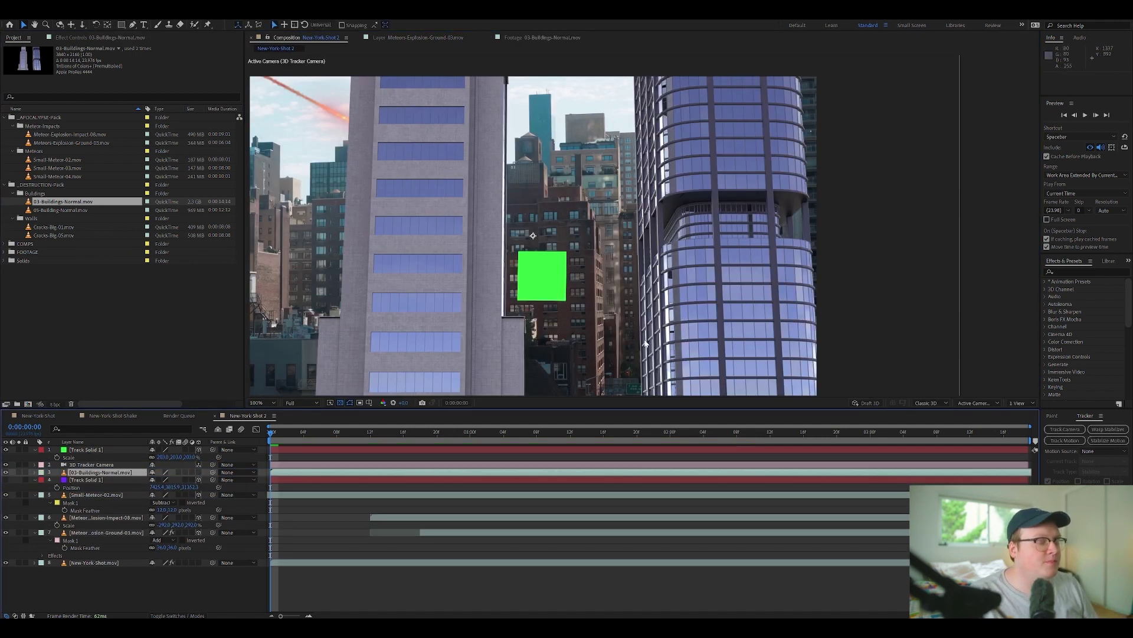
{"action": "key", "text": "s"}
{"action": "left_click_drag", "start_coordinate": [179, 480], "coordinate": [151, 480]}
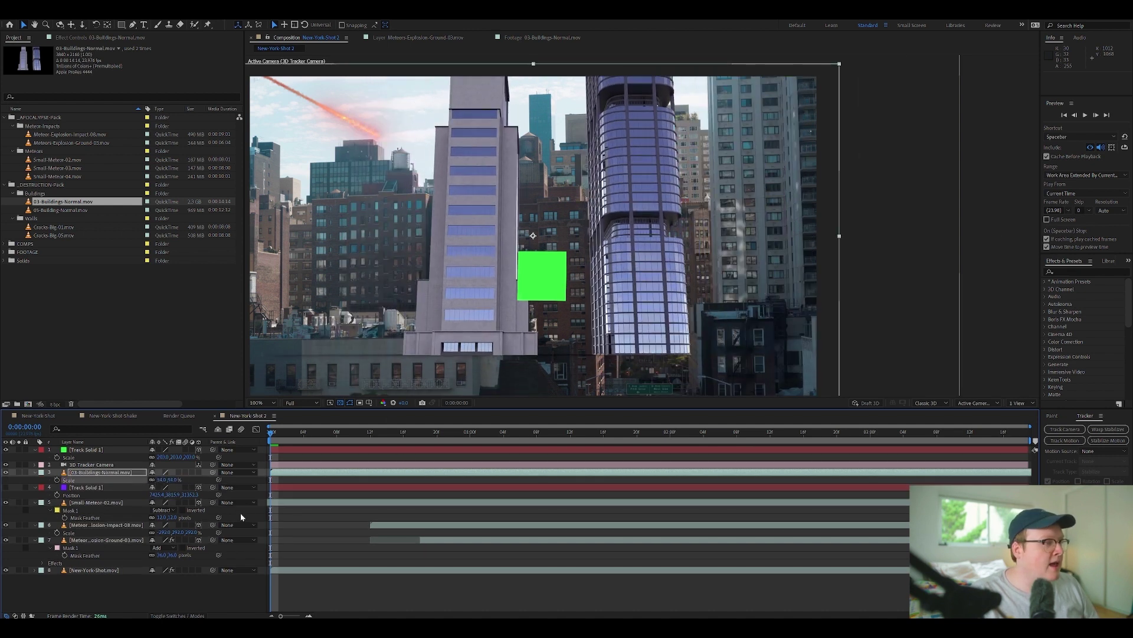
{"action": "left_click", "coordinate": [199, 472]}
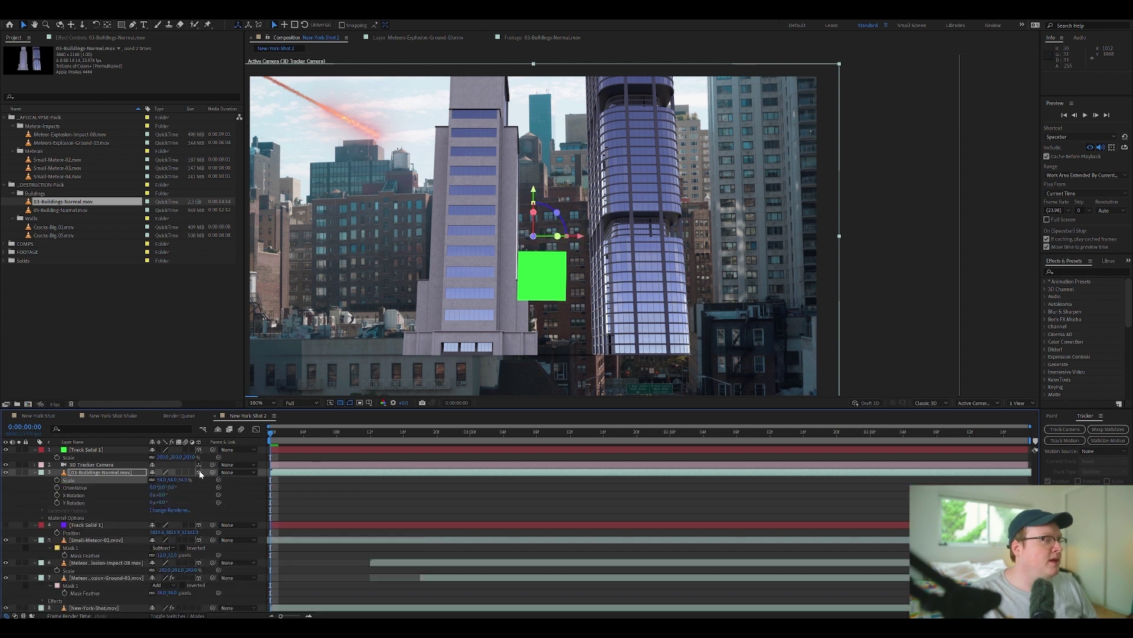
{"action": "left_click", "coordinate": [129, 450]}
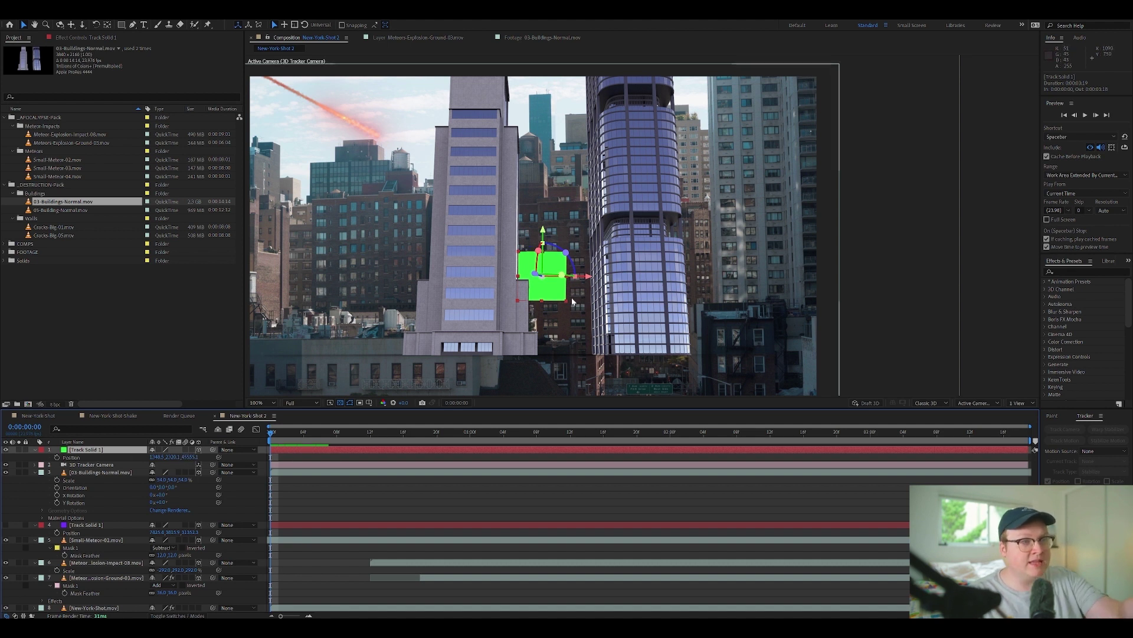
{"action": "left_click", "coordinate": [6, 473]}
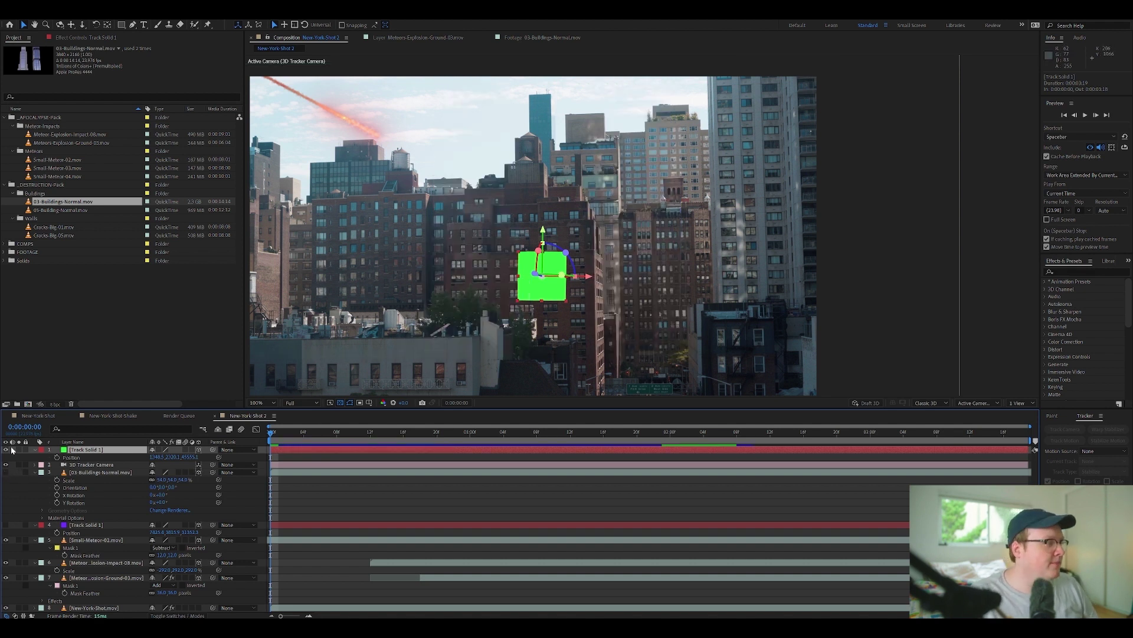
Give the buildings layer Track Solid 1's Z position and push it further back in depth
{"action": "left_click", "coordinate": [6, 472]}
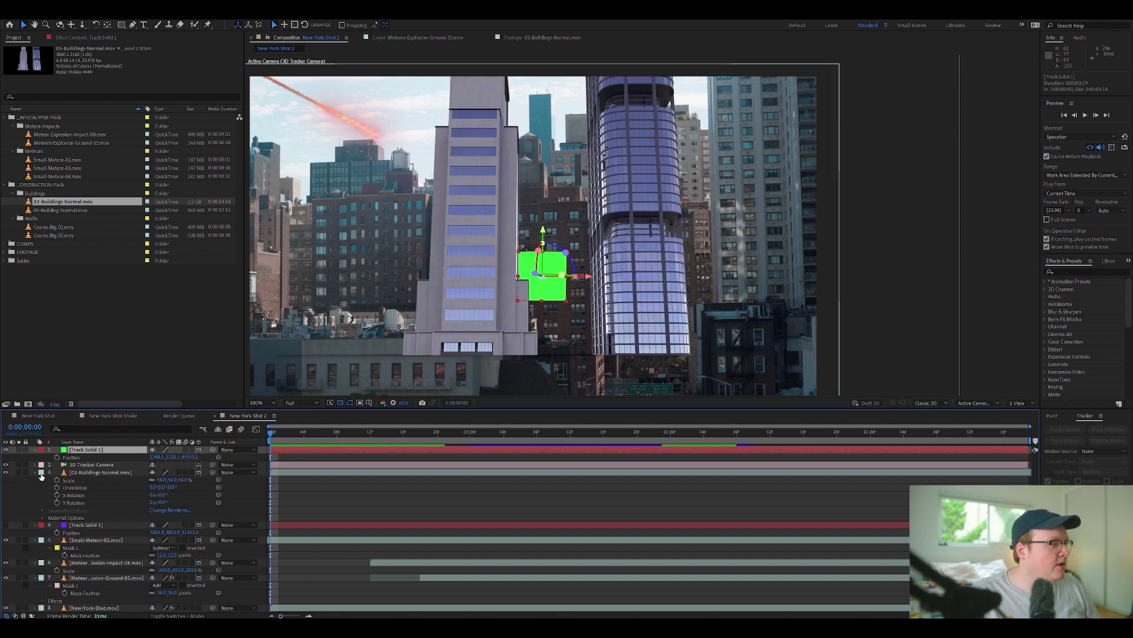
{"action": "left_click", "coordinate": [194, 457]}
{"action": "left_click", "coordinate": [118, 472]}
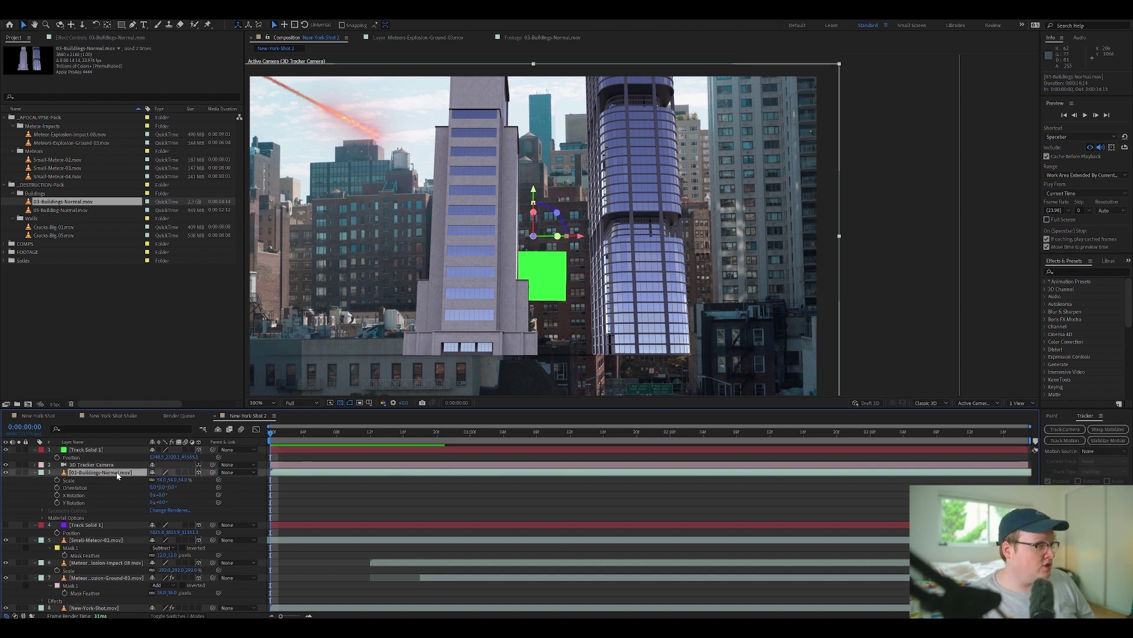
{"action": "key", "text": "p"}
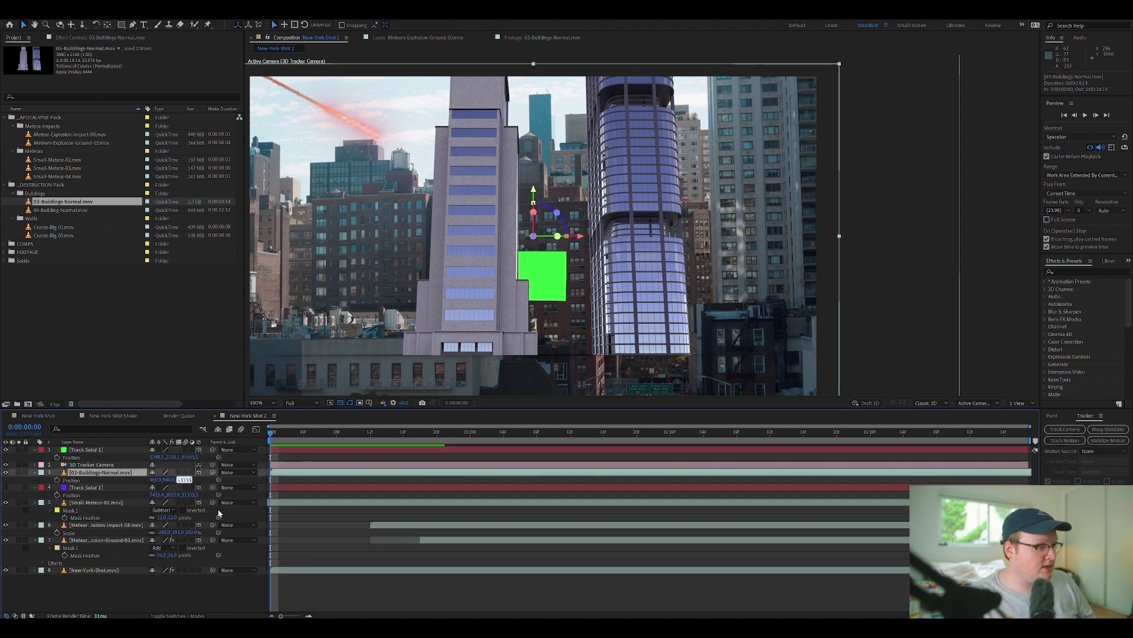
{"action": "type", "text": "45555.1"}
{"action": "left_click", "coordinate": [228, 586]}
{"action": "left_click", "coordinate": [513, 229]}
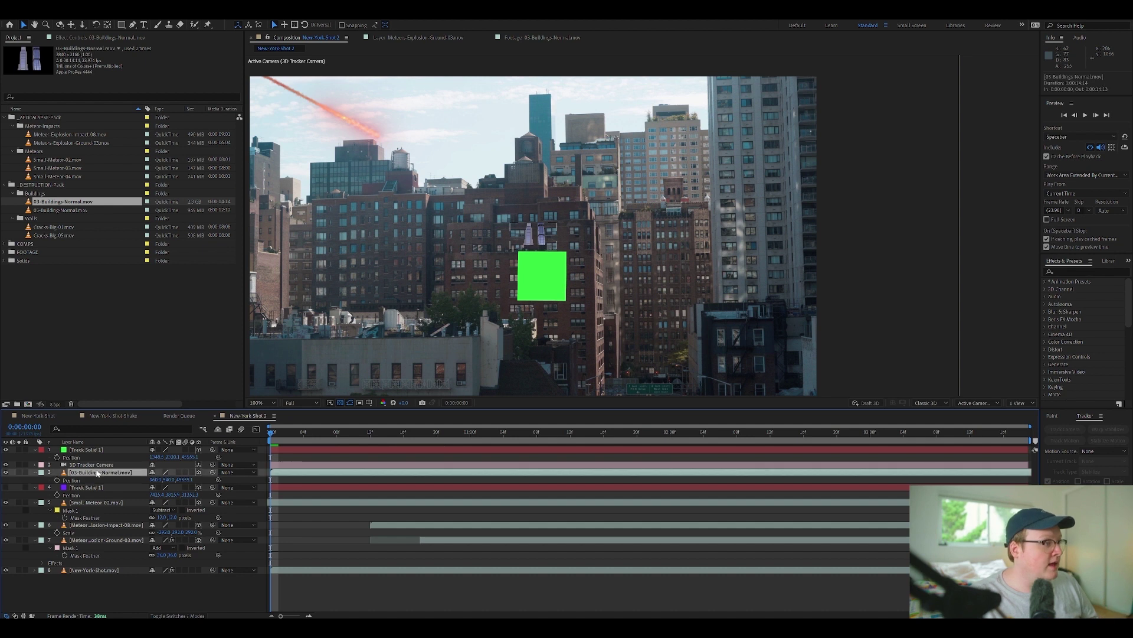
{"action": "left_click_drag", "start_coordinate": [534, 239], "coordinate": [575, 225]}
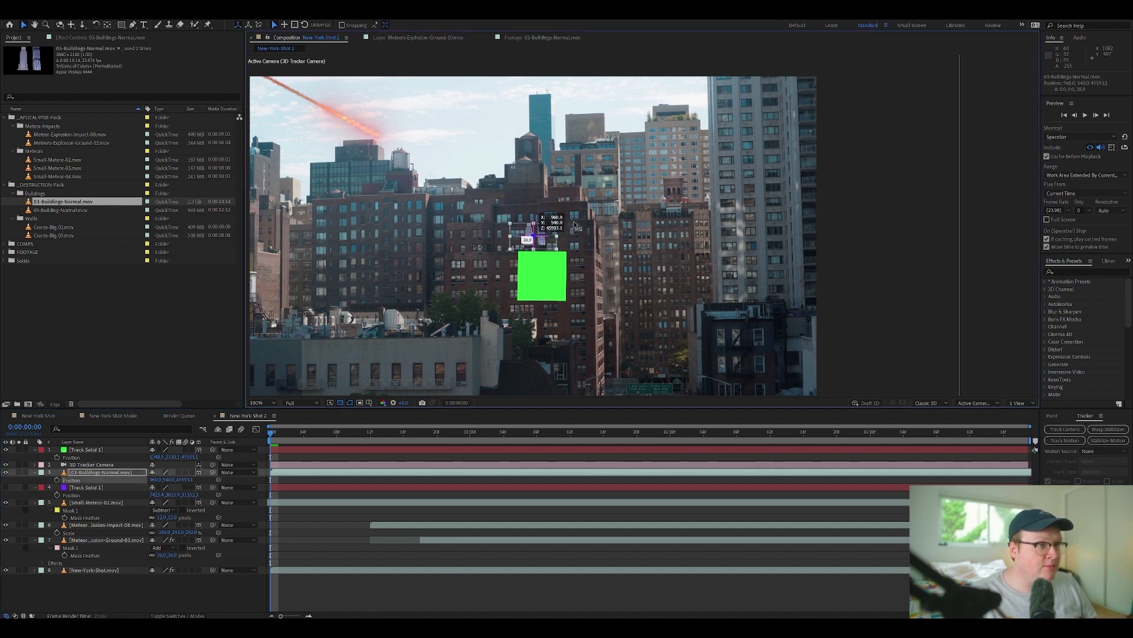
{"action": "left_click_drag", "start_coordinate": [687, 179], "coordinate": [632, 218]}
Scale the buildings layer up to fill the skyline and preview the shot
{"action": "key", "text": "s"}
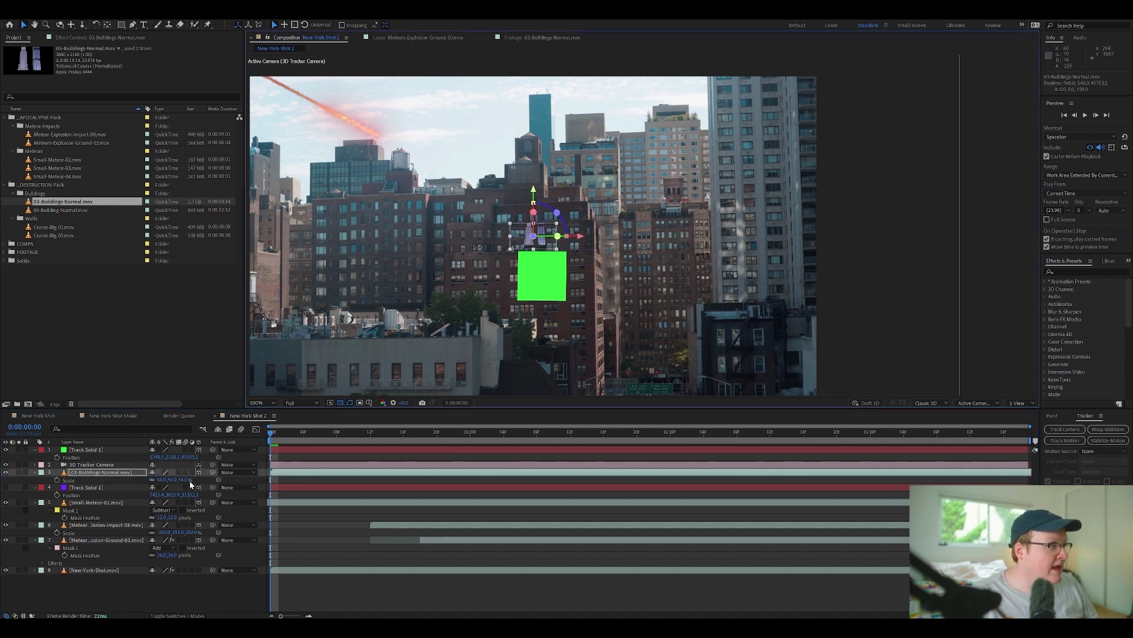
{"action": "left_click_drag", "start_coordinate": [186, 479], "coordinate": [447, 418]}
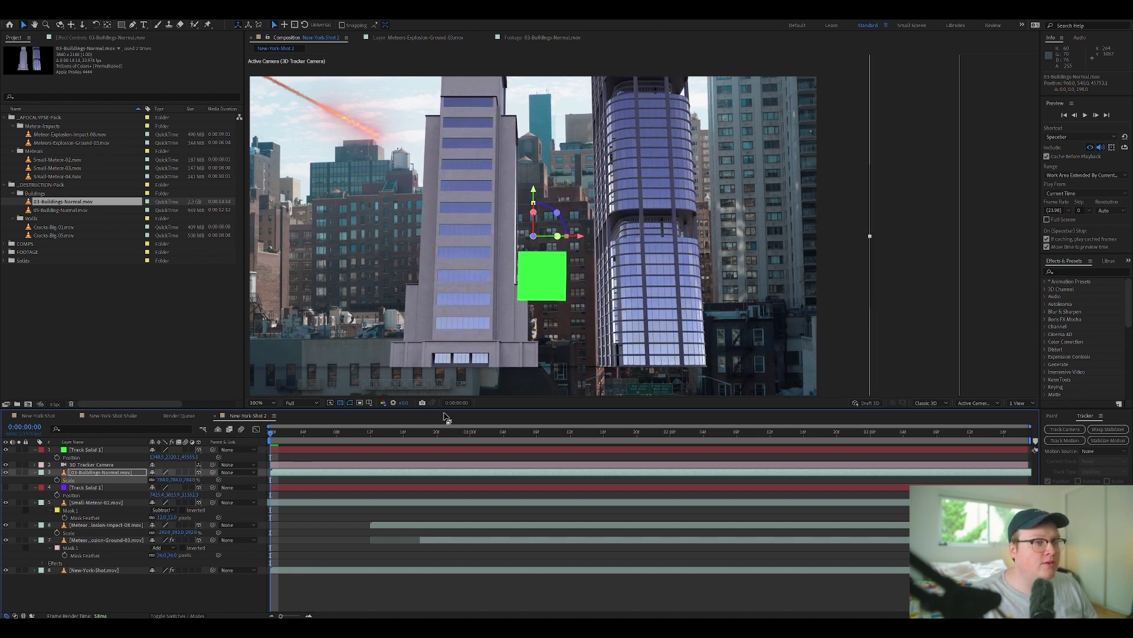
{"action": "key", "text": "space"}
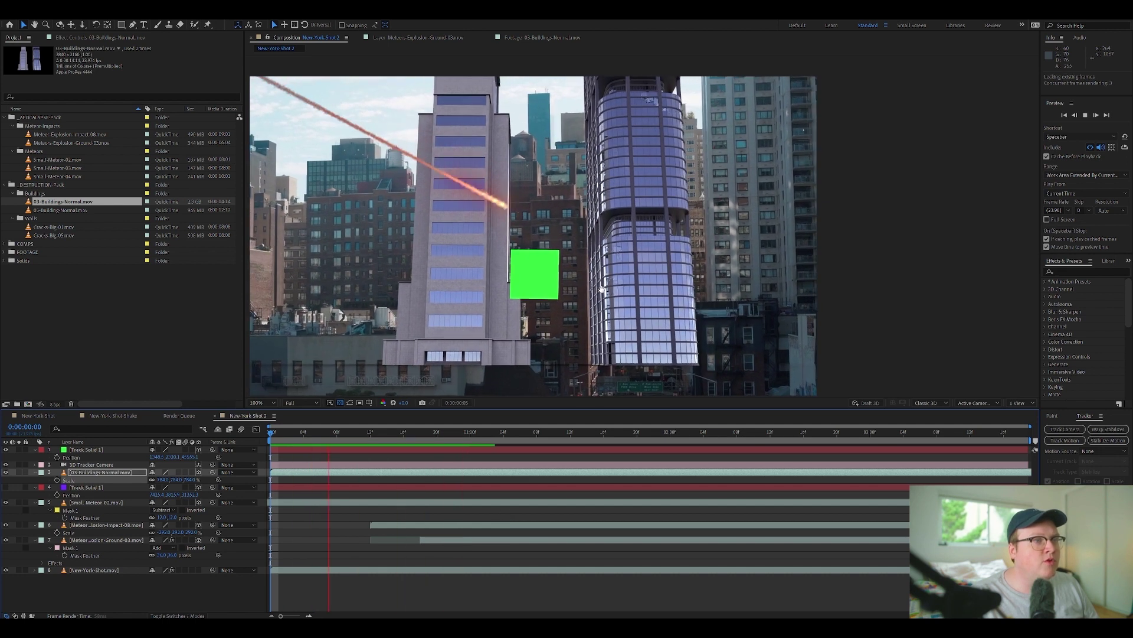
{"action": "key", "text": "space"}
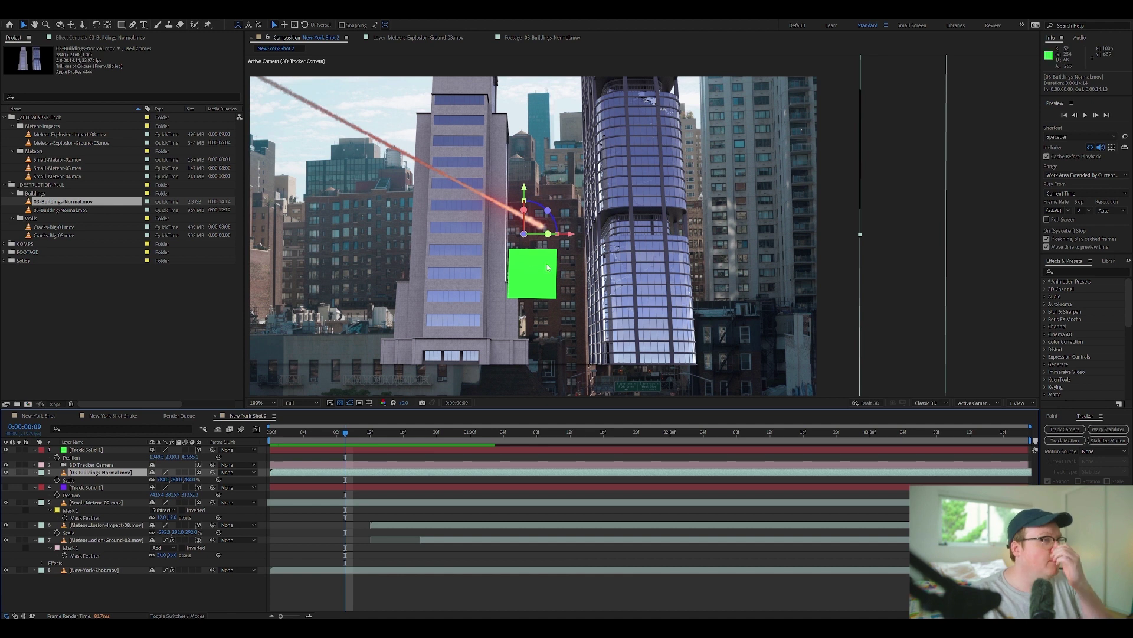
{"action": "mouse_move", "coordinate": [525, 236]}
{"action": "left_mouse_down"}
{"action": "mouse_move", "coordinate": [506, 228]}
{"action": "mouse_move", "coordinate": [516, 233]}
{"action": "left_mouse_up"}
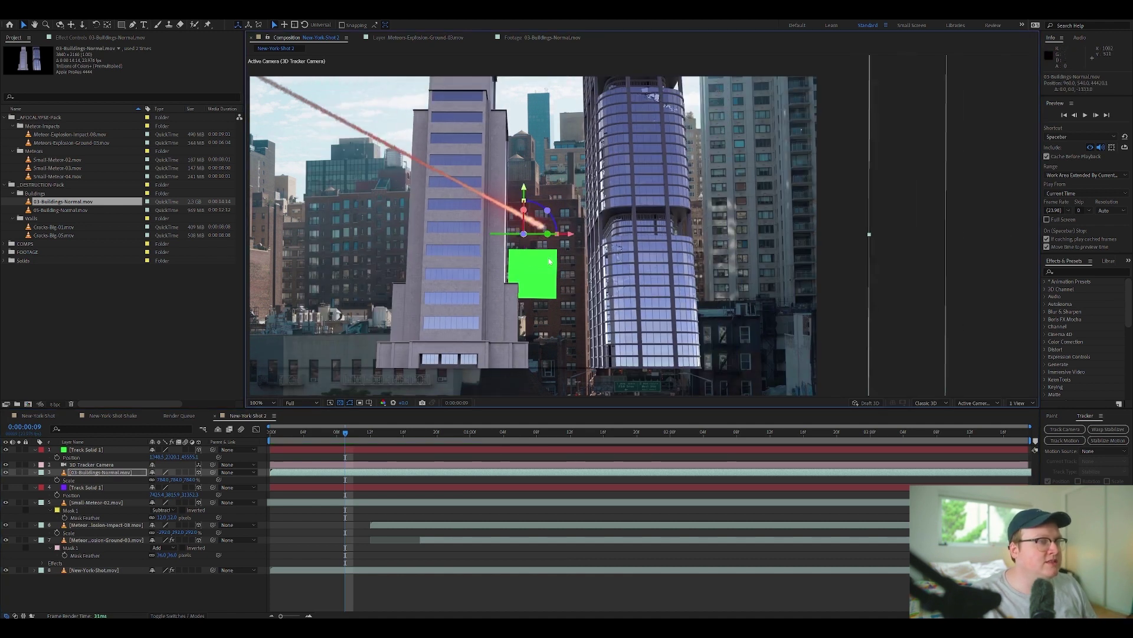
{"action": "key", "text": "ctrl+z"}
Create Track Null 1 from New-York-Shot's camera-tracker points on the brick building, then zoom in on it
{"action": "left_click", "coordinate": [119, 568]}
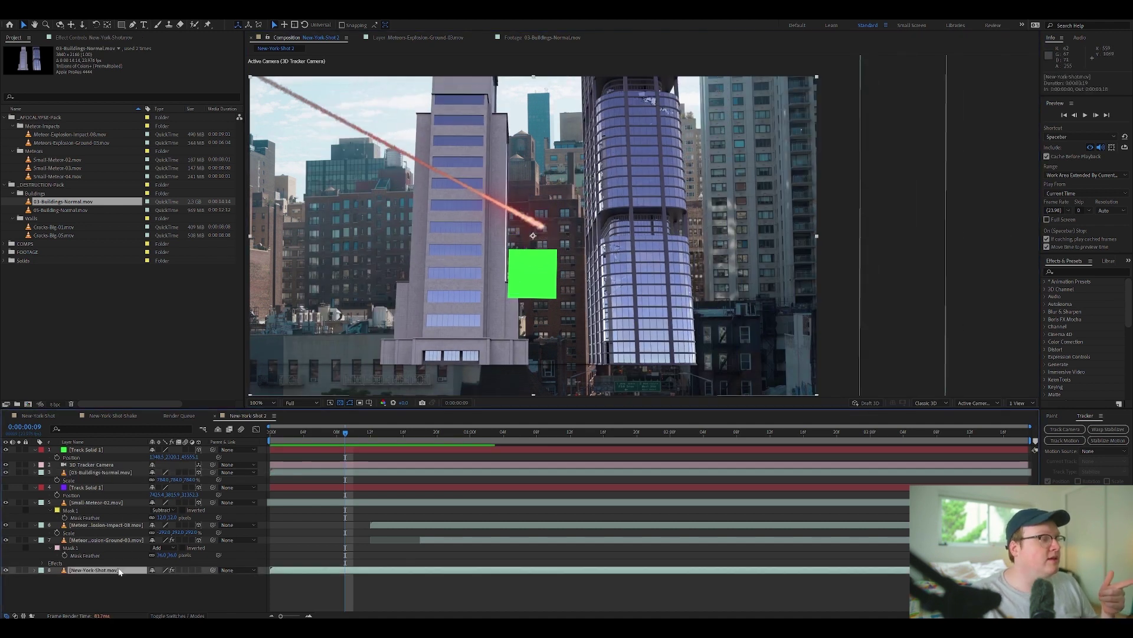
{"action": "left_click", "coordinate": [126, 38]}
{"action": "left_click", "coordinate": [39, 56]}
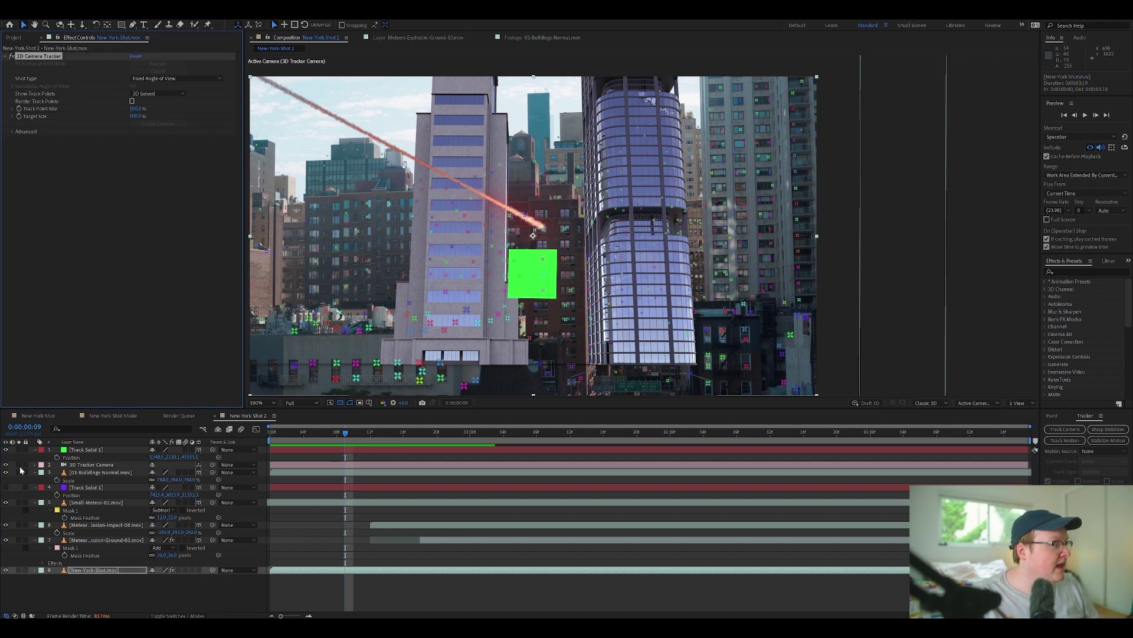
{"action": "left_click", "coordinate": [18, 570]}
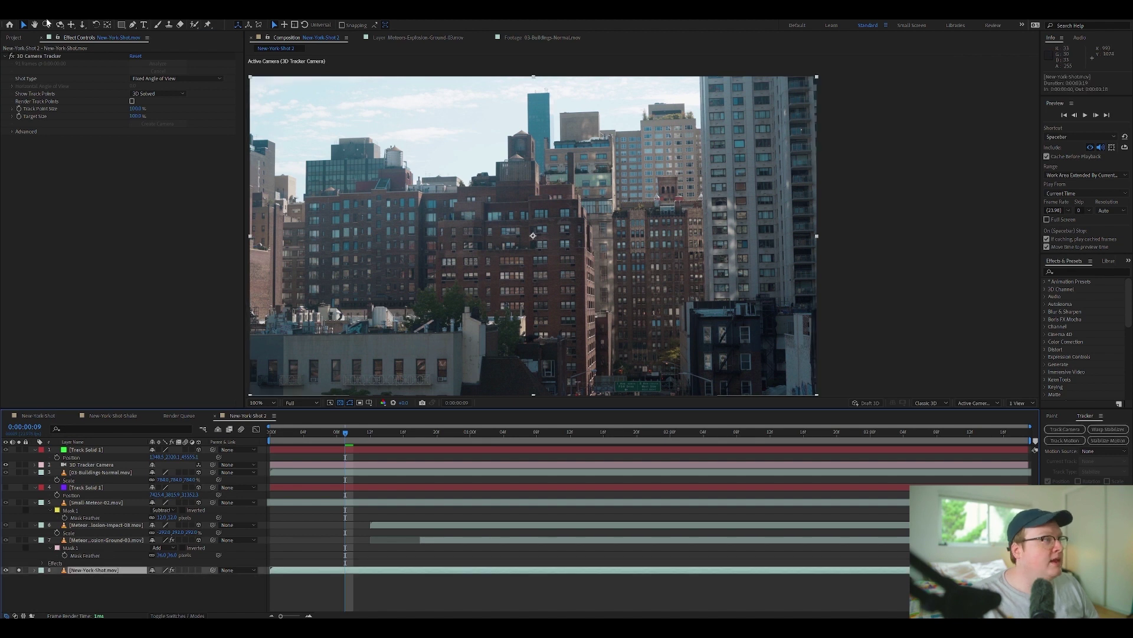
{"action": "left_click", "coordinate": [39, 56]}
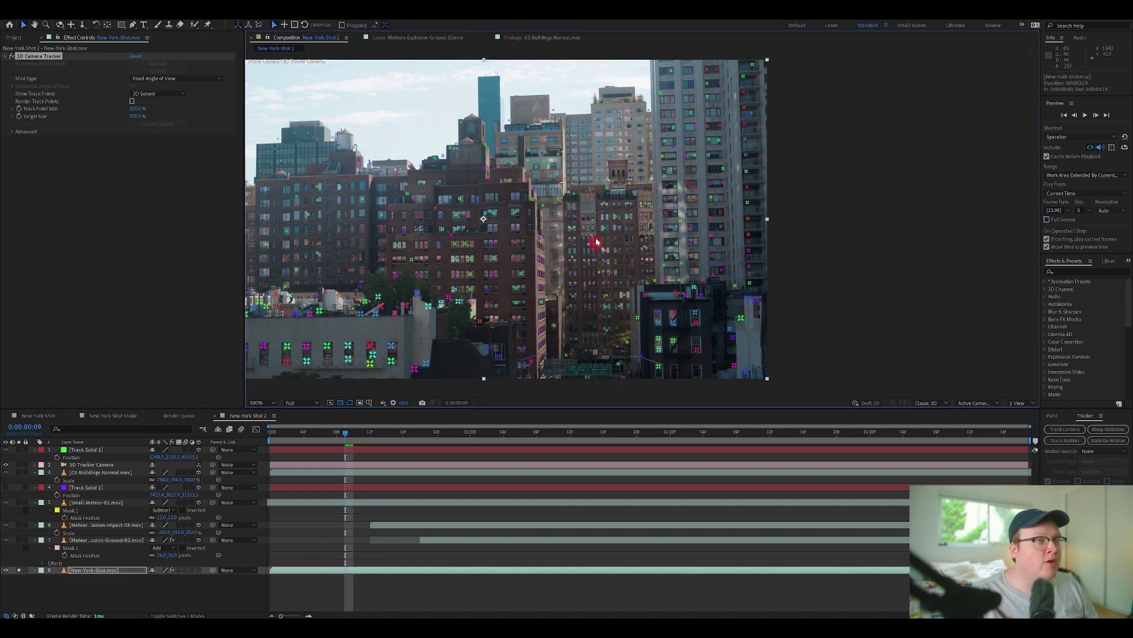
{"action": "right_click", "coordinate": [583, 247]}
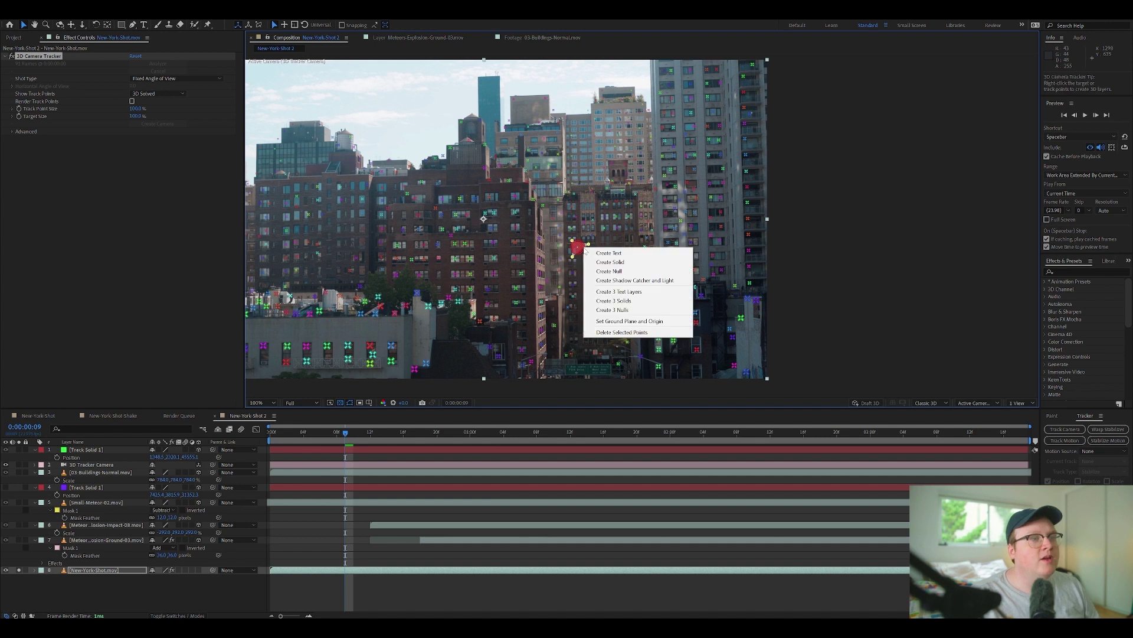
{"action": "left_click", "coordinate": [629, 273]}
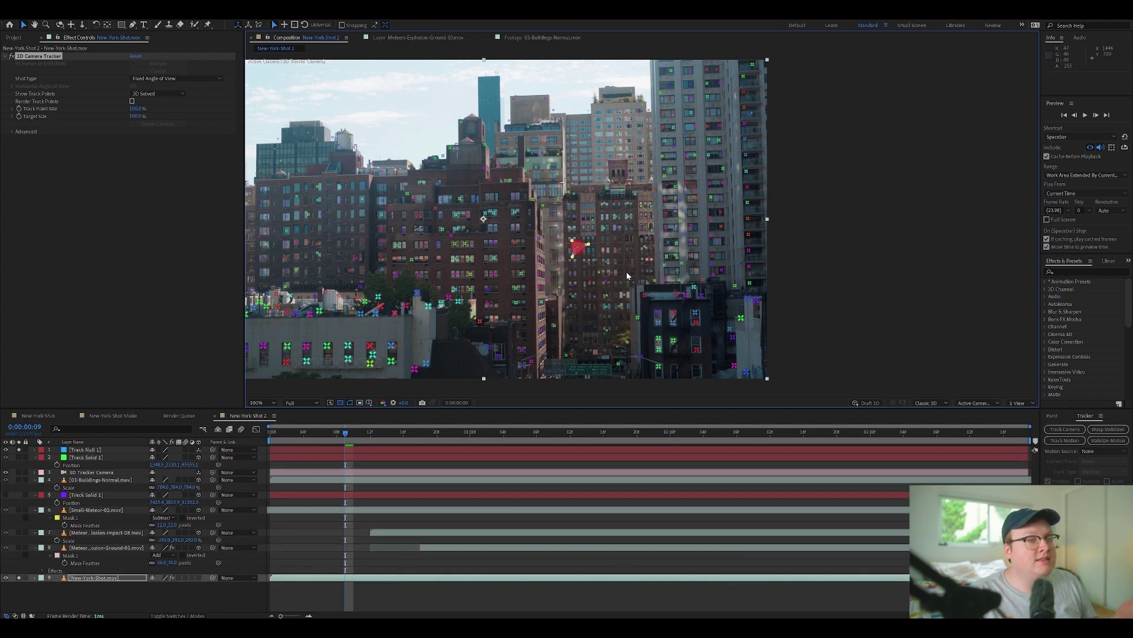
{"action": "left_click", "coordinate": [178, 596]}
{"action": "left_click", "coordinate": [84, 449]}
{"action": "key", "text": "period"}
{"action": "key", "text": "period"}
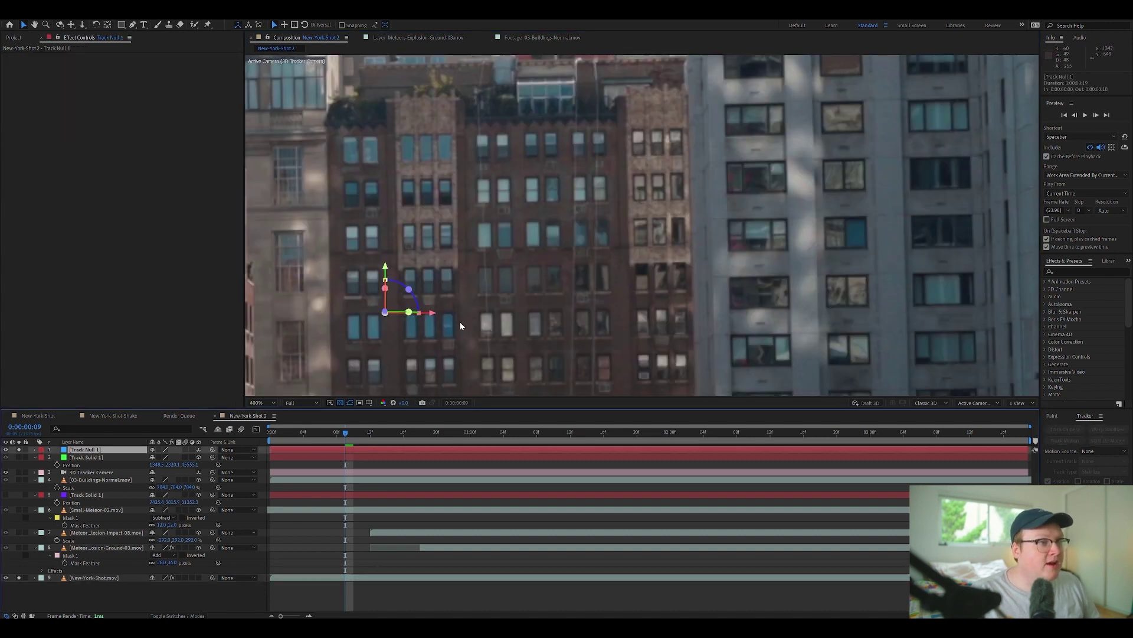
{"action": "key", "text": "period"}
{"action": "key", "text": "period"}
{"action": "left_click_drag", "start_coordinate": [472, 294], "coordinate": [556, 264]}
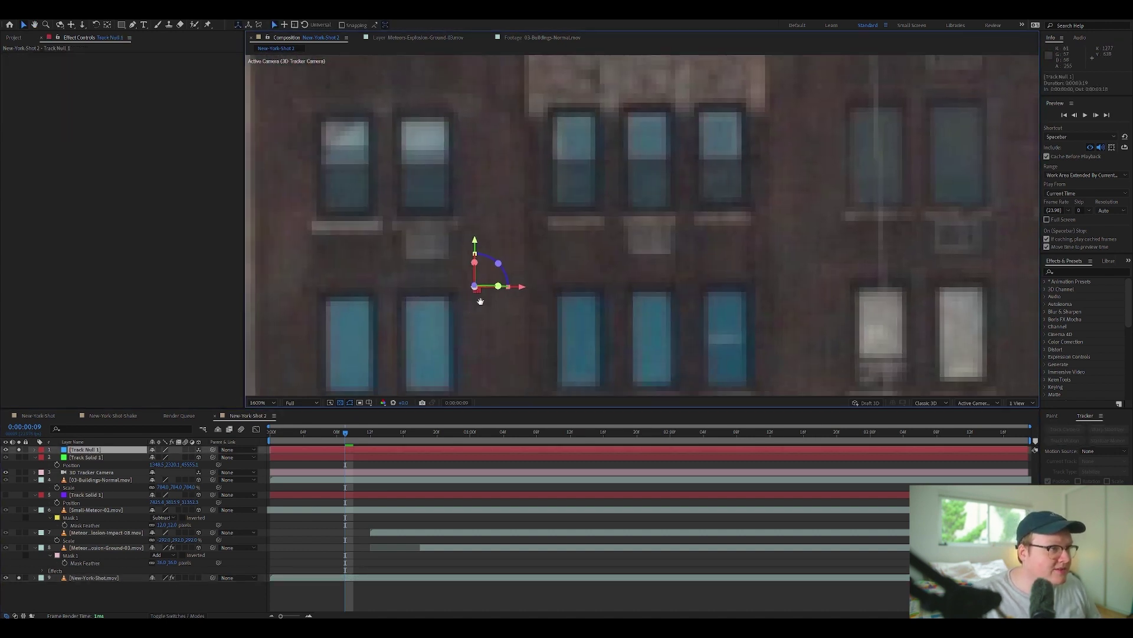
{"action": "left_click_drag", "start_coordinate": [481, 301], "coordinate": [639, 233]}
{"action": "key", "text": "comma"}
{"action": "key", "text": "comma"}
{"action": "key", "text": "comma"}
{"action": "key", "text": "comma"}
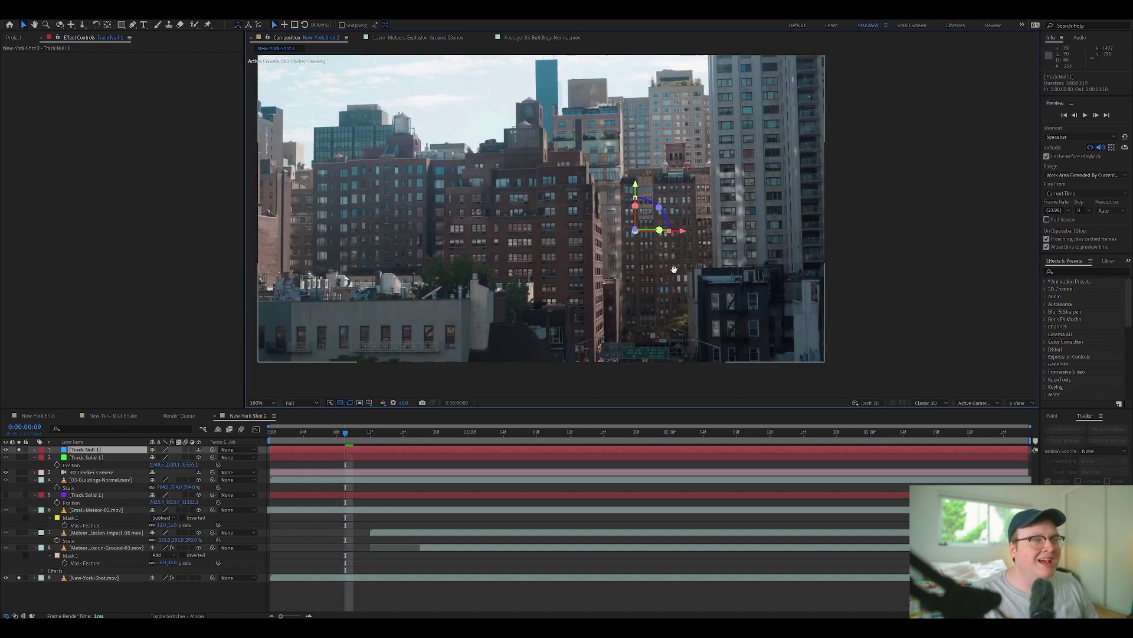
{"action": "key", "text": "p"}
{"action": "left_click", "coordinate": [193, 456]}
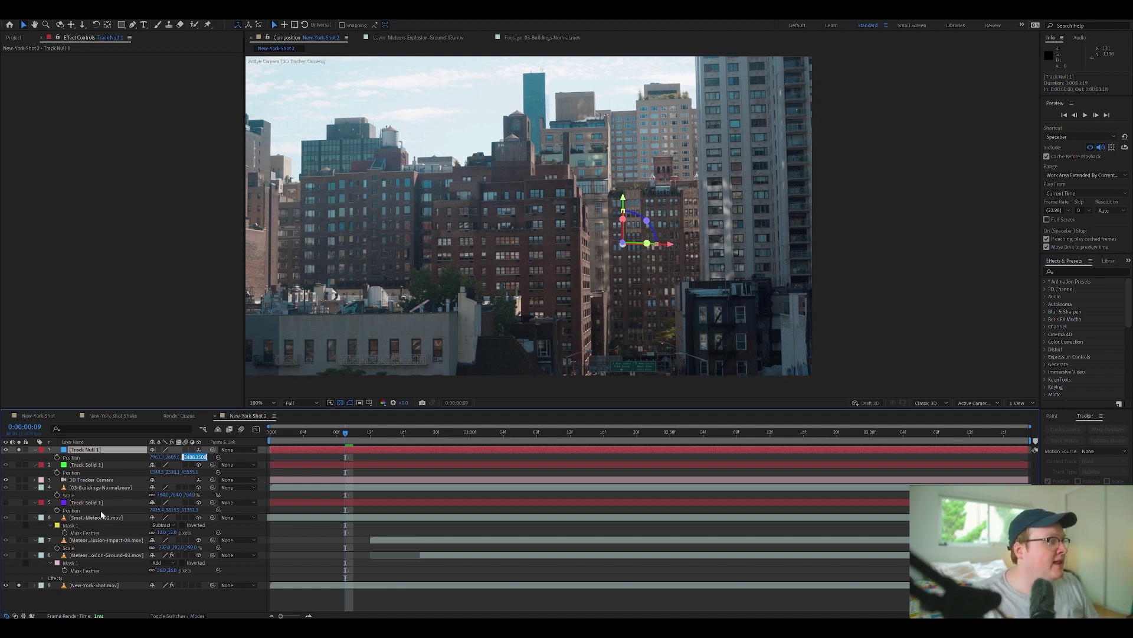
{"action": "left_click", "coordinate": [103, 486]}
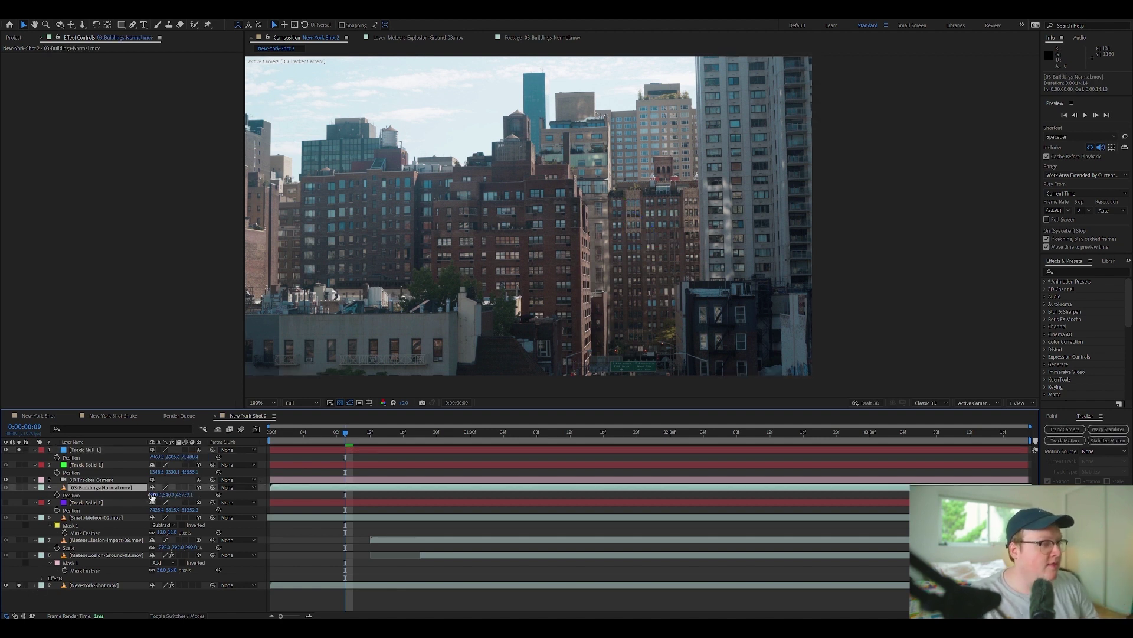
{"action": "left_click", "coordinate": [188, 494]}
{"action": "type", "text": "7348.4"}
{"action": "key", "text": "Return"}
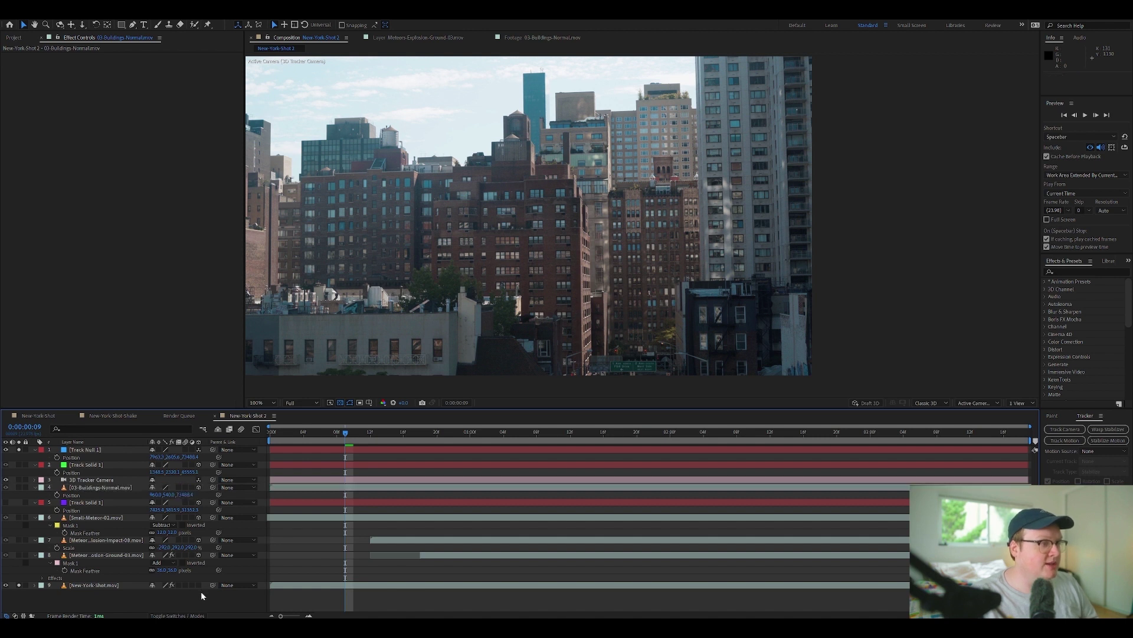
Solo the 03-Buildings-Normal layer over the plate, preview its animation to frame 20, and select it
{"action": "left_click", "coordinate": [19, 487]}
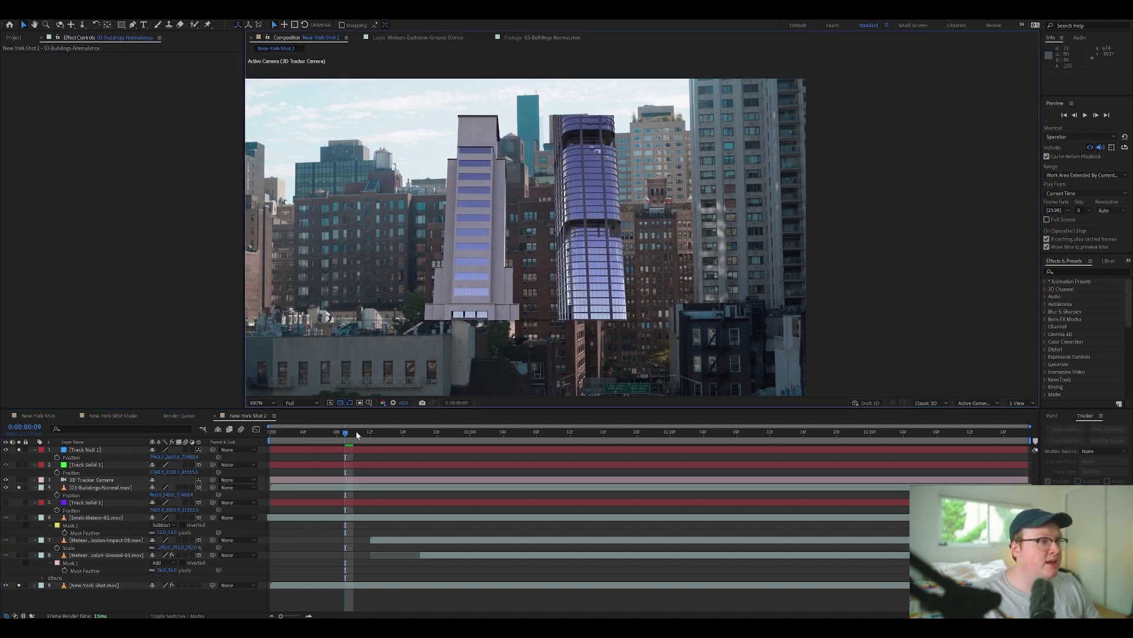
{"action": "mouse_move", "coordinate": [356, 431]}
{"action": "left_mouse_down"}
{"action": "mouse_move", "coordinate": [591, 431]}
{"action": "mouse_move", "coordinate": [377, 434]}
{"action": "left_mouse_up"}
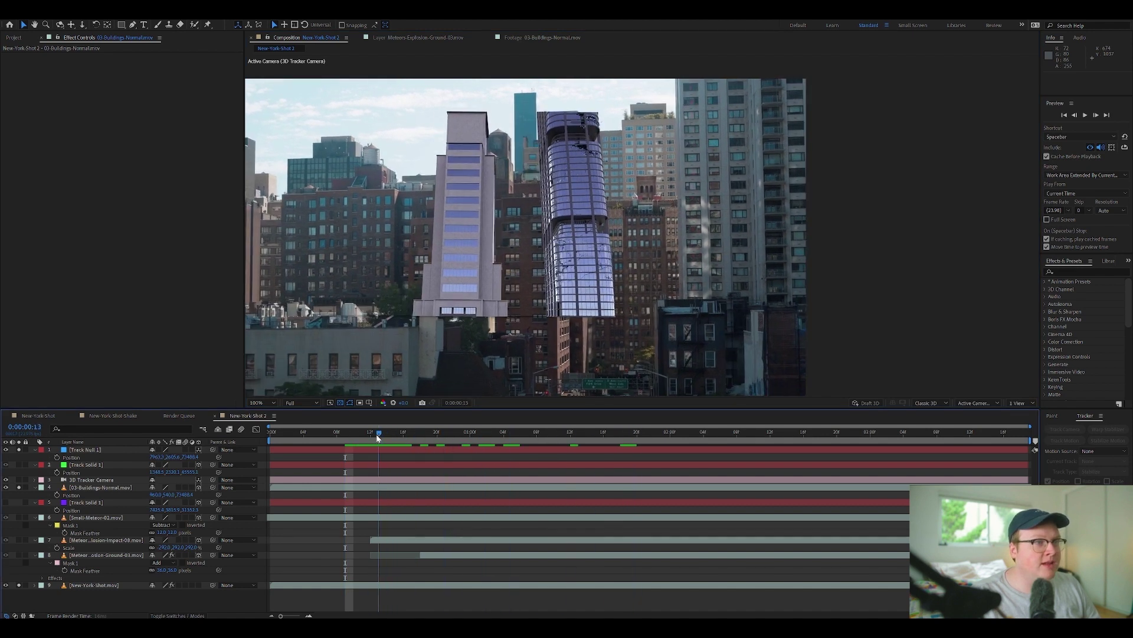
{"action": "key", "text": "space"}
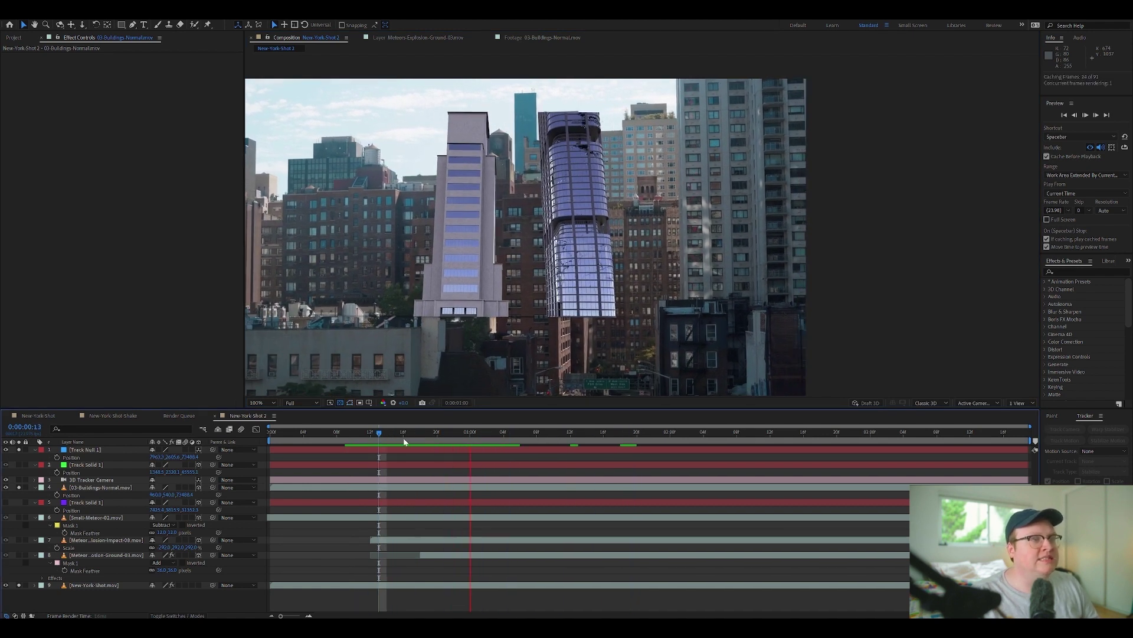
{"action": "left_click", "coordinate": [436, 433]}
{"action": "left_click", "coordinate": [99, 487]}
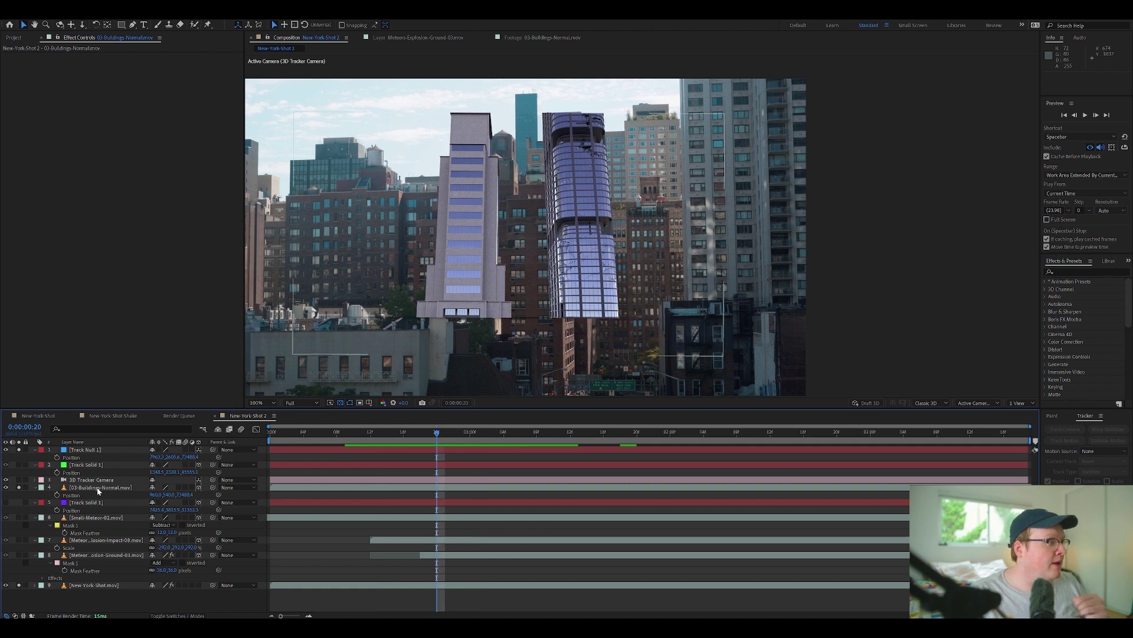
{"action": "left_click", "coordinate": [103, 490]}
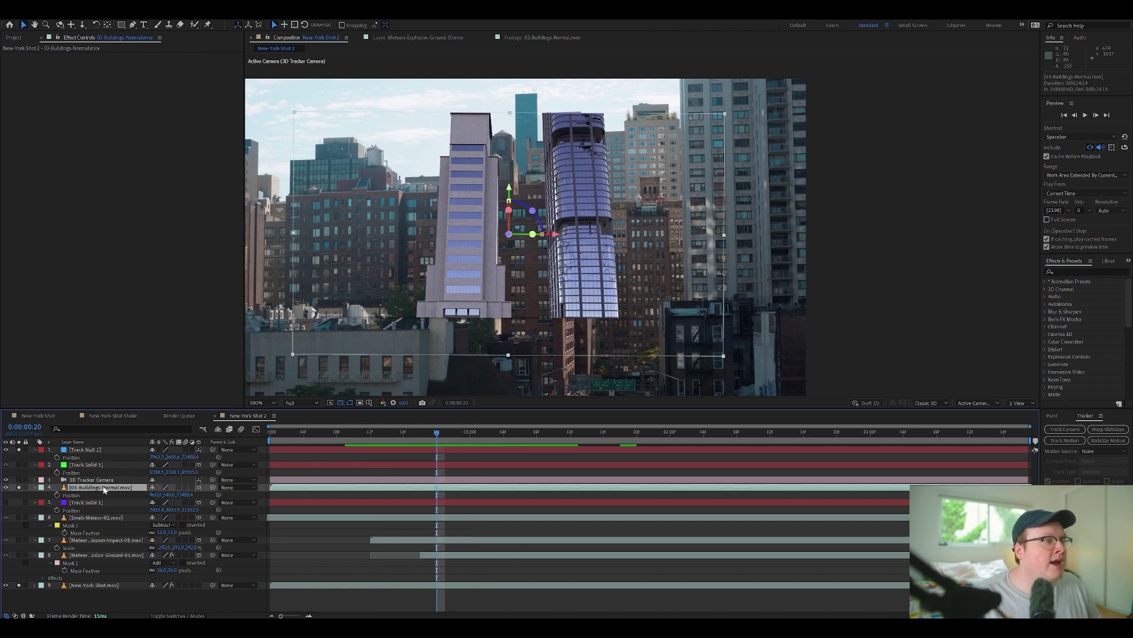
{"action": "right_click", "coordinate": [104, 489]}
Flip the buildings layer horizontally, enlarge it, and move it into place over the city
{"action": "mouse_move", "coordinate": [147, 281]}
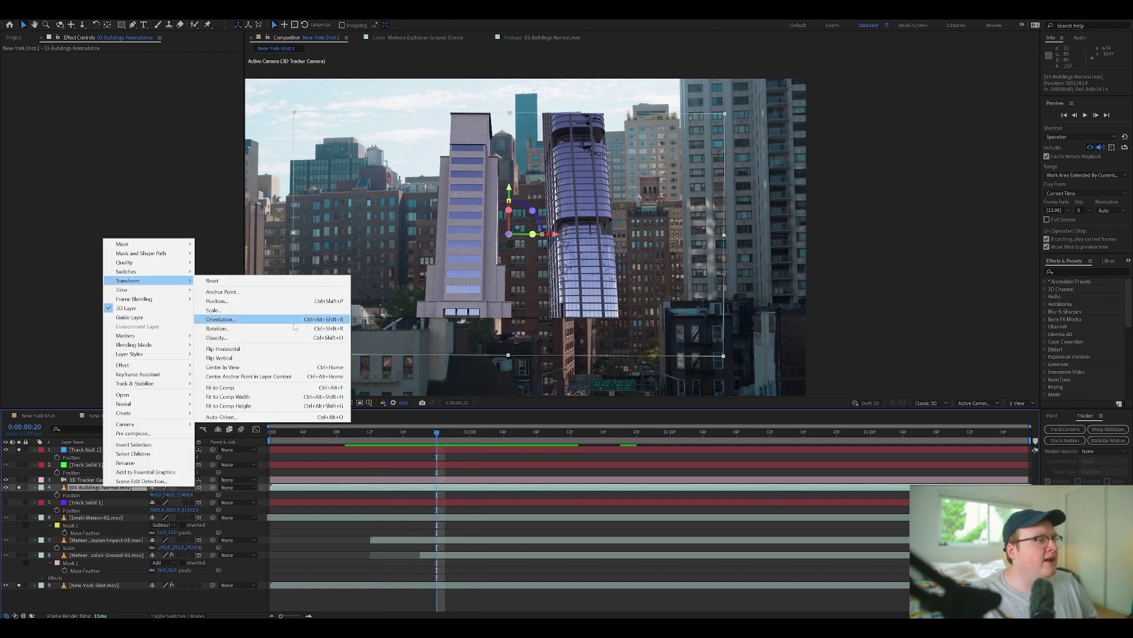
{"action": "left_click", "coordinate": [297, 347]}
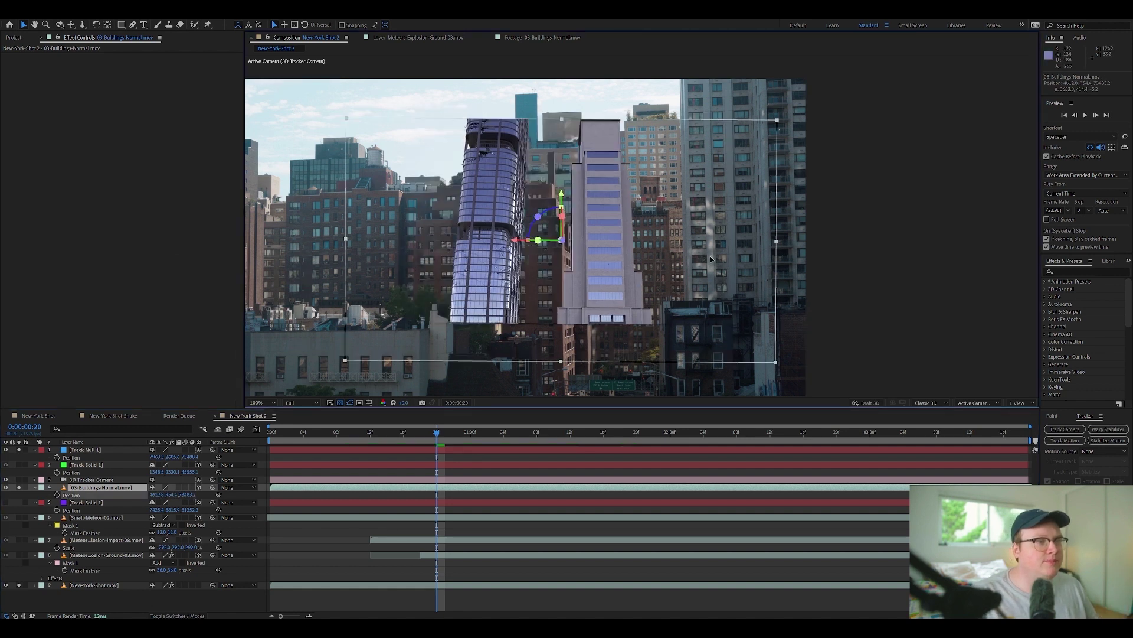
{"action": "left_click_drag", "start_coordinate": [711, 256], "coordinate": [791, 271]}
{"action": "key", "text": "s"}
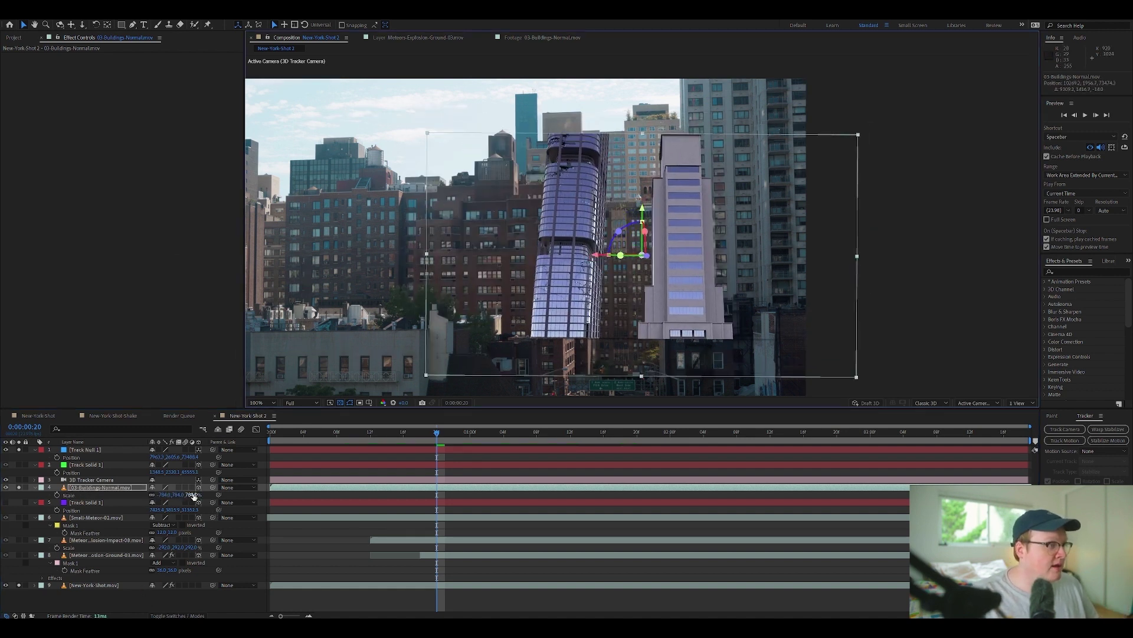
{"action": "left_click_drag", "start_coordinate": [189, 495], "coordinate": [659, 341]}
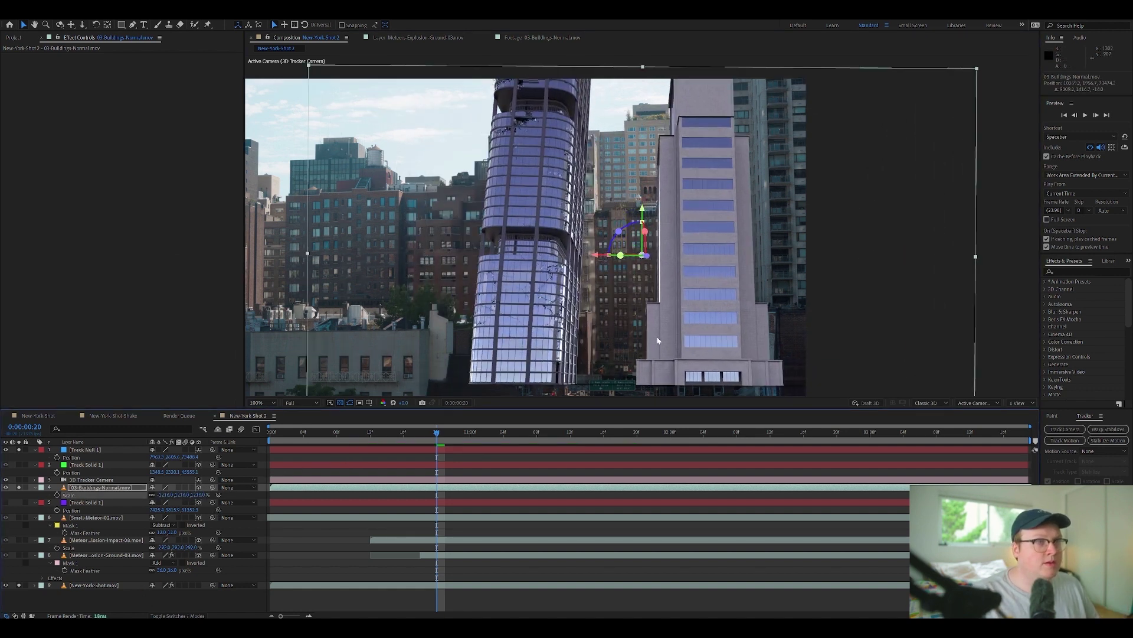
{"action": "left_click_drag", "start_coordinate": [733, 289], "coordinate": [718, 269]}
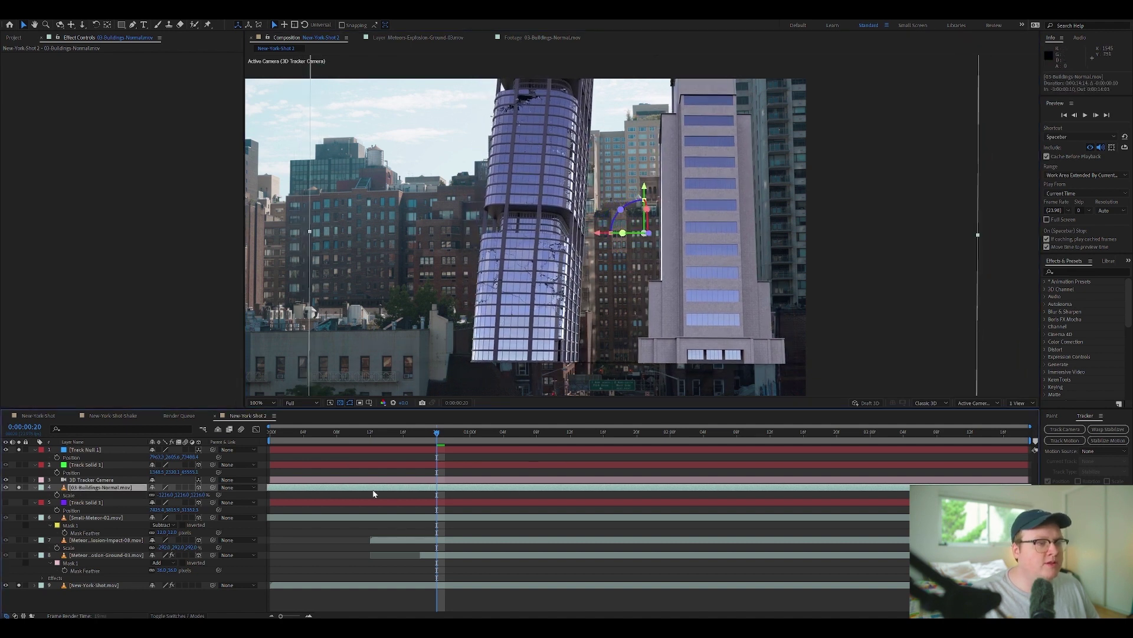
Slide the layer's In point to a more collapsed frame, then enlarge and reposition the tower further
{"action": "left_click_drag", "start_coordinate": [569, 494], "coordinate": [495, 495]}
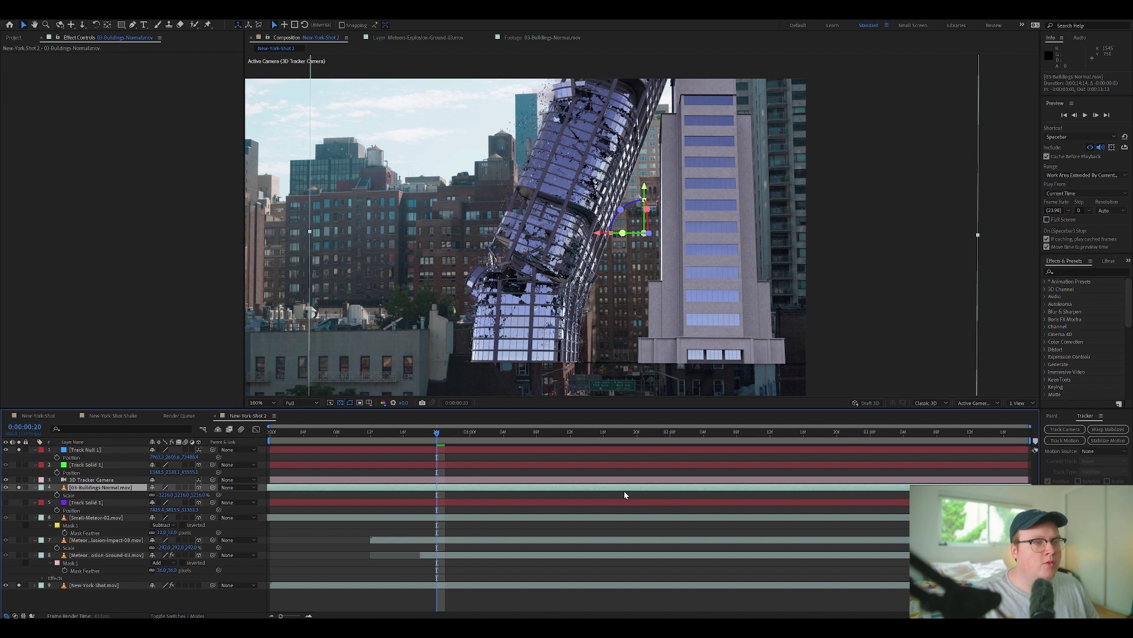
{"action": "left_click_drag", "start_coordinate": [684, 305], "coordinate": [722, 313]}
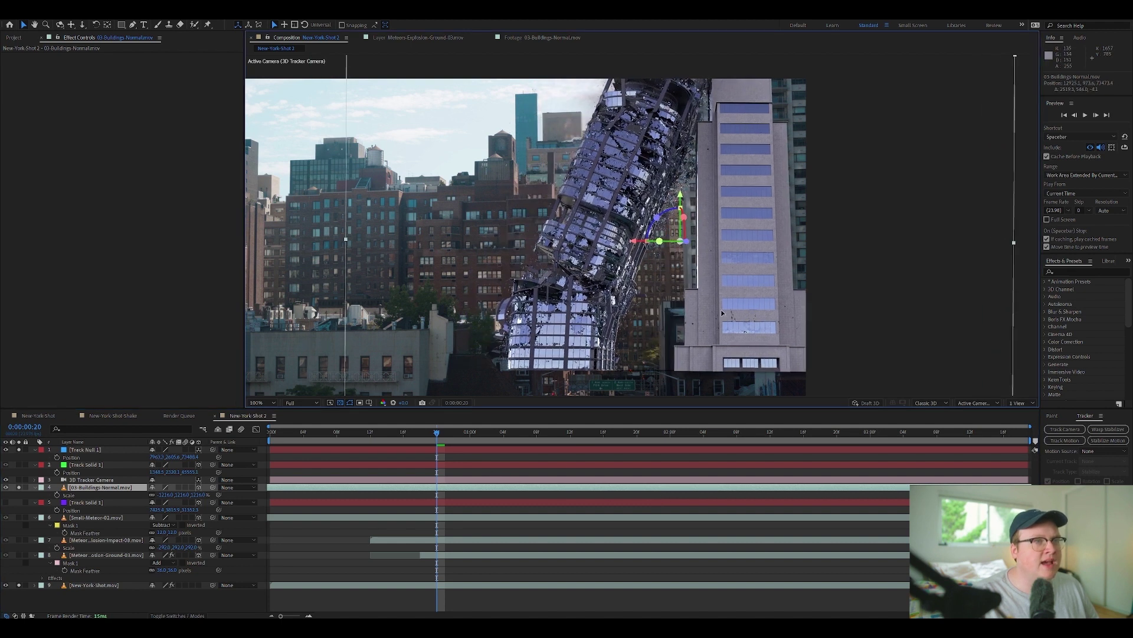
{"action": "key", "text": "p"}
{"action": "left_click", "coordinate": [157, 503]}
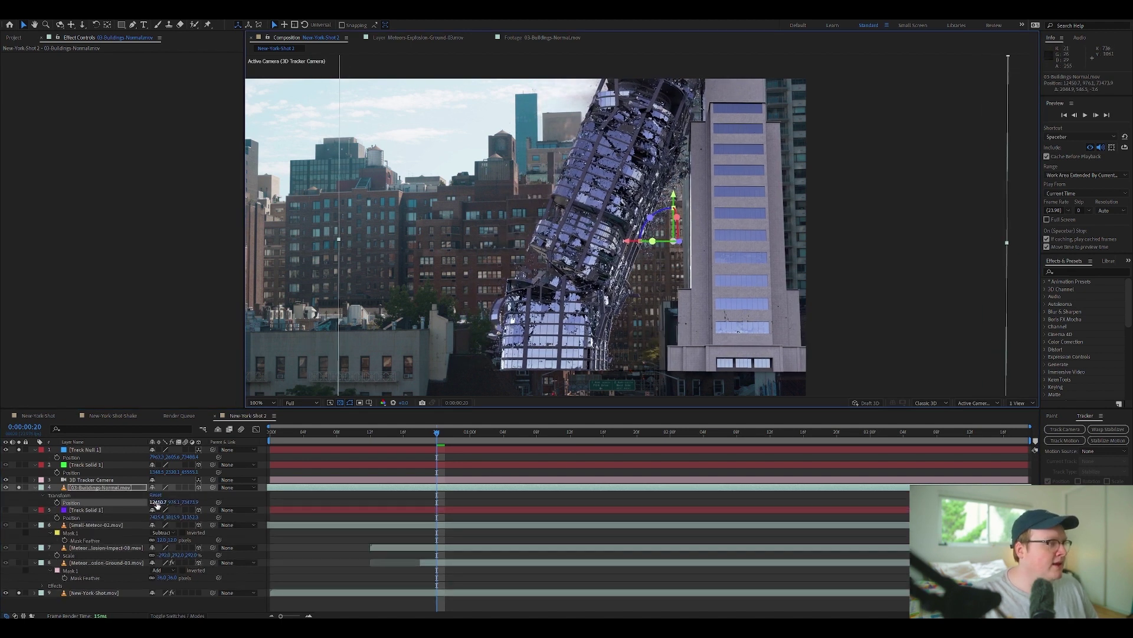
{"action": "key", "text": "s"}
{"action": "left_click_drag", "start_coordinate": [167, 495], "coordinate": [111, 495]}
{"action": "left_click_drag", "start_coordinate": [738, 330], "coordinate": [726, 351]}
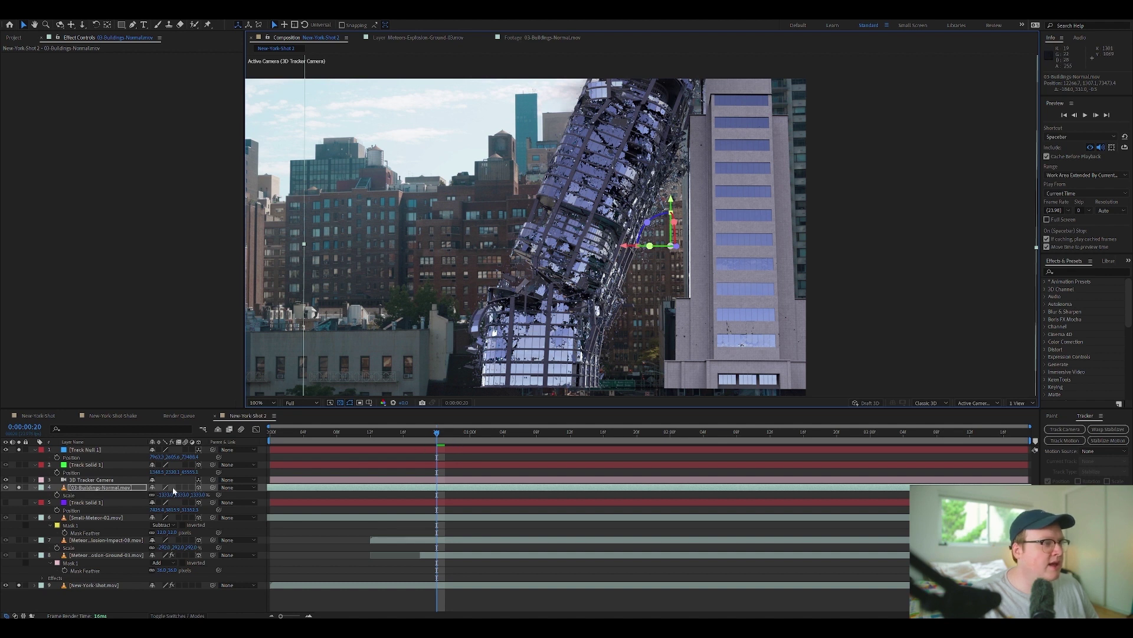
Preview the tower's collapse from the start of the composition
{"action": "key", "text": "space"}
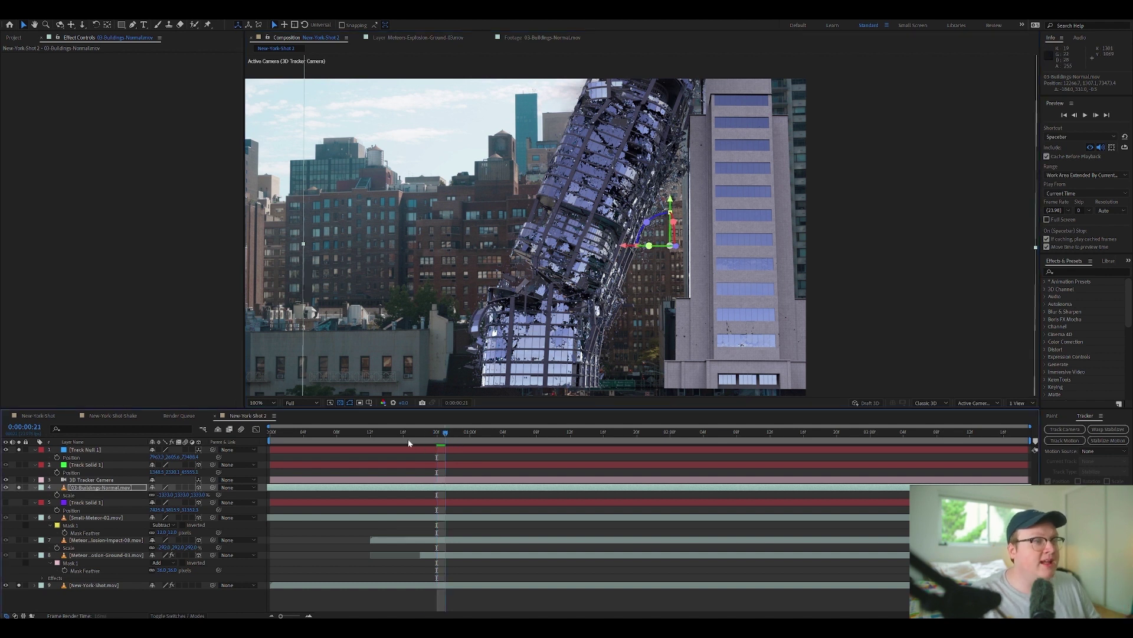
{"action": "key", "text": "space"}
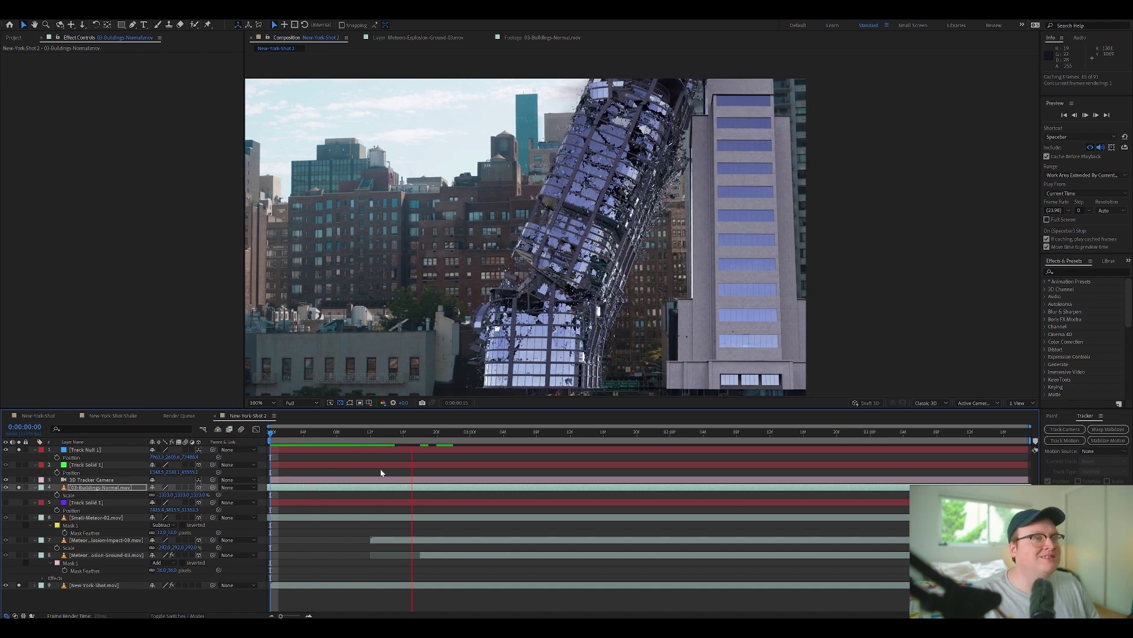
{"action": "key", "text": "space"}
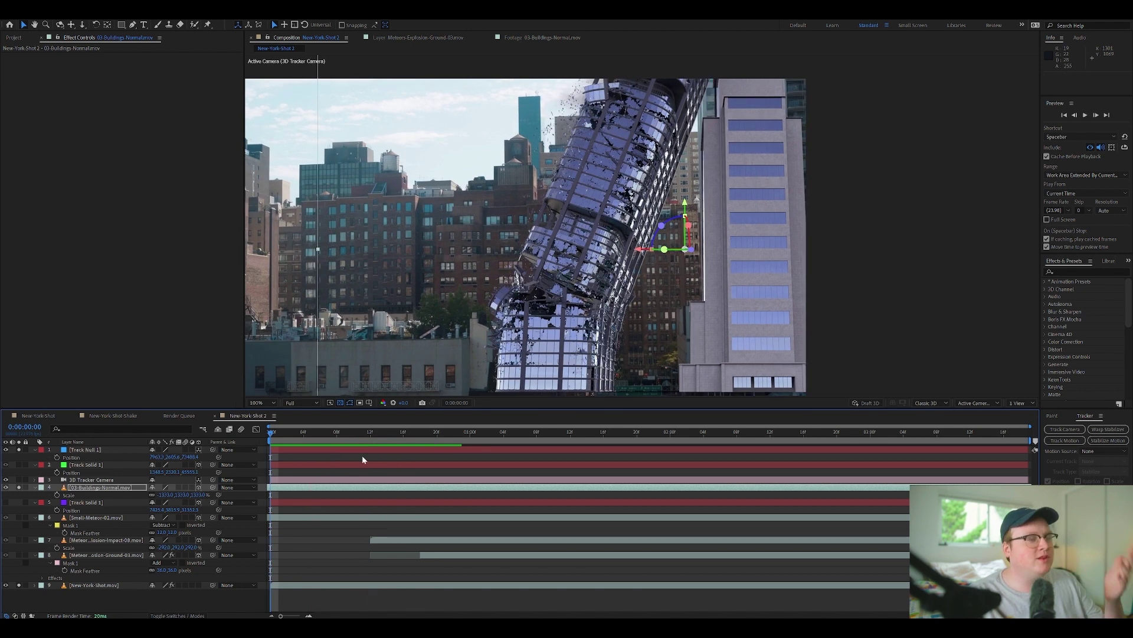
{"action": "left_click", "coordinate": [87, 465]}
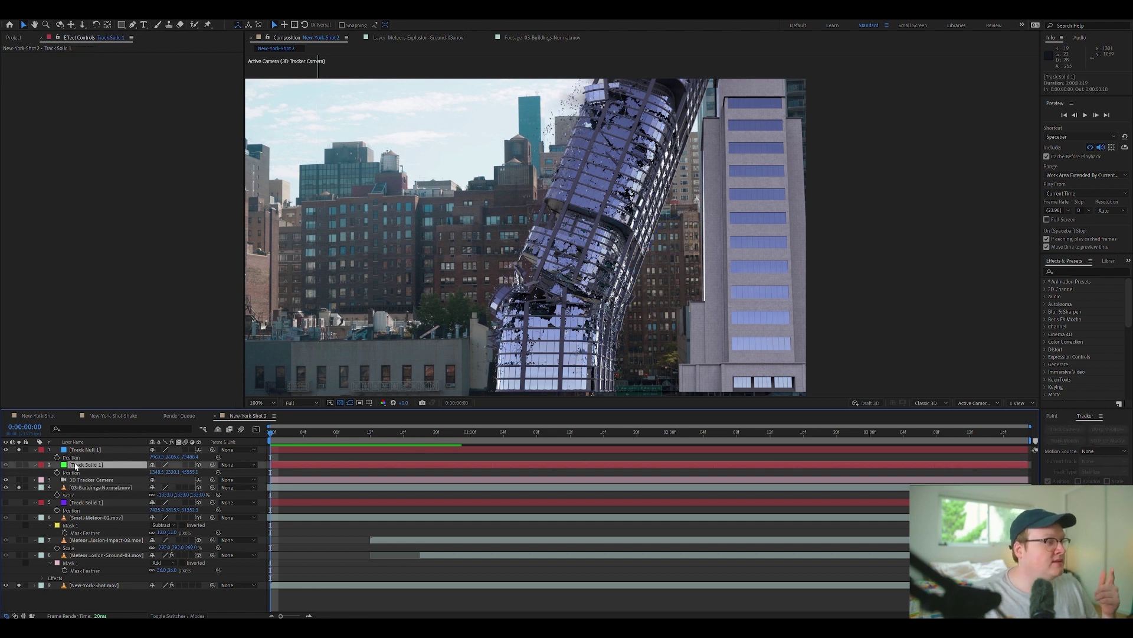
Show and solo Track Solid 1, then preview how it sticks to the footage
{"action": "left_click", "coordinate": [18, 466]}
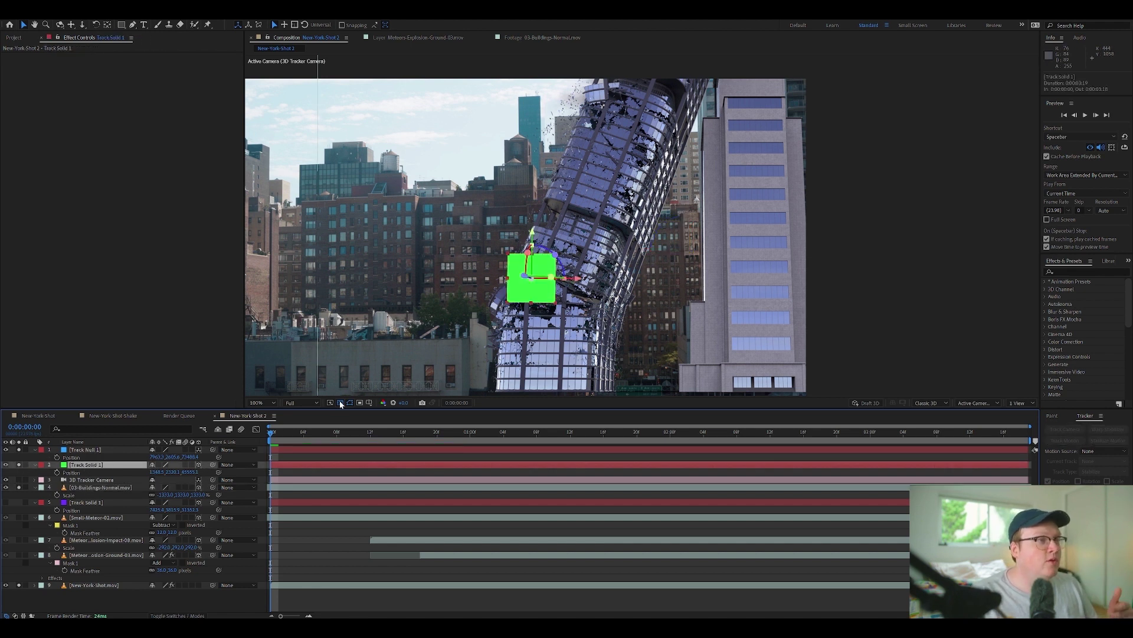
{"action": "left_click", "coordinate": [18, 487]}
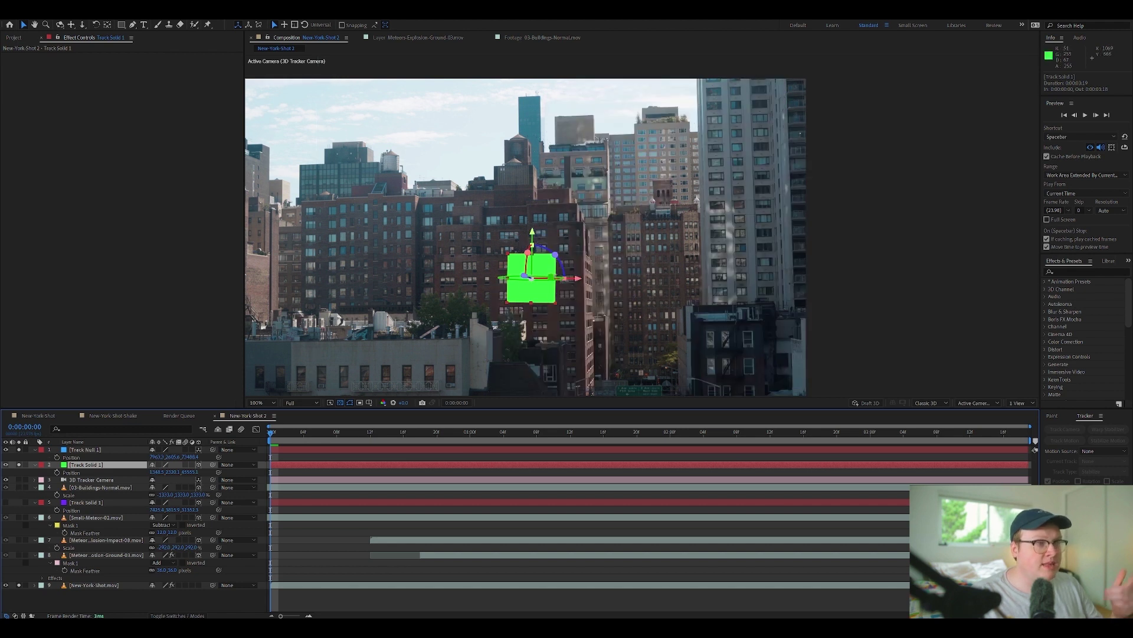
{"action": "key", "text": "period"}
{"action": "key", "text": "space"}
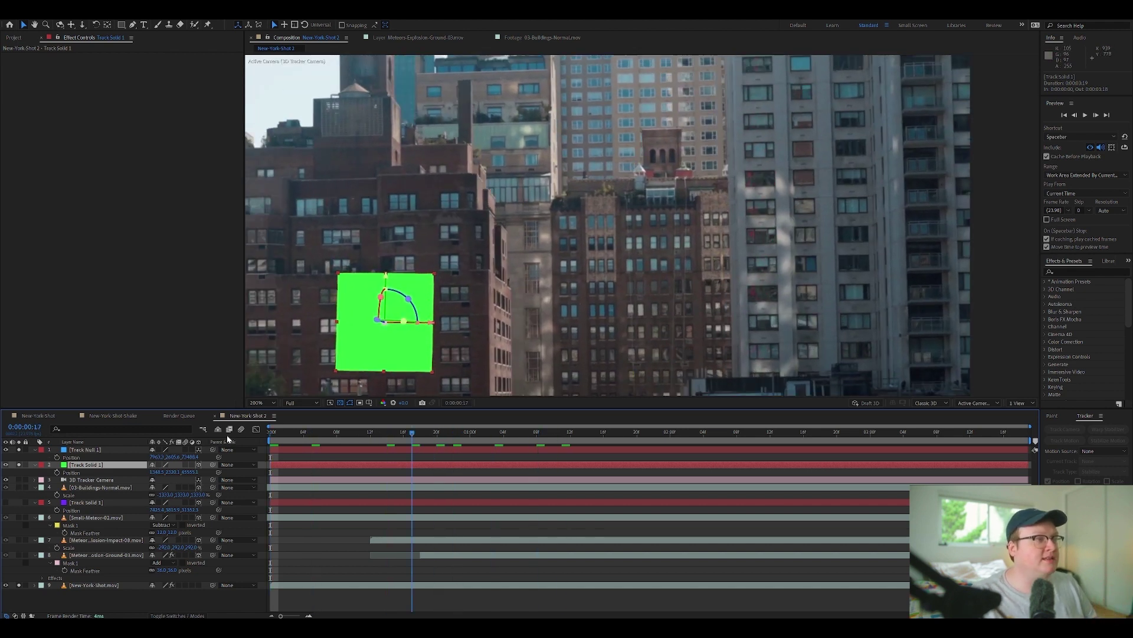
{"action": "key", "text": "space"}
{"action": "key", "text": "comma"}
{"action": "key", "text": "comma"}
{"action": "key", "text": "period"}
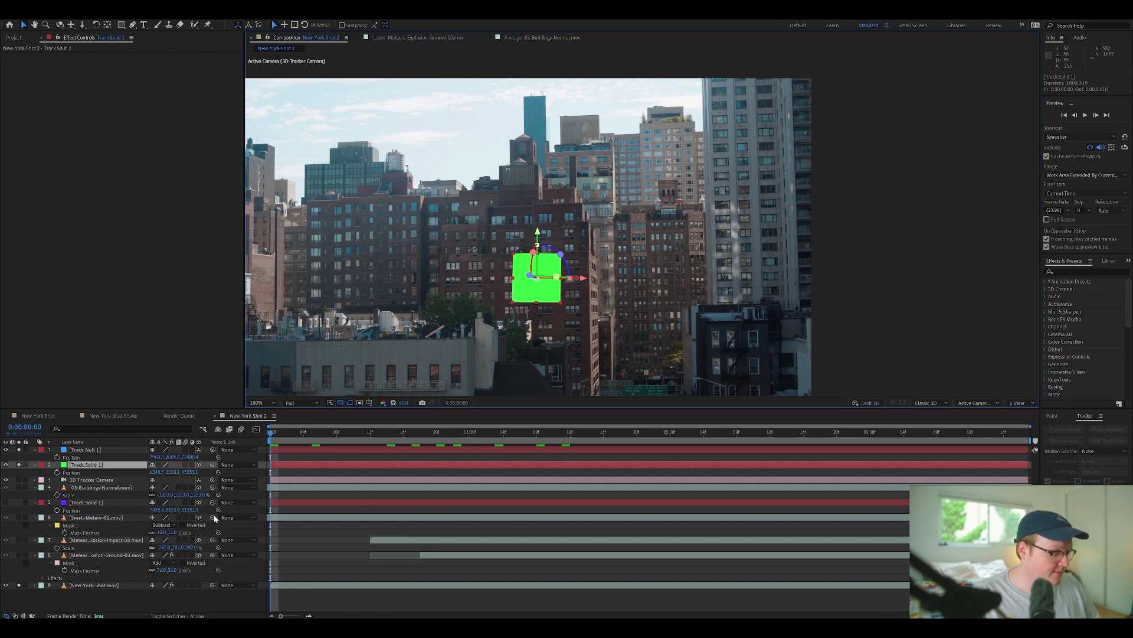
Scale the green solid up into a large square, nudge it left, and hide it again
{"action": "left_click_drag", "start_coordinate": [175, 475], "coordinate": [555, 420]}
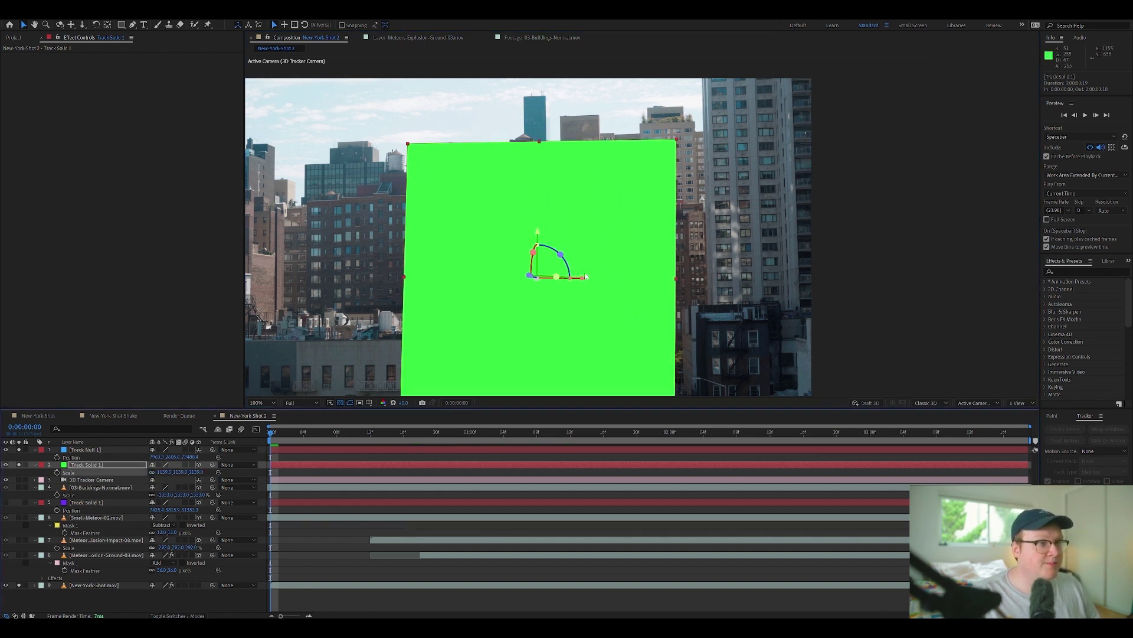
{"action": "left_click_drag", "start_coordinate": [586, 277], "coordinate": [548, 277]}
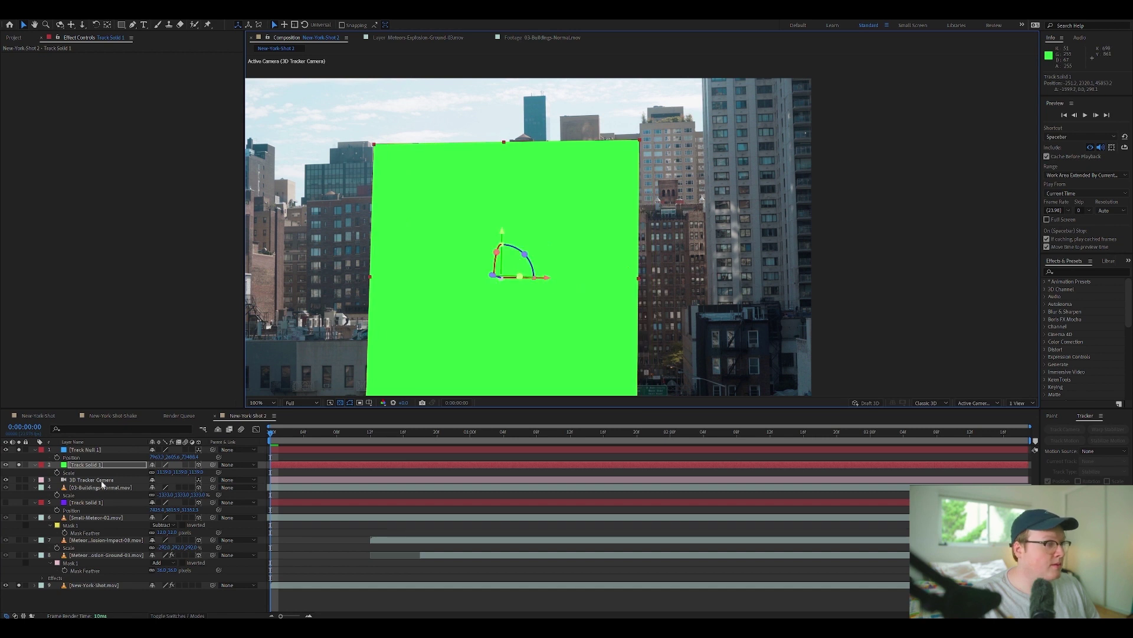
{"action": "left_click", "coordinate": [17, 464]}
{"action": "left_click", "coordinate": [18, 465]}
{"action": "left_click", "coordinate": [18, 465]}
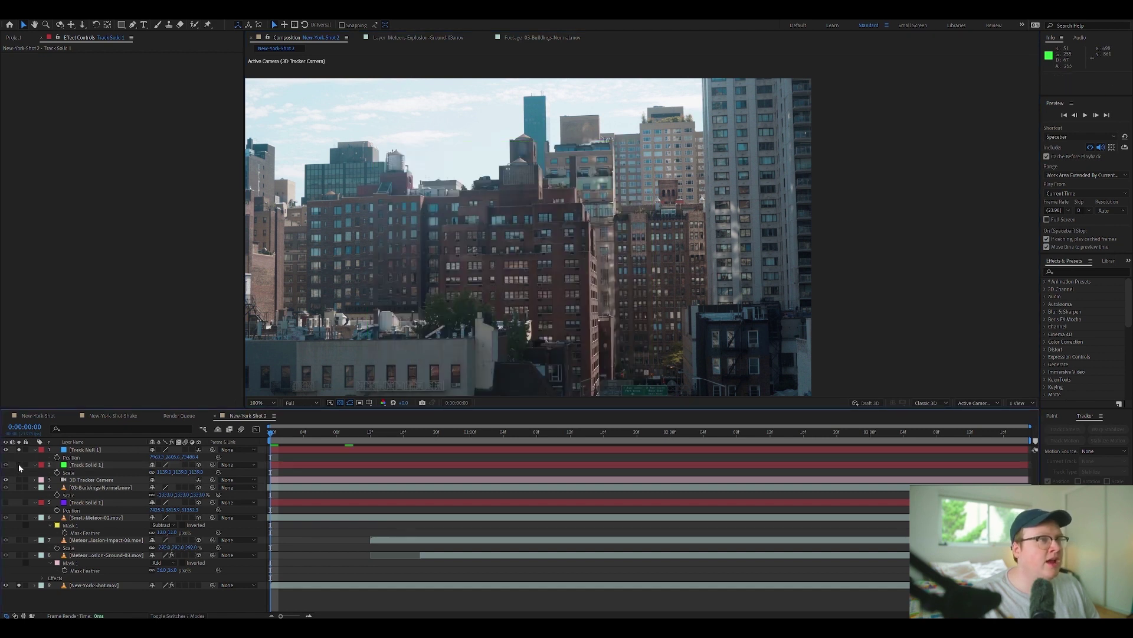
{"action": "left_click", "coordinate": [19, 464]}
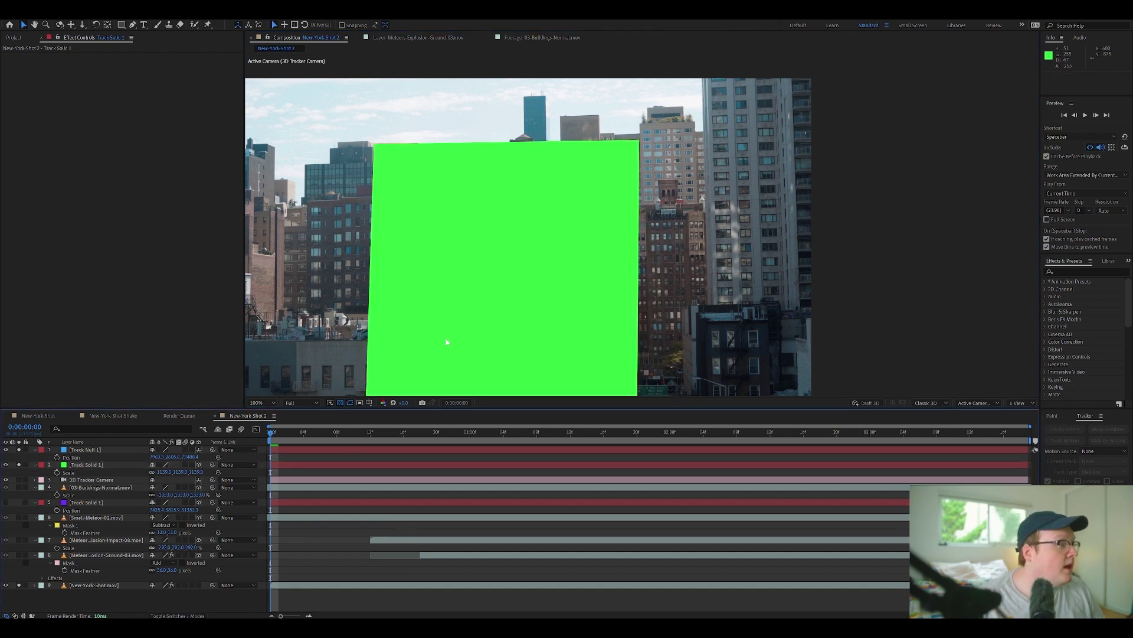
{"action": "left_click", "coordinate": [6, 464]}
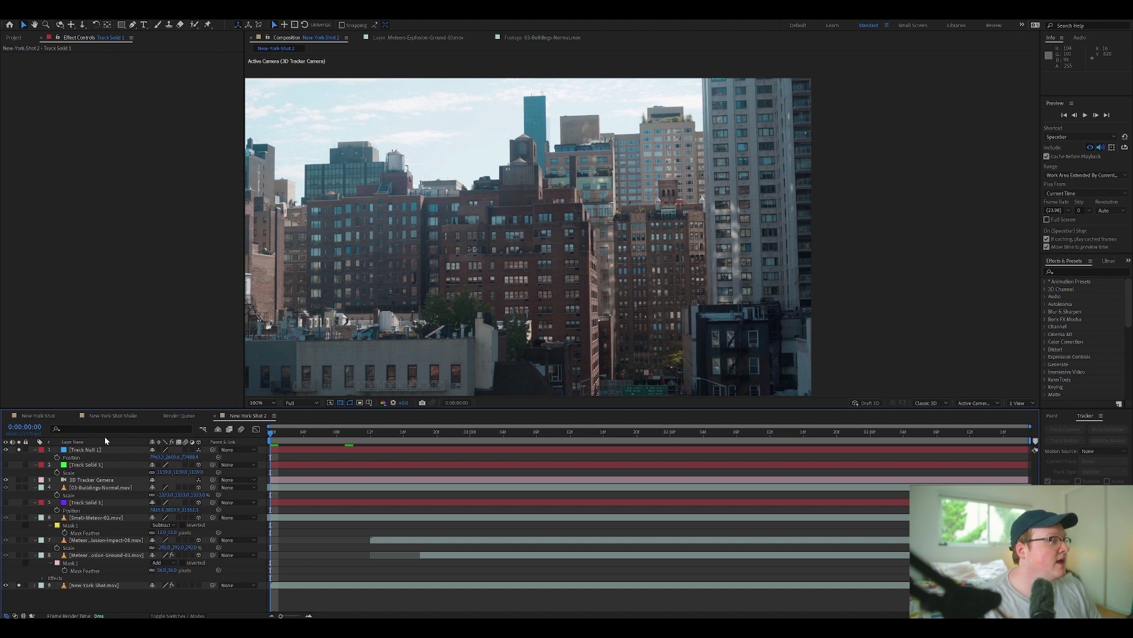
{"action": "left_click", "coordinate": [105, 465]}
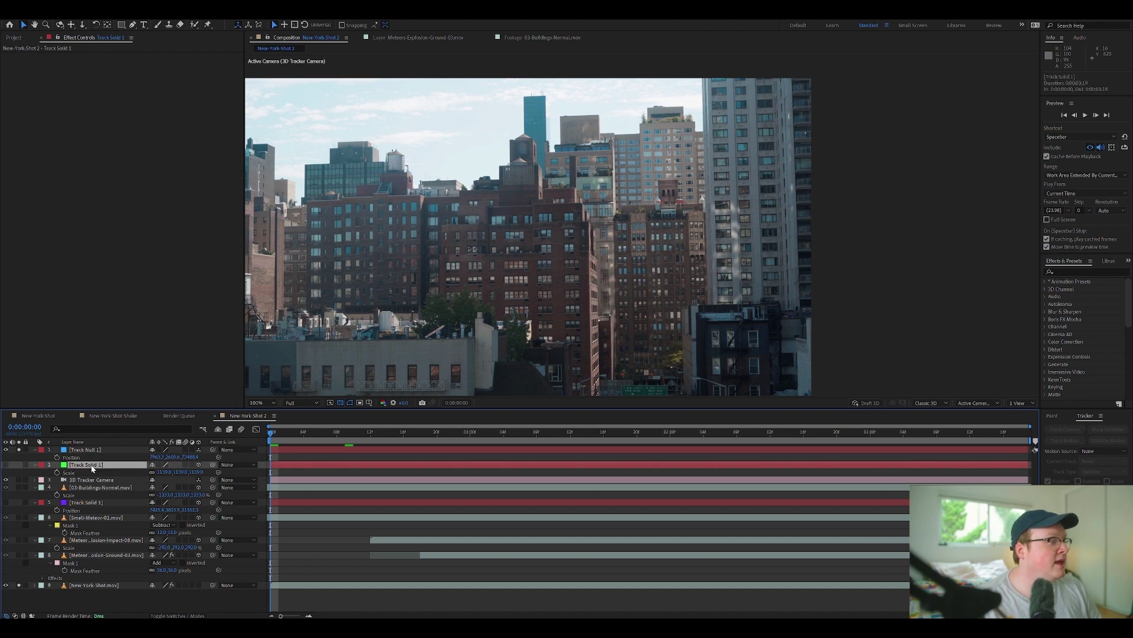
With RotoBezier off, trace Pen mask points along the central brick building on Track Solid 1, then show the layer
{"action": "left_click", "coordinate": [132, 26]}
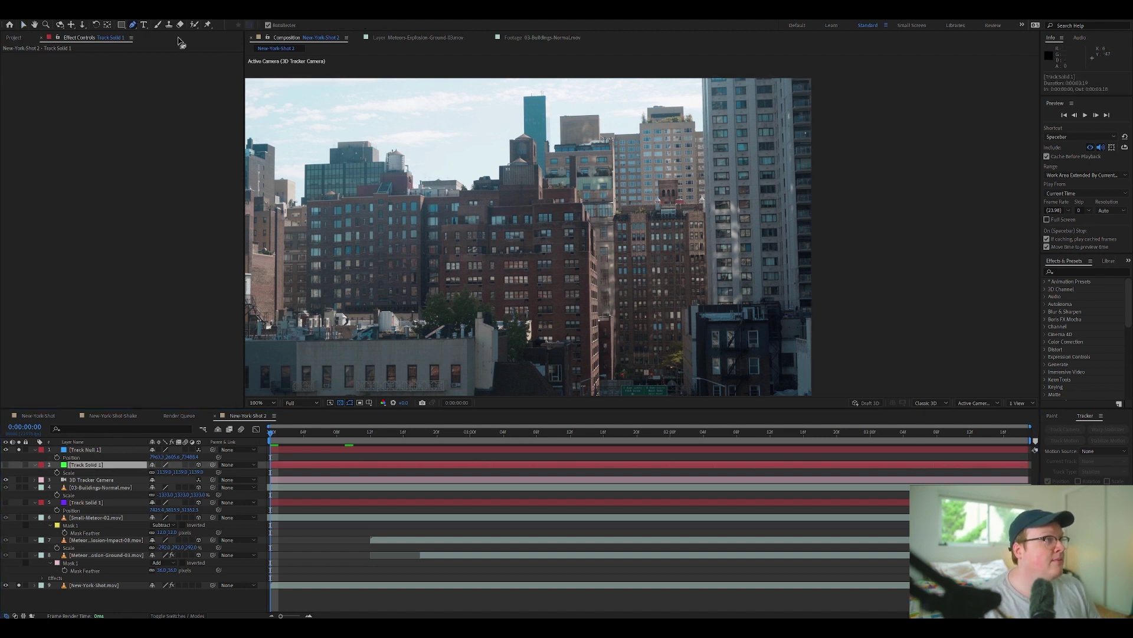
{"action": "left_click", "coordinate": [268, 25]}
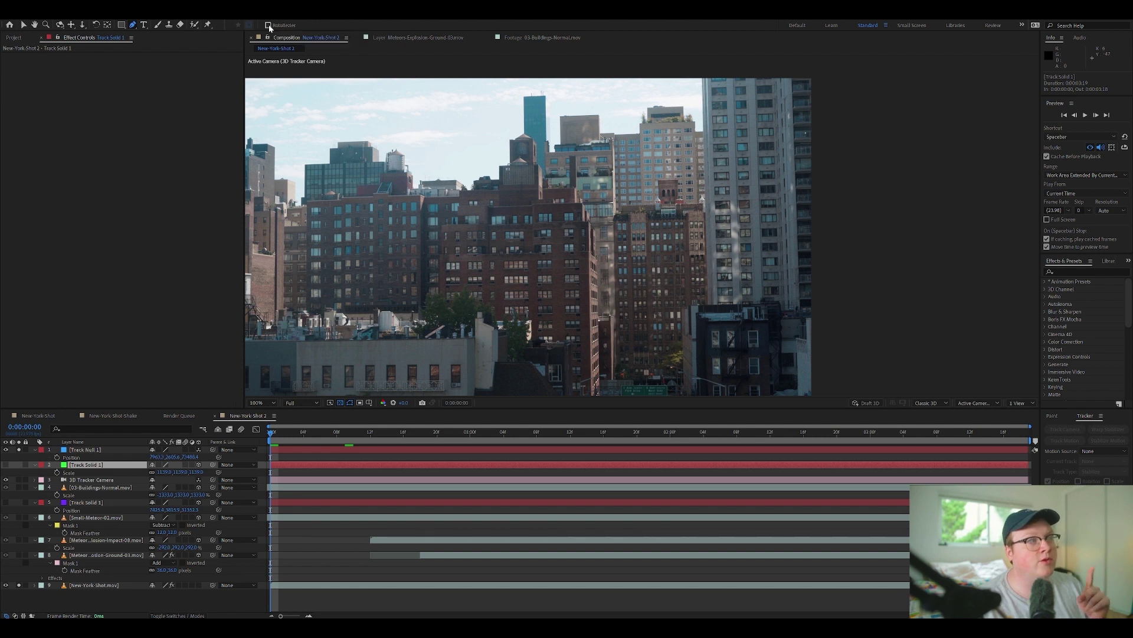
{"action": "scroll", "coordinate": [590, 284], "scroll_direction": "up", "scroll_amount": 4}
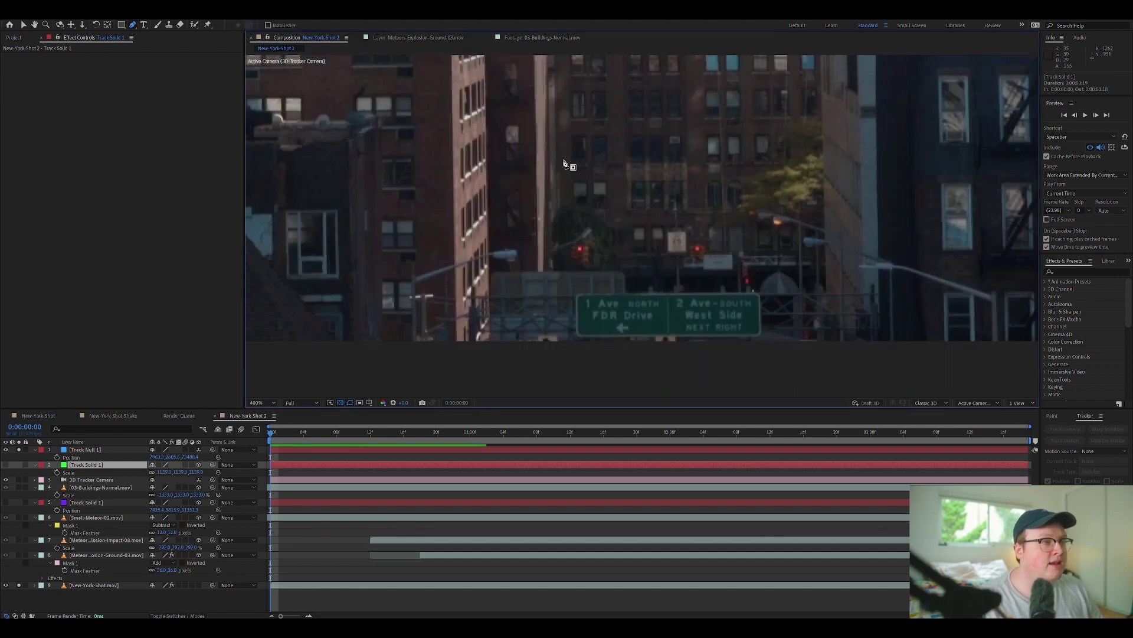
{"action": "left_click", "coordinate": [495, 333]}
{"action": "left_click", "coordinate": [494, 288]}
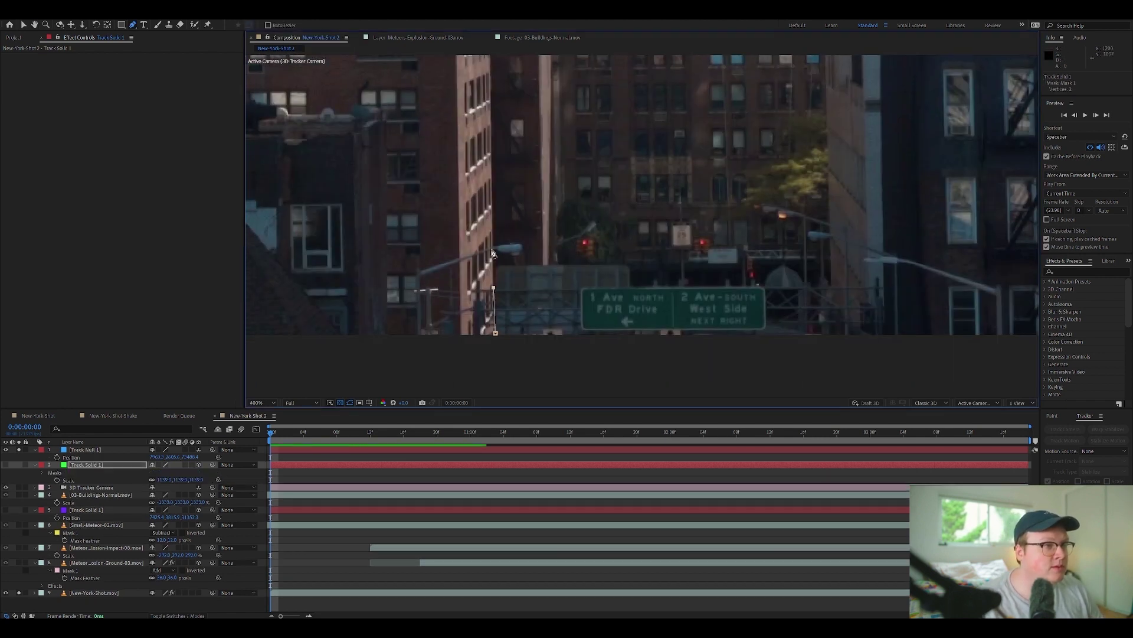
{"action": "left_click", "coordinate": [496, 220]}
{"action": "scroll", "coordinate": [499, 236], "scroll_direction": "up", "scroll_amount": 3}
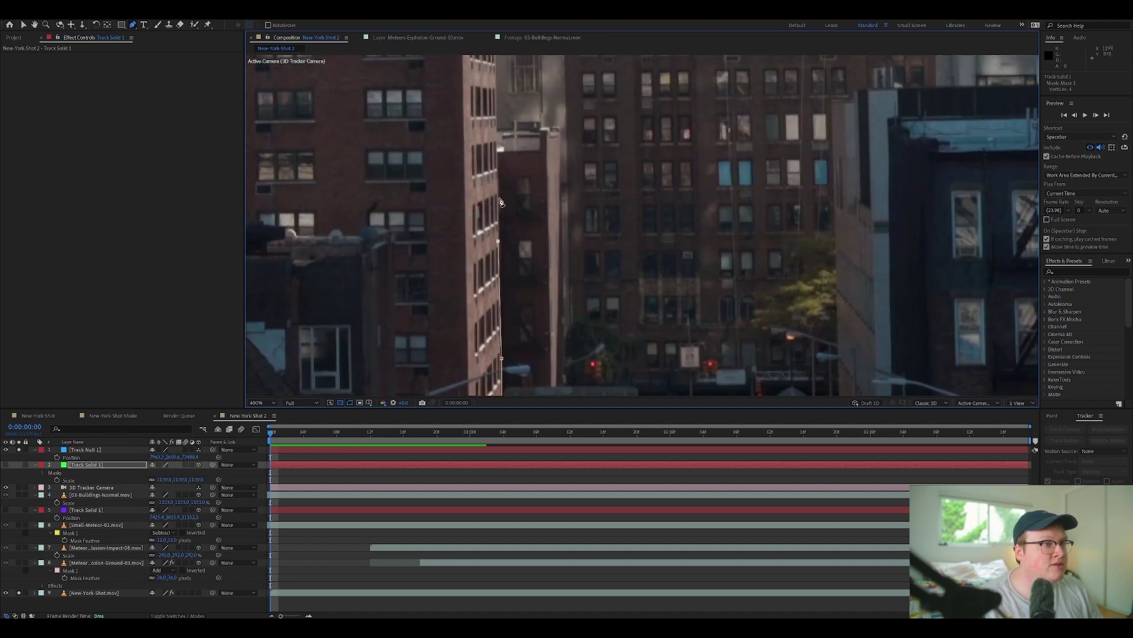
{"action": "scroll", "coordinate": [502, 242], "scroll_direction": "down", "scroll_amount": 3}
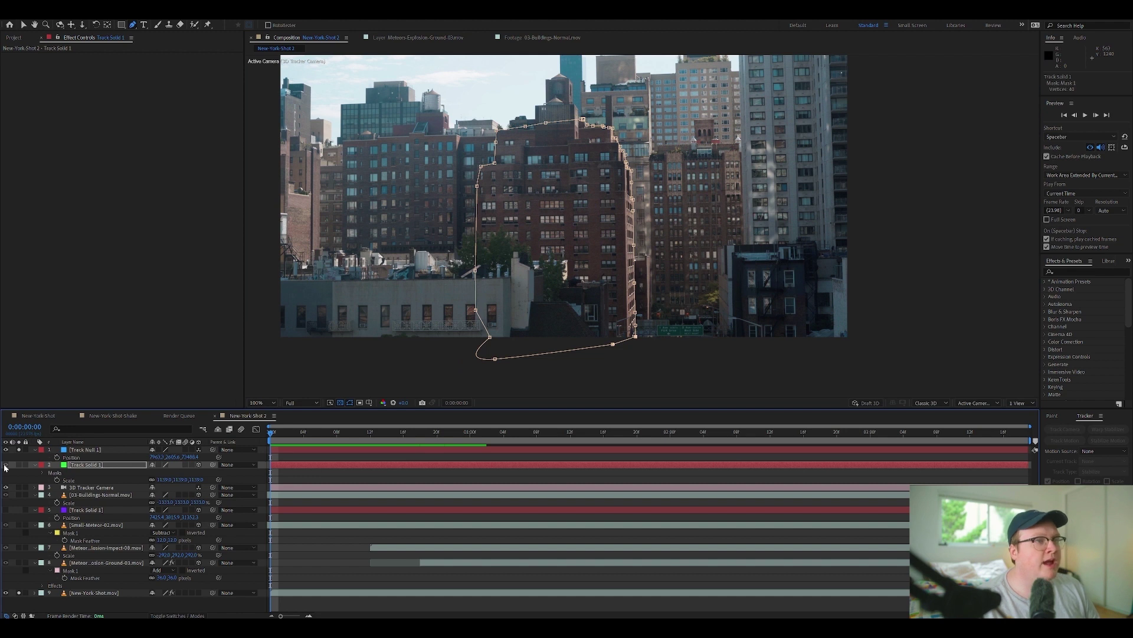
{"action": "left_click", "coordinate": [6, 464]}
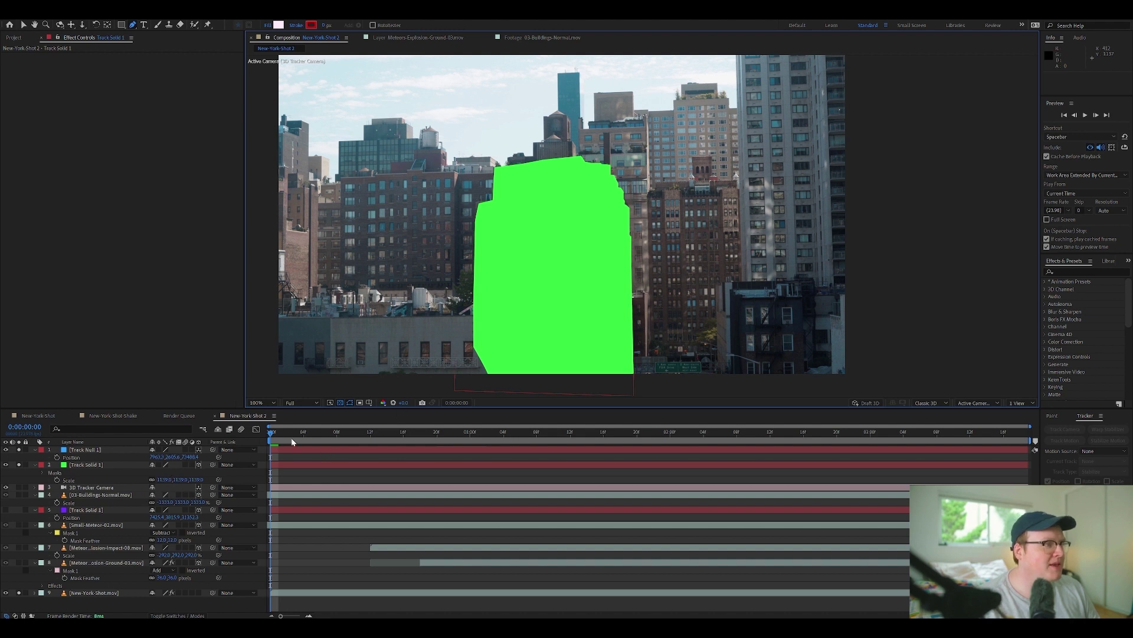
{"action": "left_click_drag", "start_coordinate": [291, 438], "coordinate": [192, 448]}
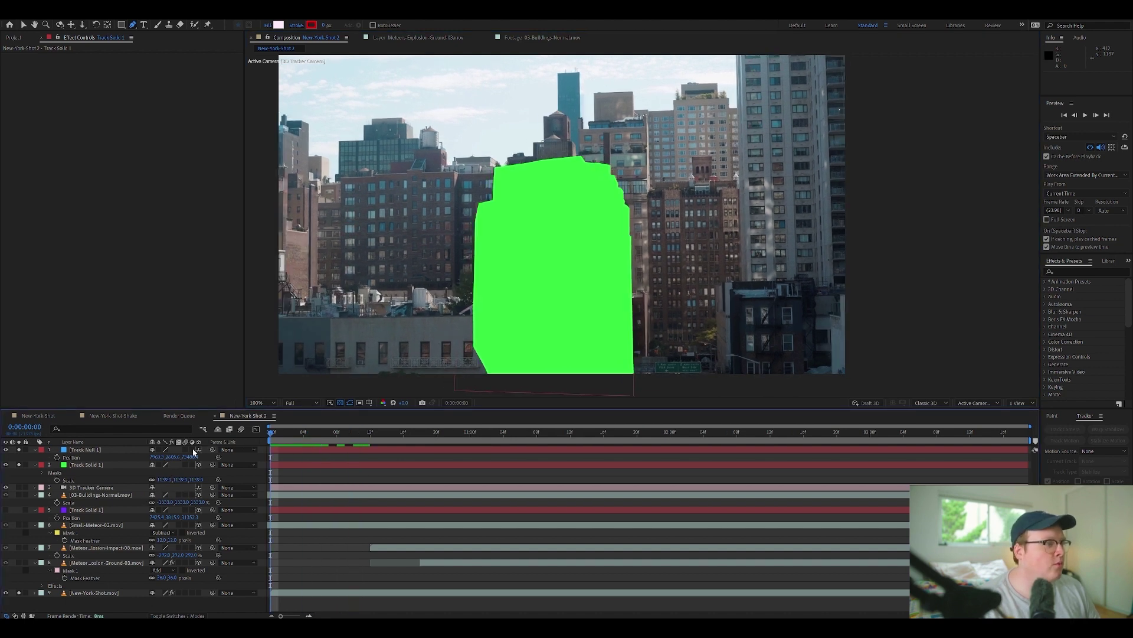
Keyframe Track Solid 1's mask path and reshape it later in the shot to follow the building
{"action": "left_click", "coordinate": [92, 465]}
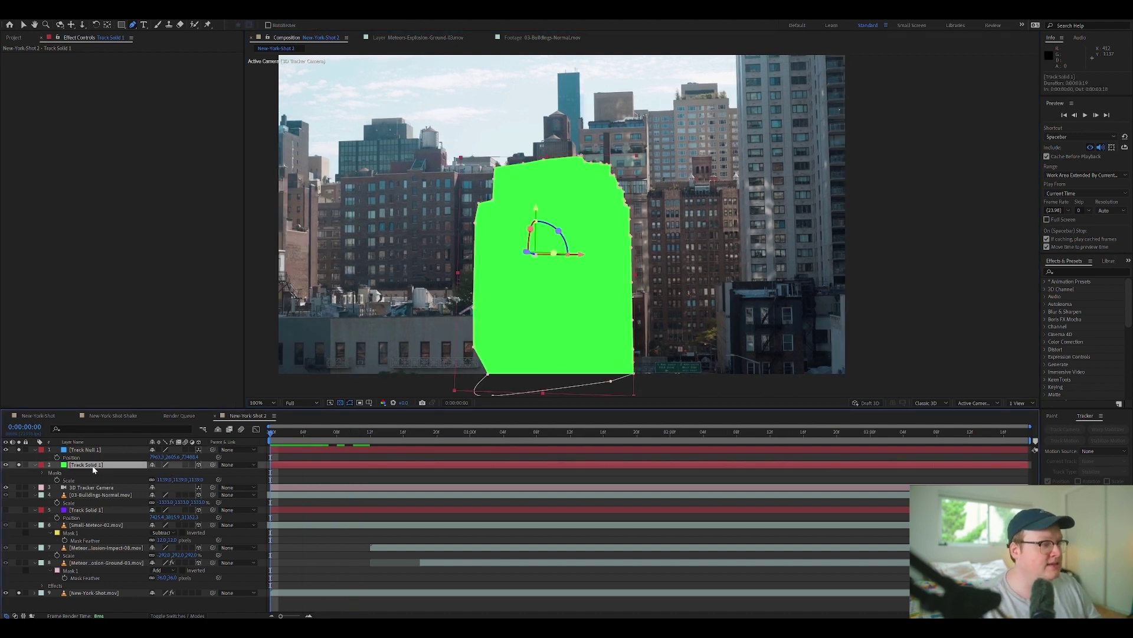
{"action": "key", "text": "m"}
{"action": "left_click", "coordinate": [65, 480]}
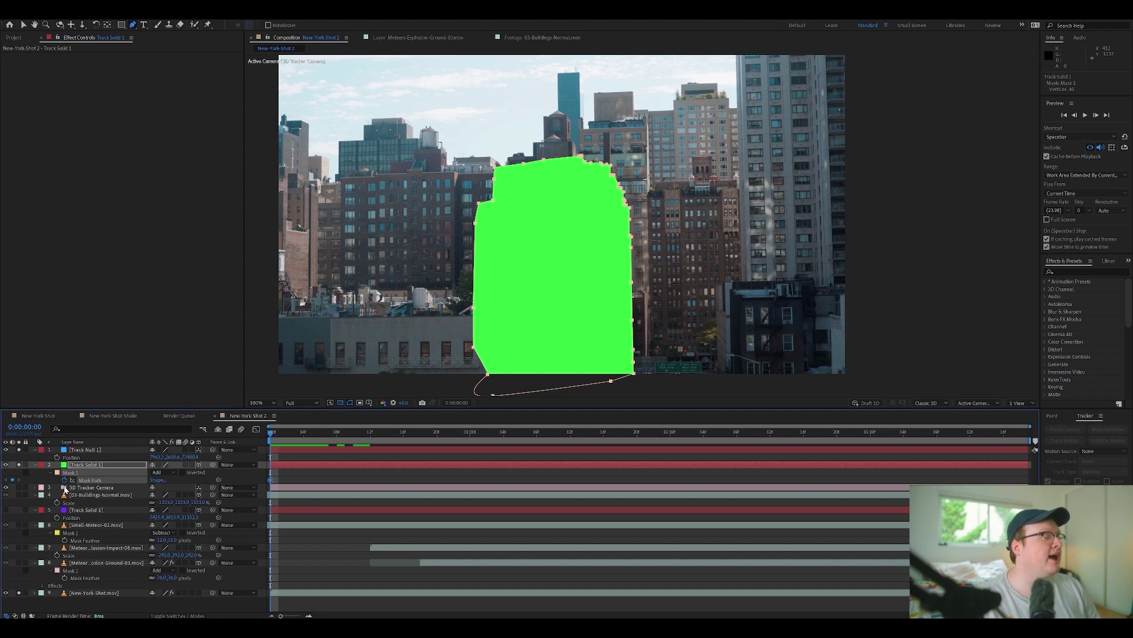
{"action": "left_click", "coordinate": [337, 433]}
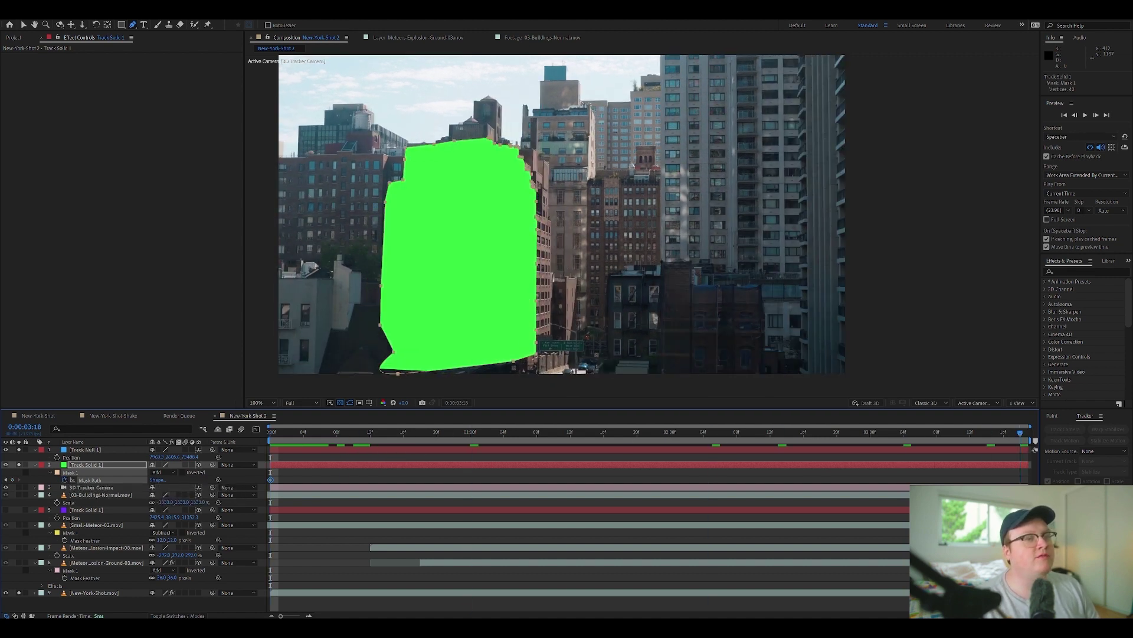
{"action": "key", "text": "ctrl+Up"}
{"action": "left_click", "coordinate": [94, 466], "text": "ctrl"}
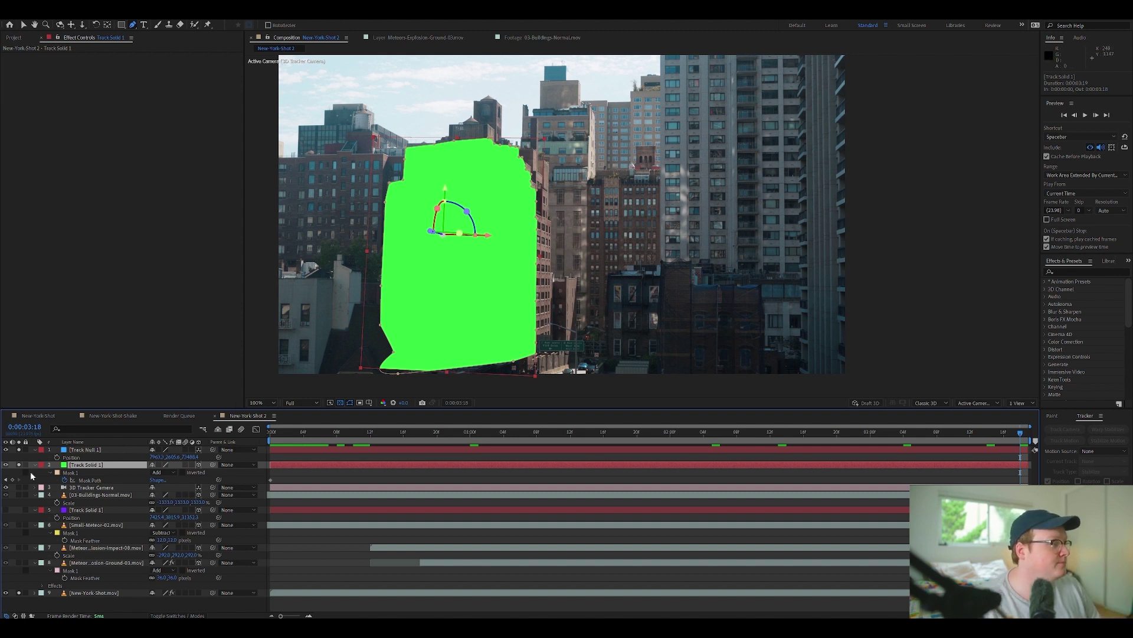
Hide the green solid, play back the footage, show it briefly, then hide it again
{"action": "left_click", "coordinate": [7, 466]}
{"action": "key", "text": "space"}
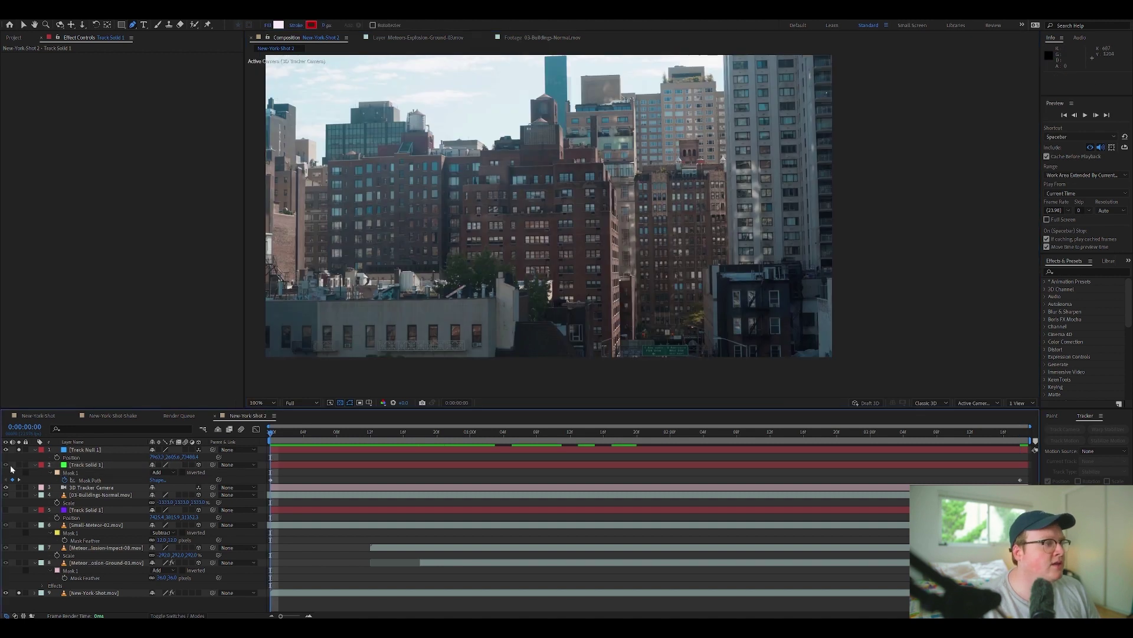
{"action": "left_click", "coordinate": [11, 467]}
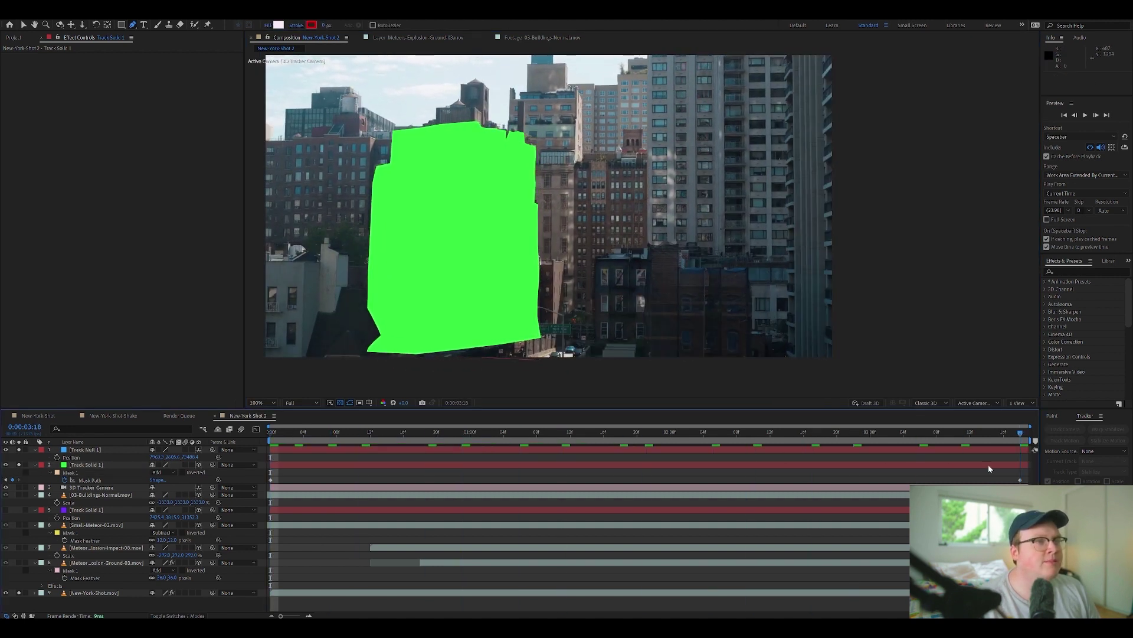
{"action": "left_click", "coordinate": [8, 466]}
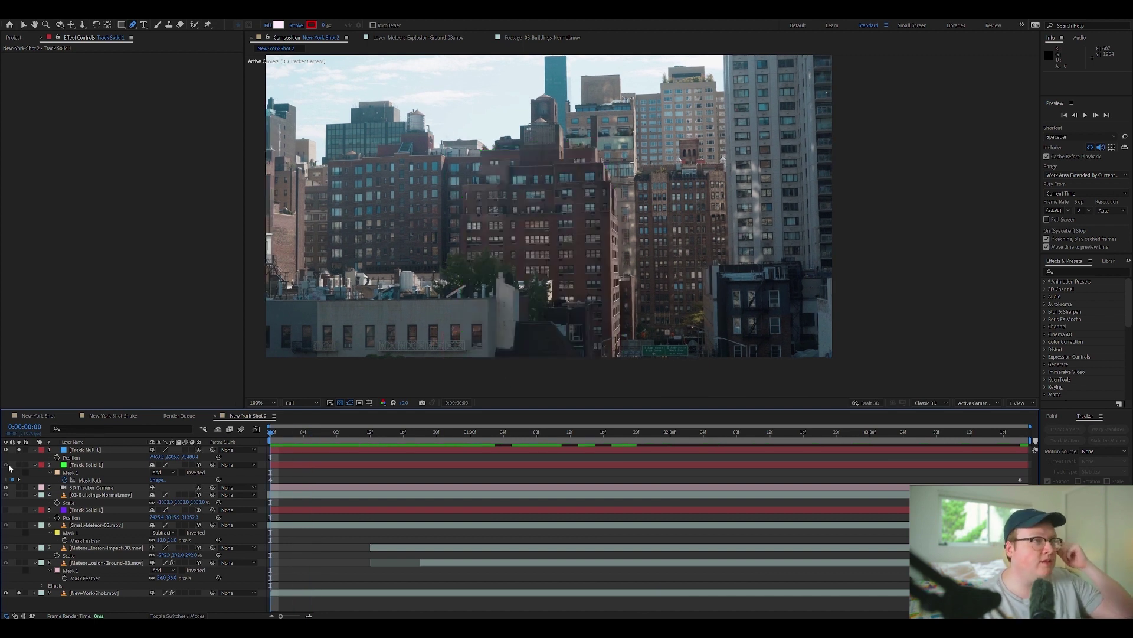
Unsolo New-York-Shot.mov so the full composition is visible, then select 03-Buildings-Normal.mov
{"action": "left_click", "coordinate": [94, 488]}
{"action": "left_click", "coordinate": [95, 494]}
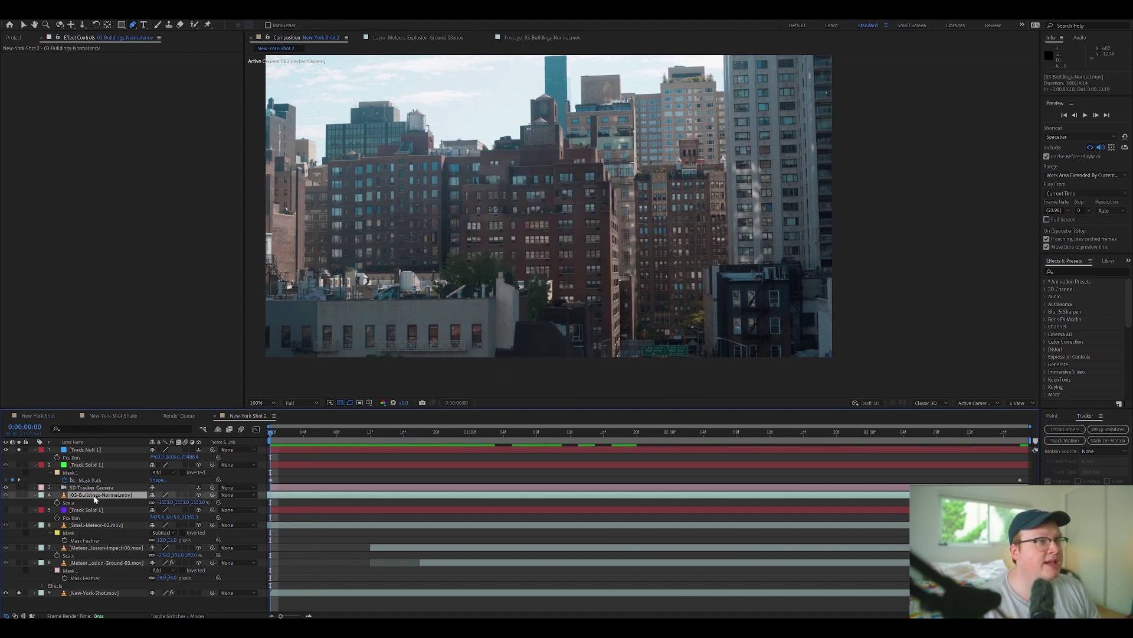
{"action": "key", "text": "ctrl+shift+a"}
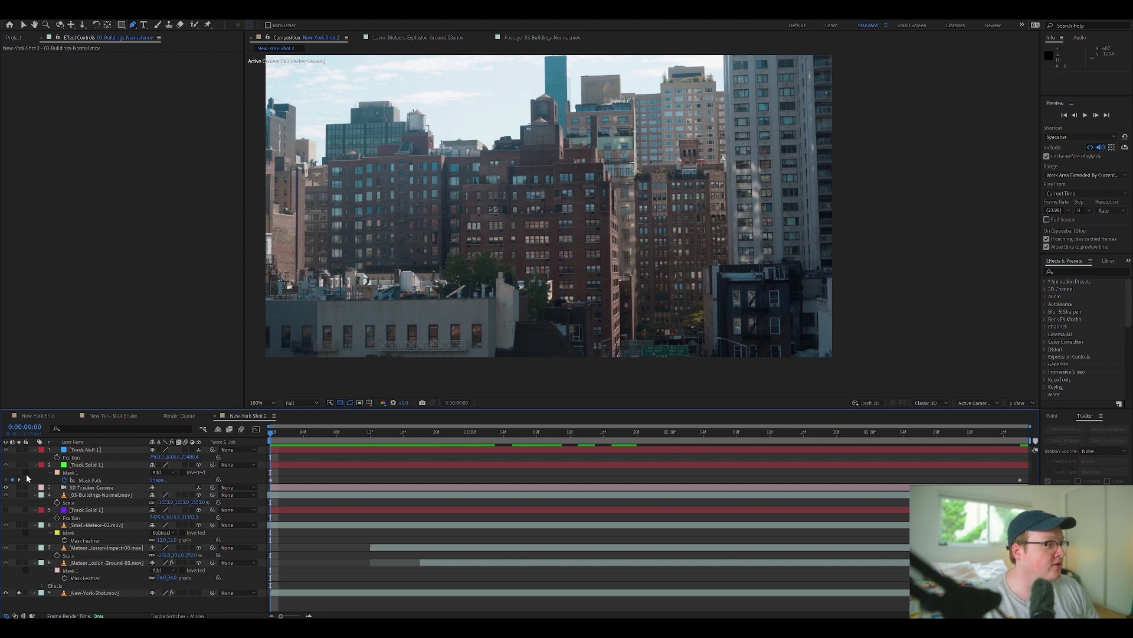
{"action": "left_click", "coordinate": [19, 593]}
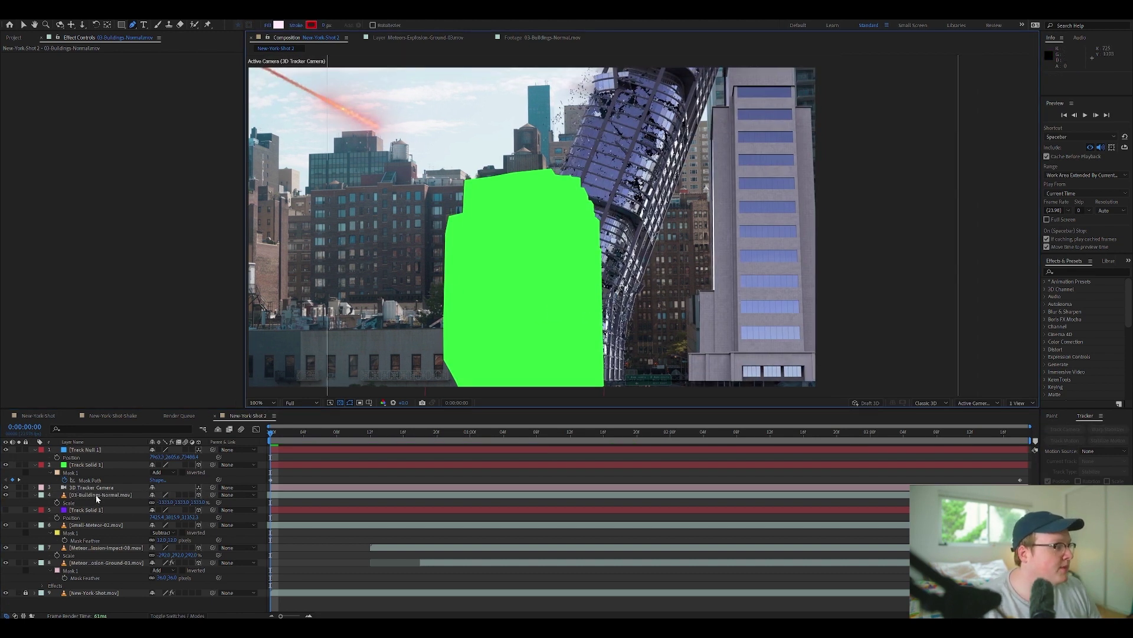
{"action": "left_click", "coordinate": [100, 495]}
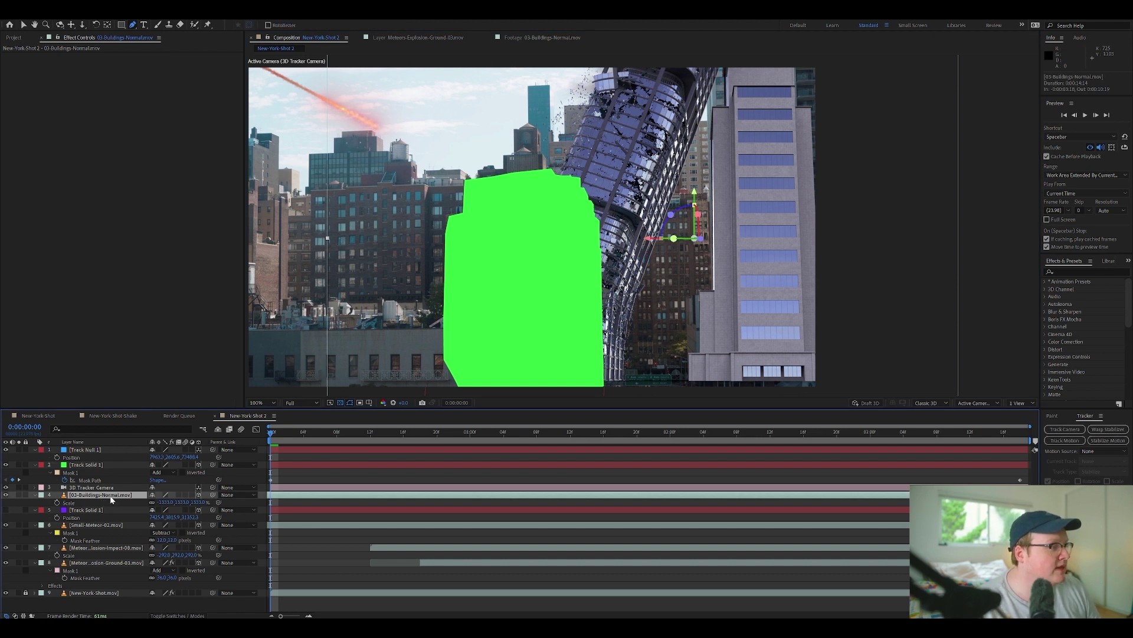
{"action": "left_click", "coordinate": [109, 465]}
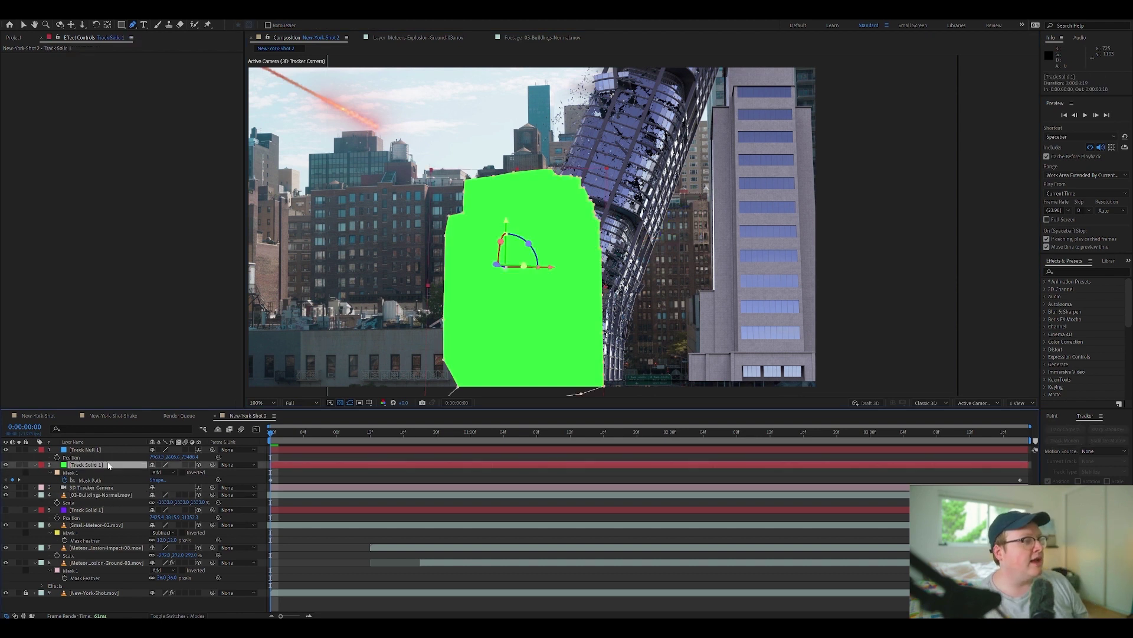
{"action": "left_click", "coordinate": [122, 496]}
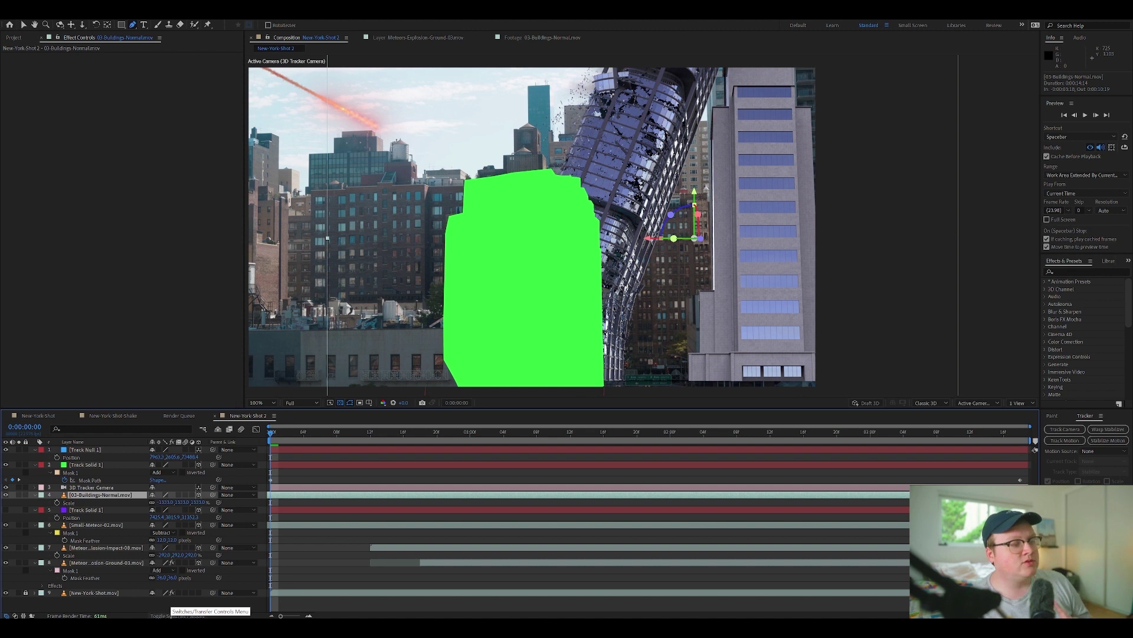
Set 03-Buildings-Normal.mov's track matte to Track Solid 1, inverted, and start a preview
{"action": "left_click", "coordinate": [177, 615]}
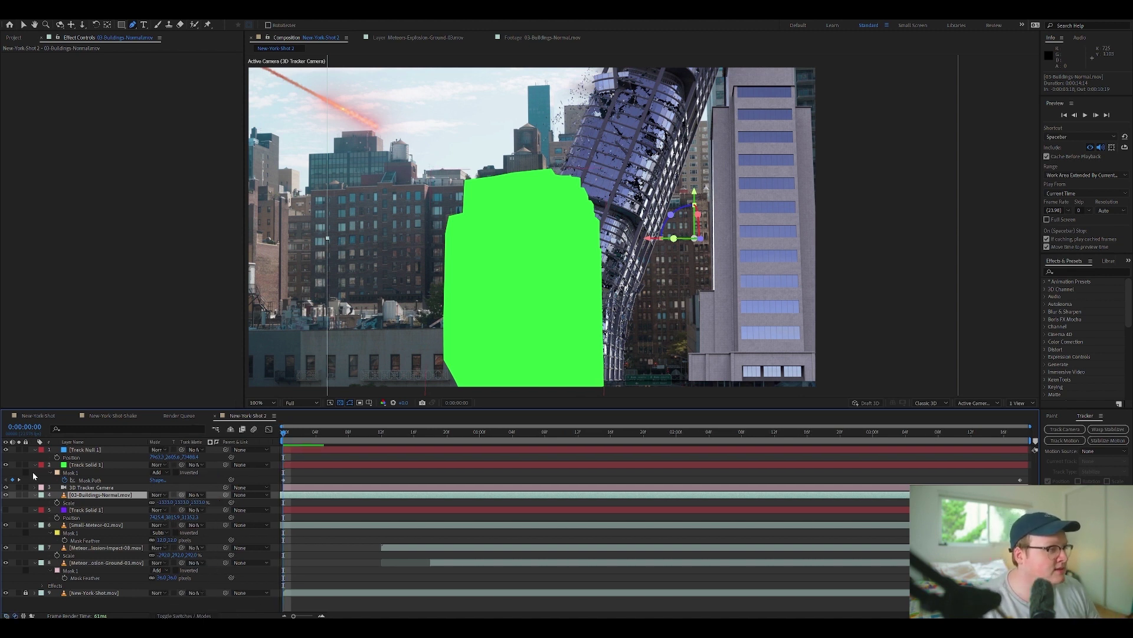
{"action": "key", "text": "ctrl+a"}
{"action": "key", "text": "u"}
{"action": "left_click", "coordinate": [117, 473]}
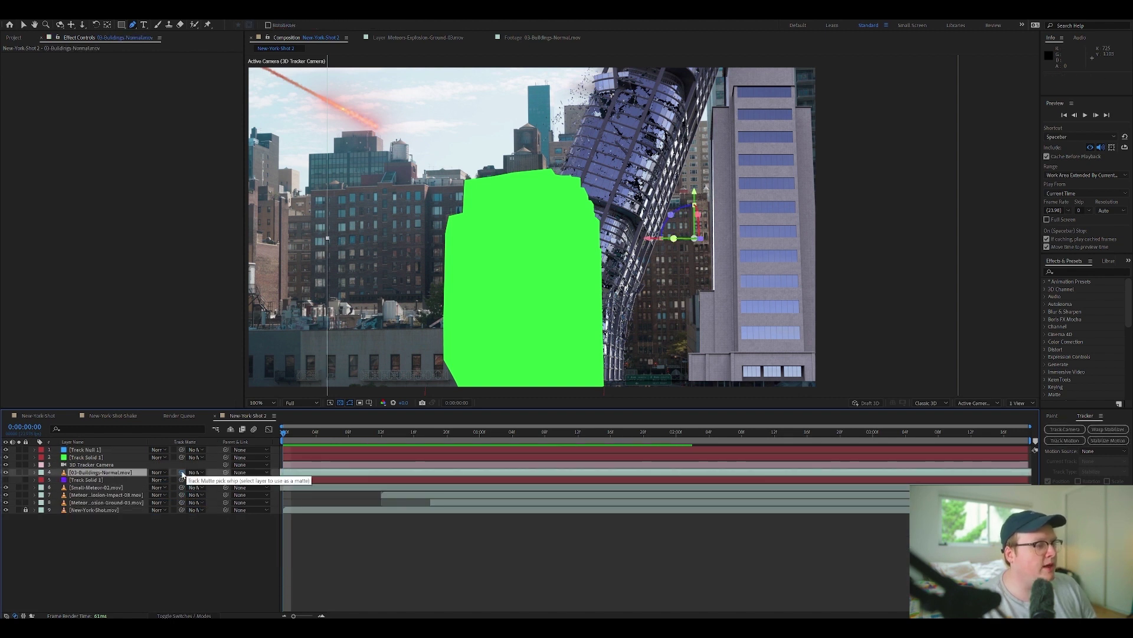
{"action": "left_click_drag", "start_coordinate": [153, 466], "coordinate": [101, 465]}
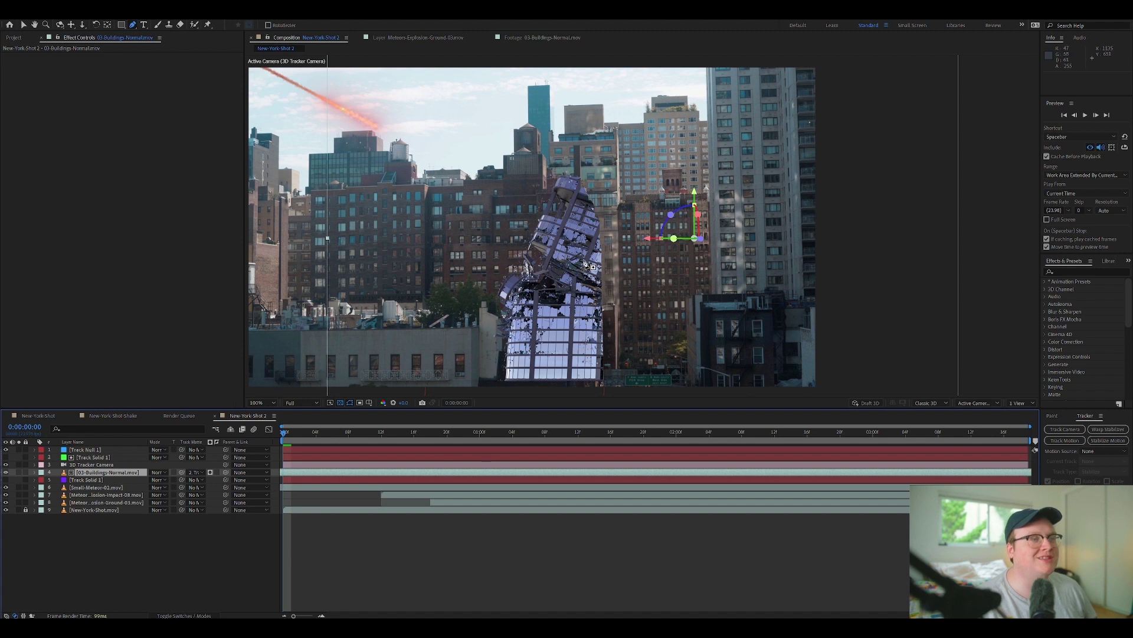
{"action": "left_click", "coordinate": [217, 473]}
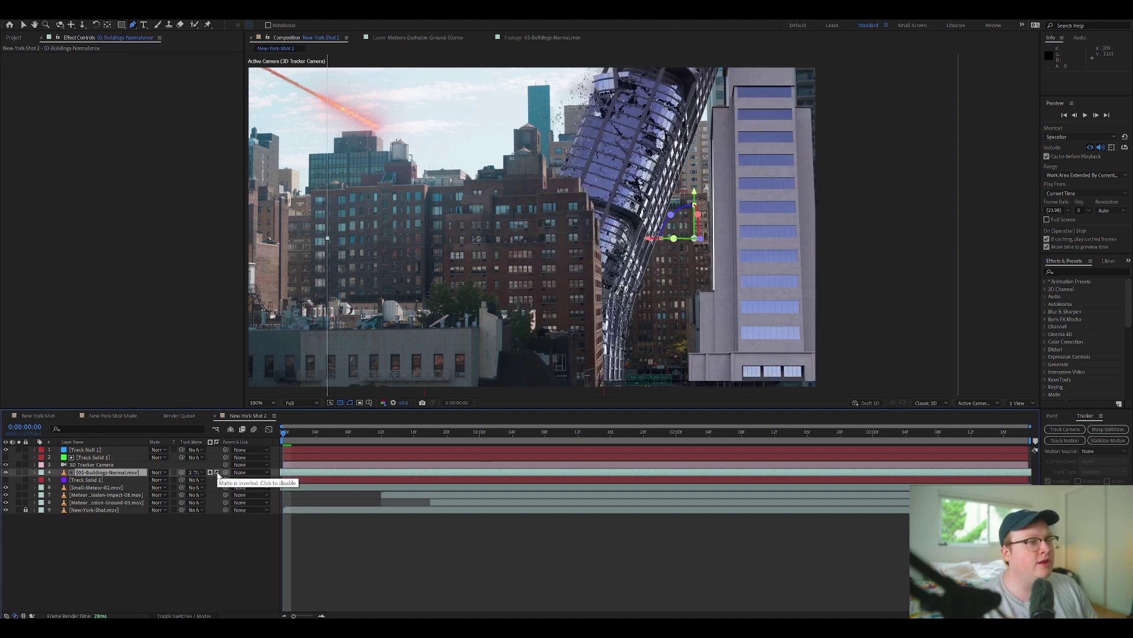
{"action": "left_click", "coordinate": [238, 540]}
{"action": "key", "text": "space"}
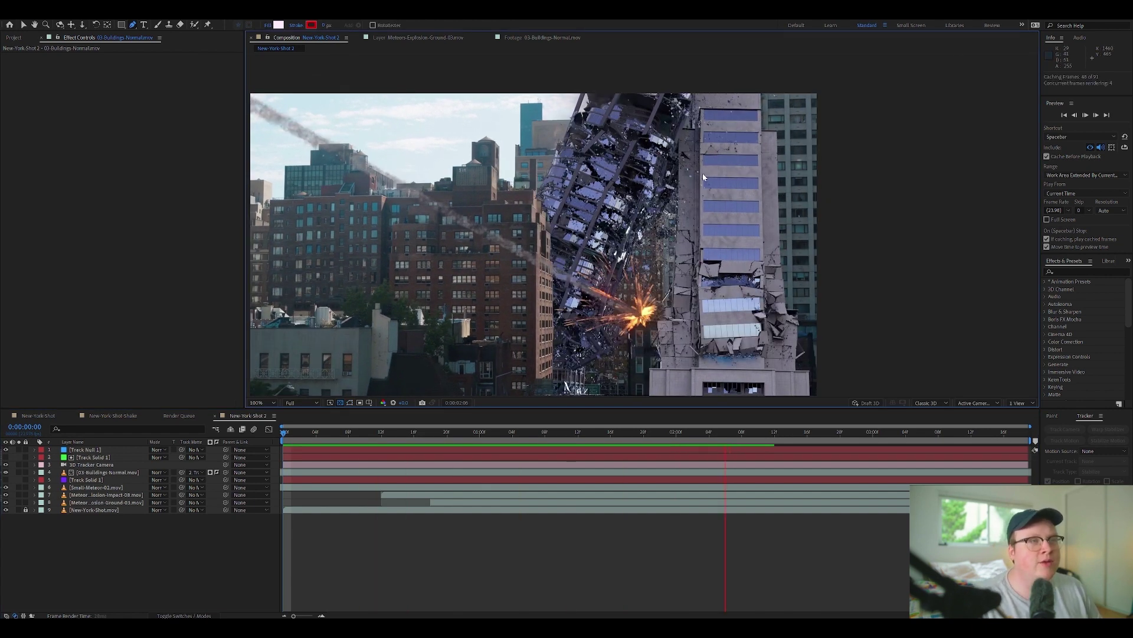
Stop the preview and hide the 03-Buildings-Normal.mov tower layer
{"action": "key", "text": "space"}
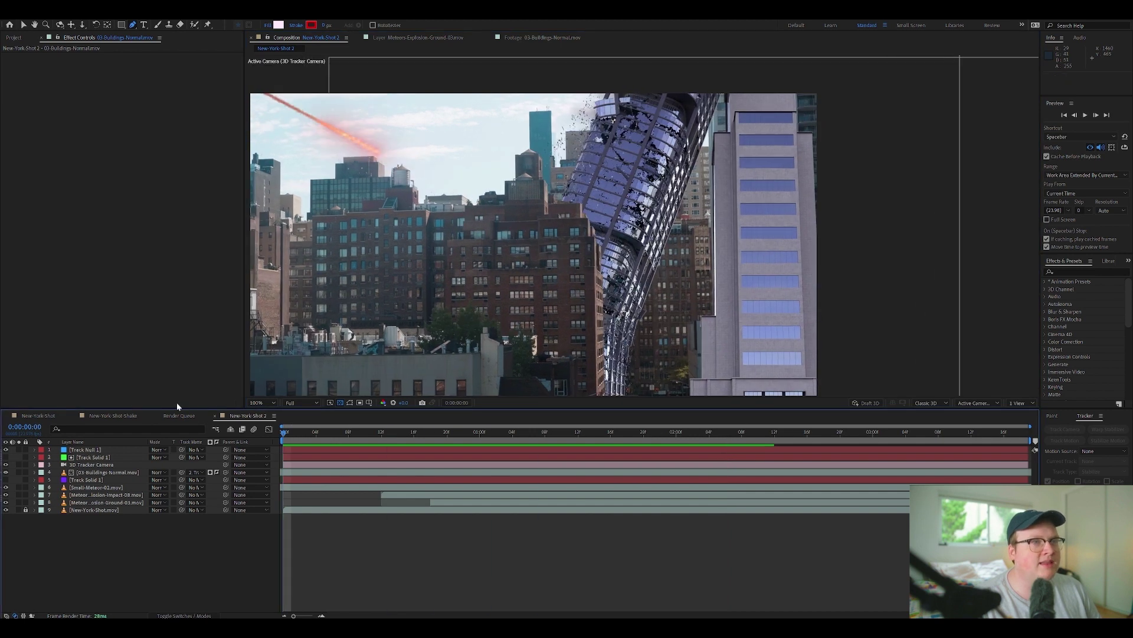
{"action": "left_click", "coordinate": [105, 473]}
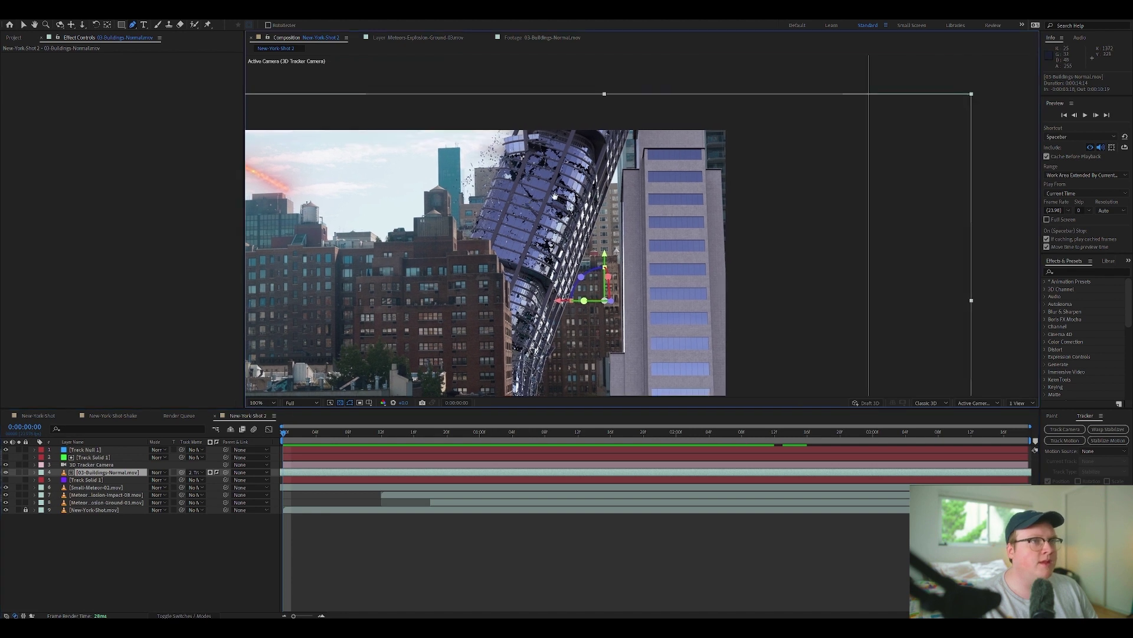
{"action": "left_click", "coordinate": [6, 472]}
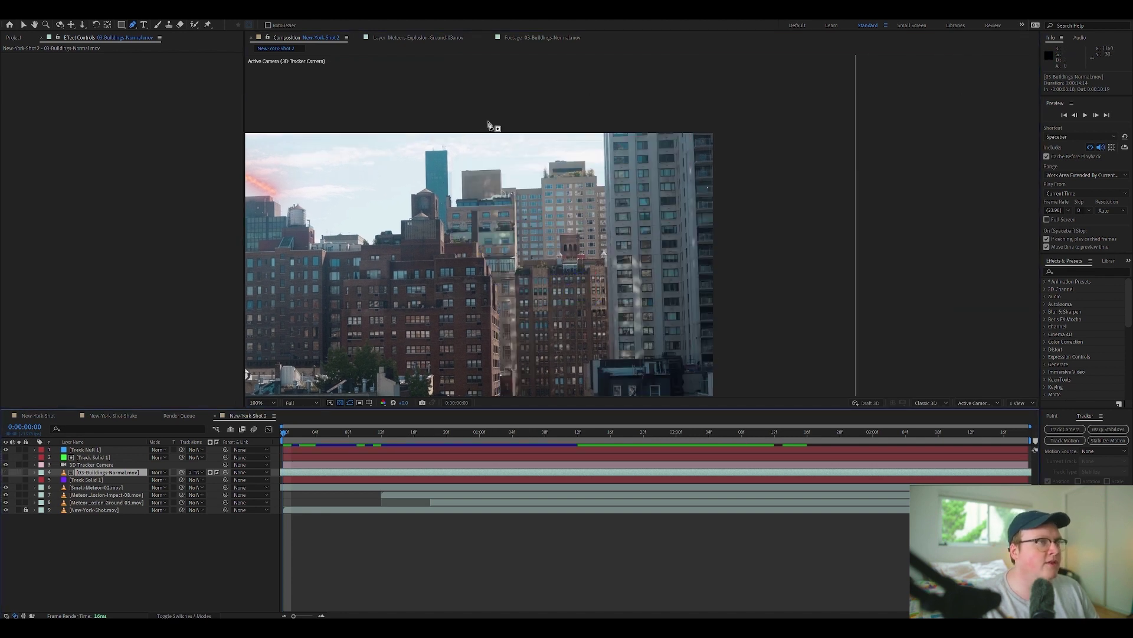
Draw a rectangular Mask 1 over the right-hand building on 03-Buildings-Normal.mov and adjust its corners
{"action": "left_click_drag", "start_coordinate": [602, 127], "coordinate": [756, 395]}
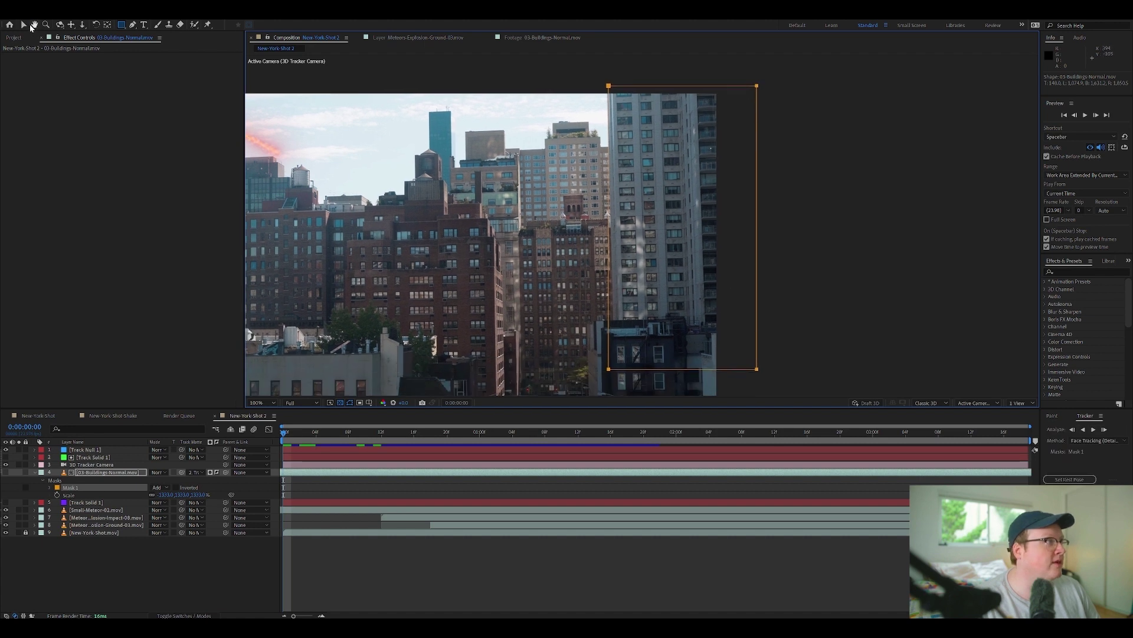
{"action": "left_click", "coordinate": [615, 364]}
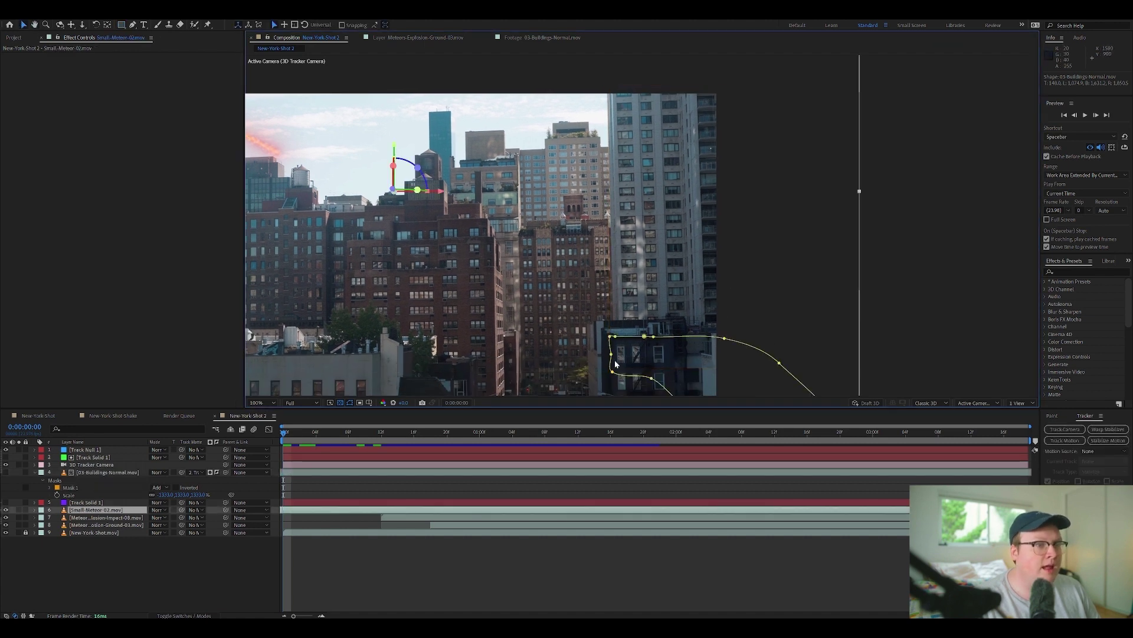
{"action": "left_click", "coordinate": [106, 472]}
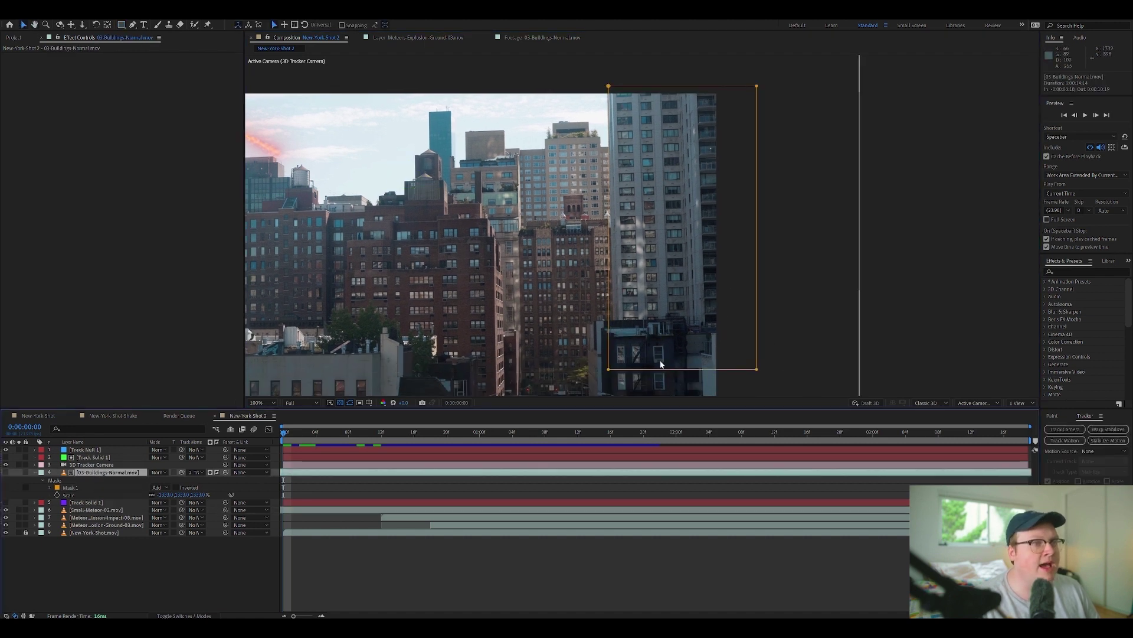
{"action": "left_click_drag", "start_coordinate": [609, 369], "coordinate": [616, 366]}
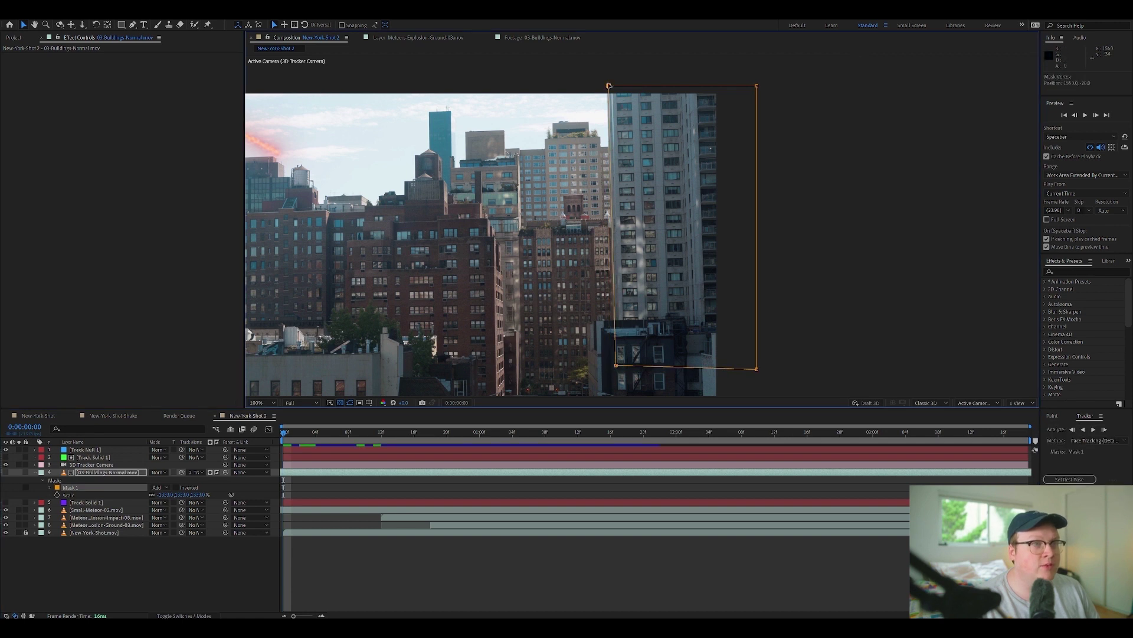
{"action": "left_click_drag", "start_coordinate": [609, 85], "coordinate": [607, 84]}
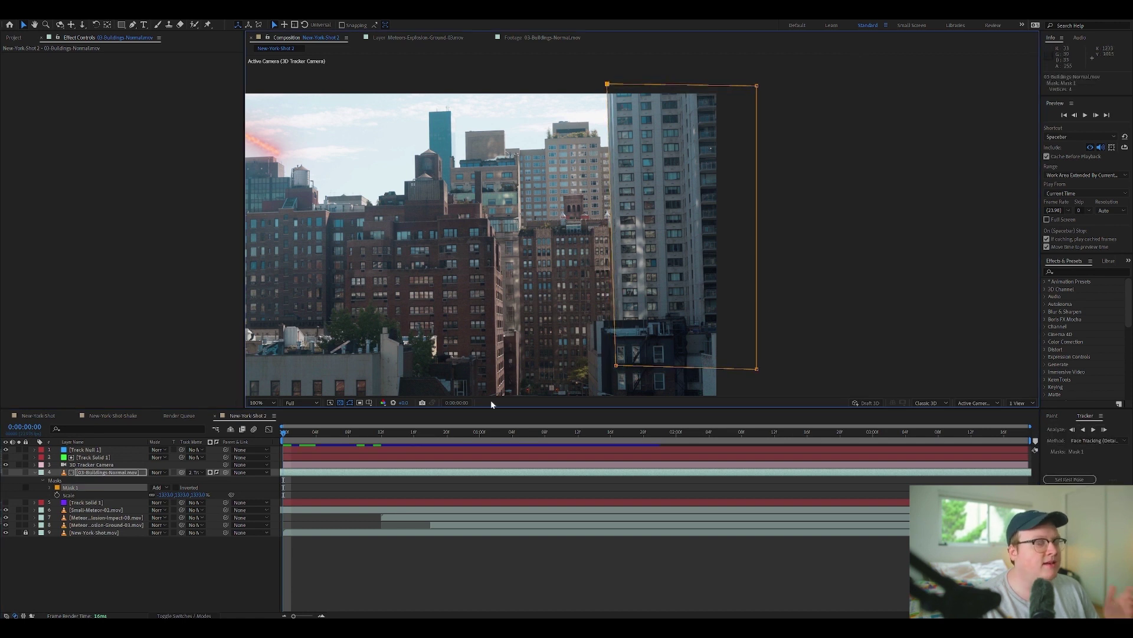
{"action": "key", "text": "m"}
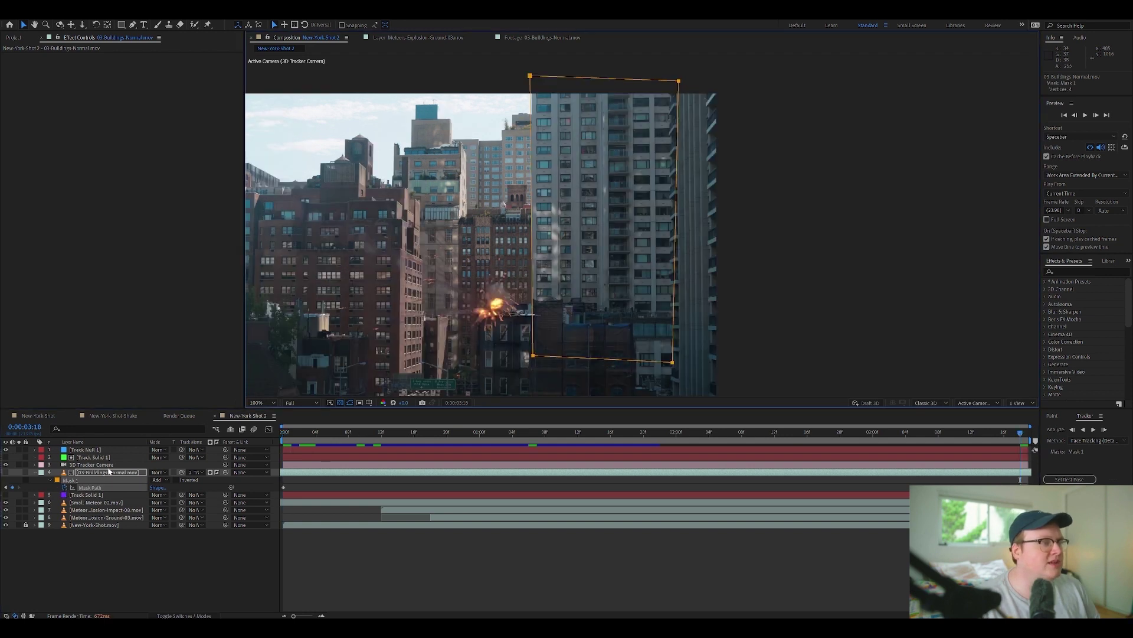
{"action": "left_click", "coordinate": [107, 466]}
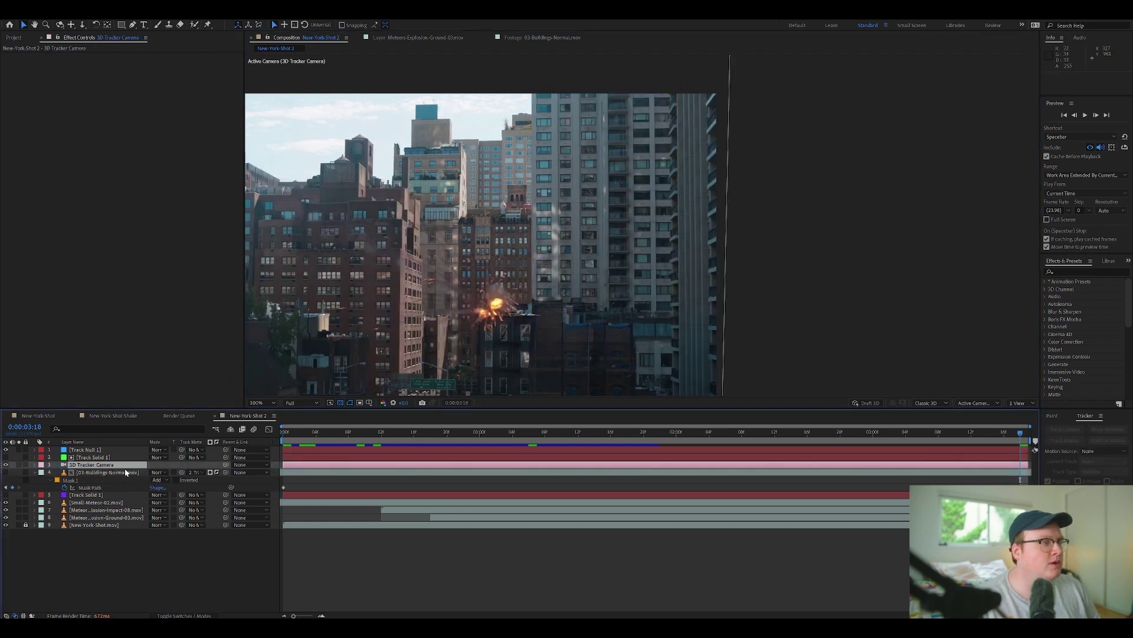
{"action": "left_click", "coordinate": [126, 472]}
{"action": "left_click", "coordinate": [530, 76]}
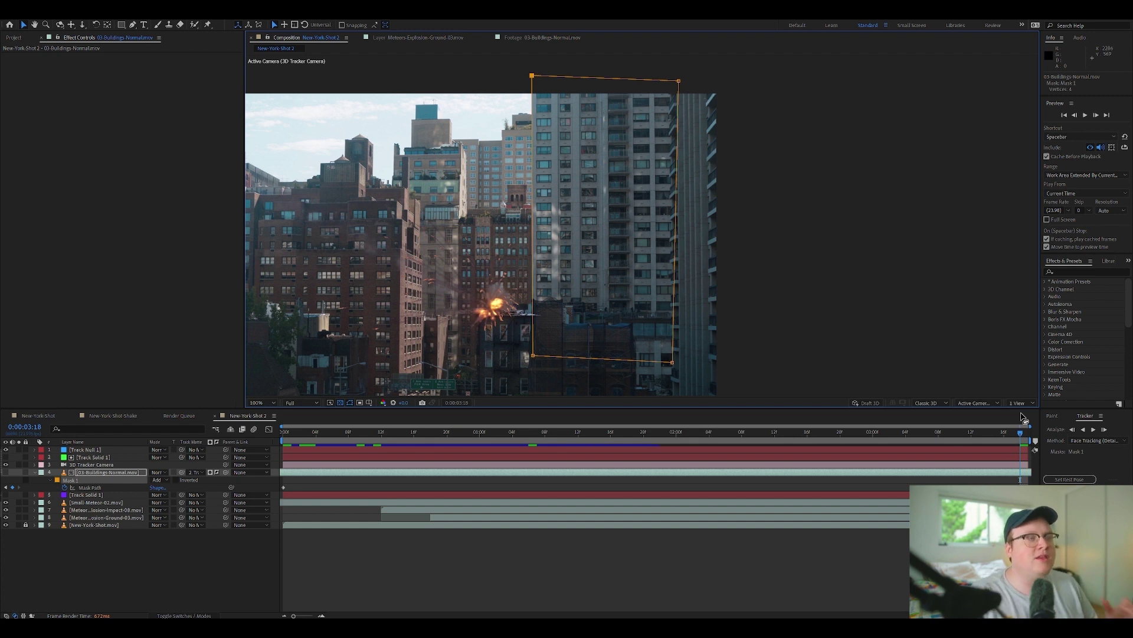
At 0:00:01:00, make the buildings layer visible and set Mask 1's mode to Subtract
{"action": "left_click_drag", "start_coordinate": [1005, 440], "coordinate": [479, 420]}
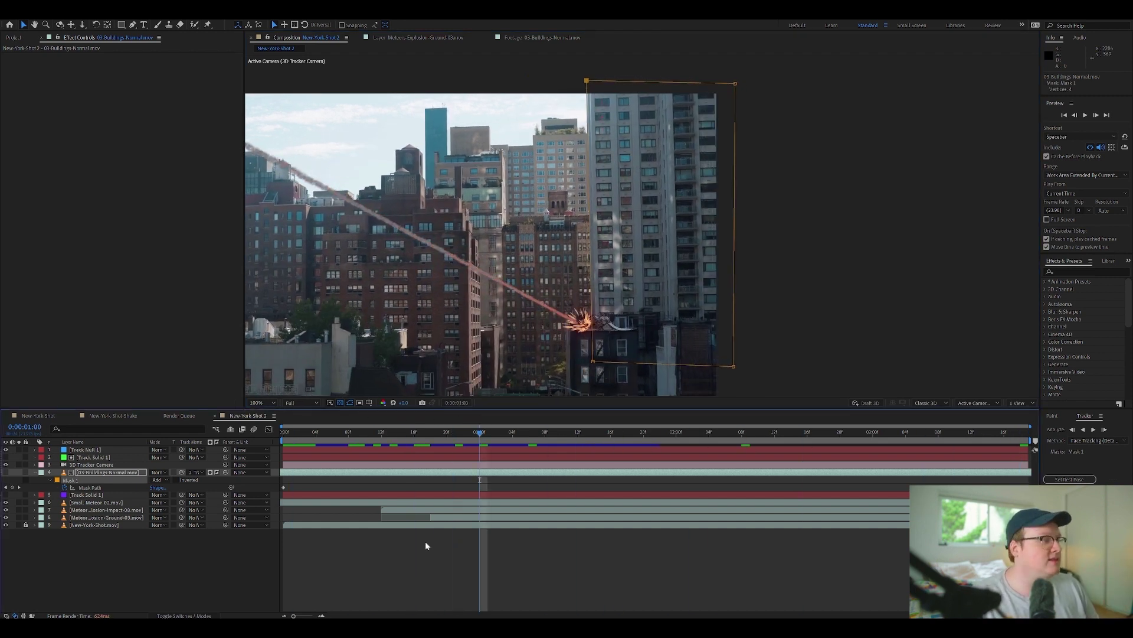
{"action": "left_click", "coordinate": [158, 480]}
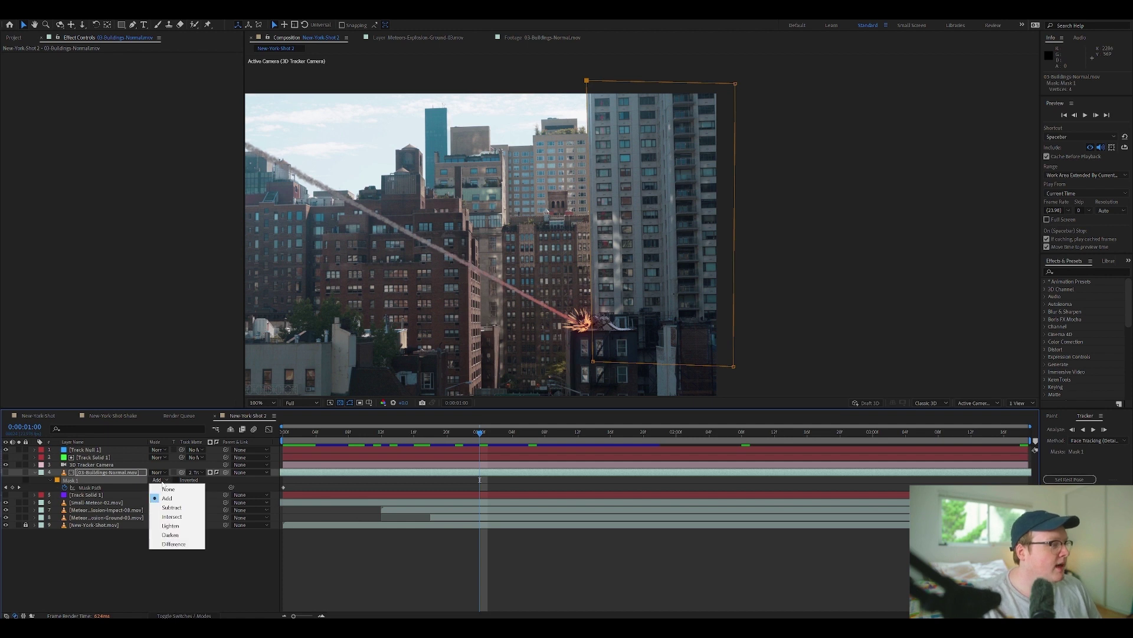
{"action": "left_click", "coordinate": [6, 473]}
{"action": "left_click", "coordinate": [162, 473]}
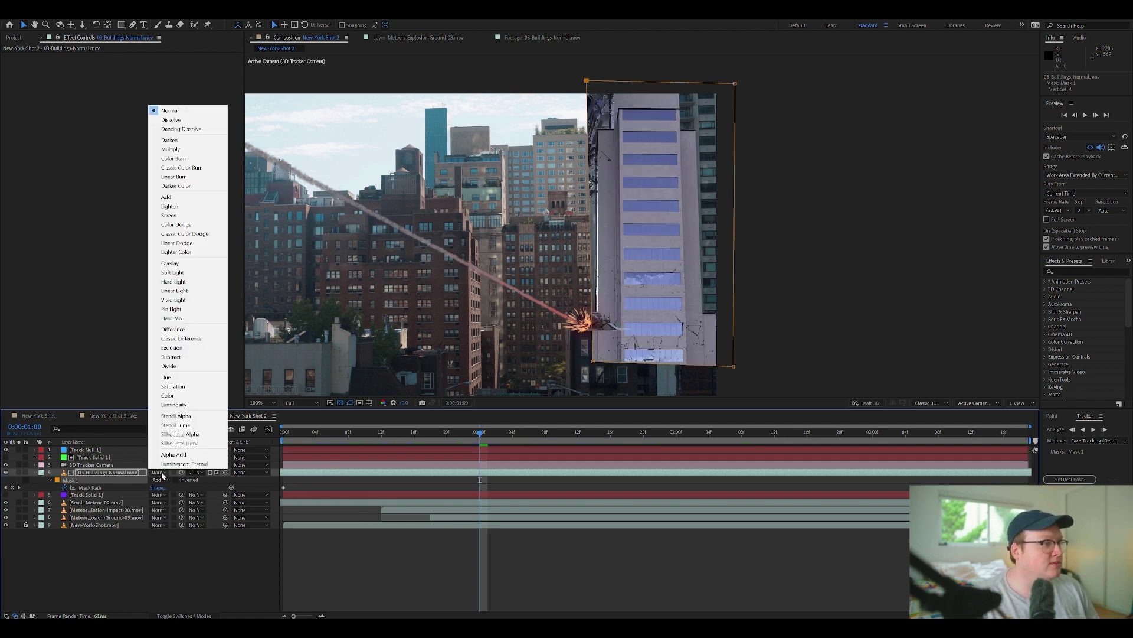
{"action": "left_click", "coordinate": [158, 479]}
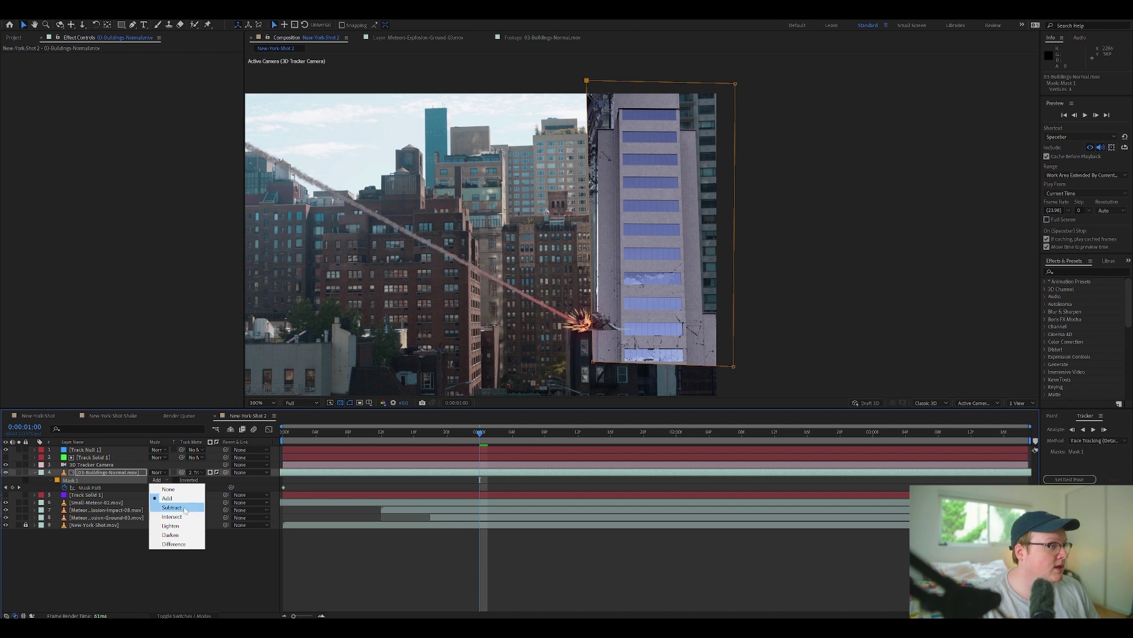
{"action": "left_click", "coordinate": [166, 503]}
{"action": "key", "text": "ctrl+shift+n"}
Preview the composition from the start with the viewer at 50% zoom
{"action": "scroll", "coordinate": [722, 290], "scroll_direction": "down", "scroll_amount": 2}
{"action": "key", "text": "g"}
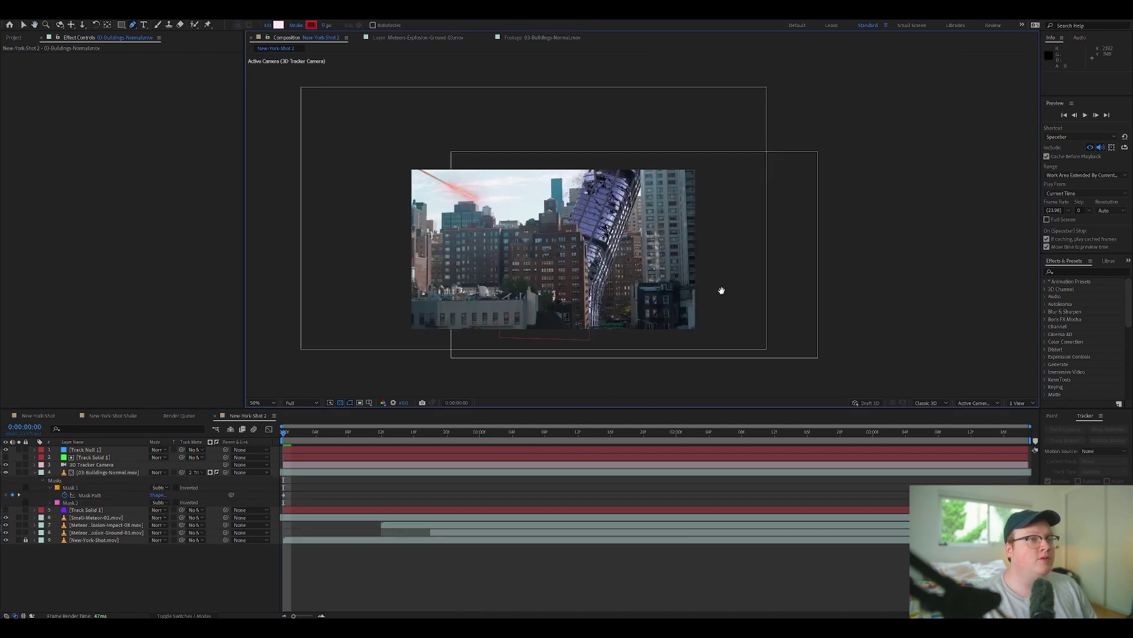
{"action": "key", "text": "Home"}
{"action": "key", "text": "space"}
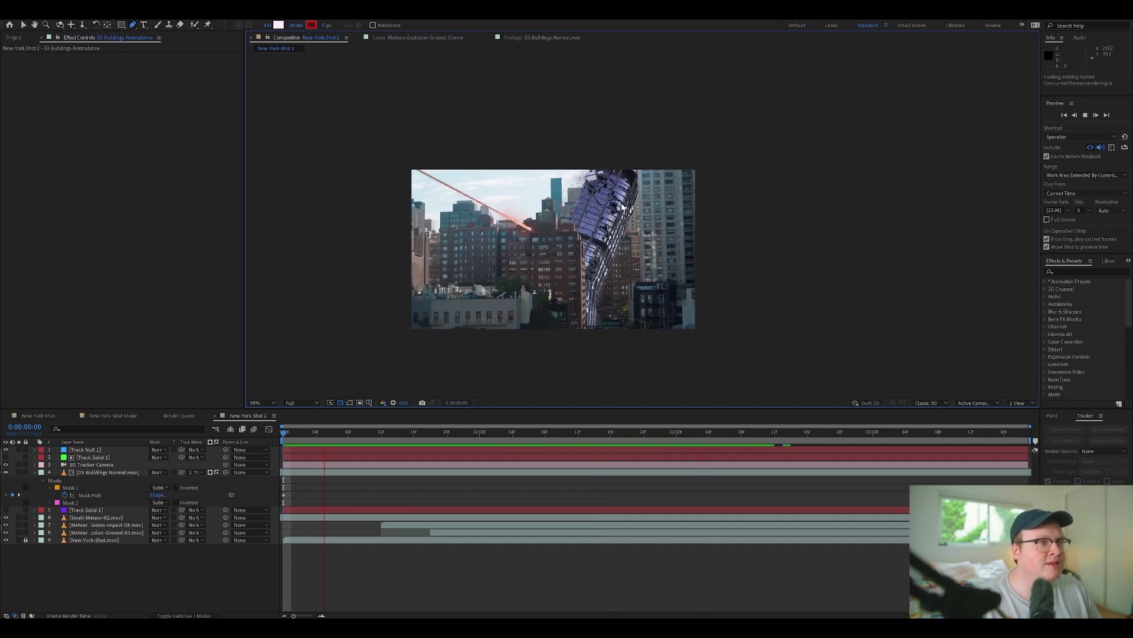
{"action": "key", "text": "space"}
{"action": "scroll", "coordinate": [643, 233], "scroll_direction": "up", "scroll_amount": 2}
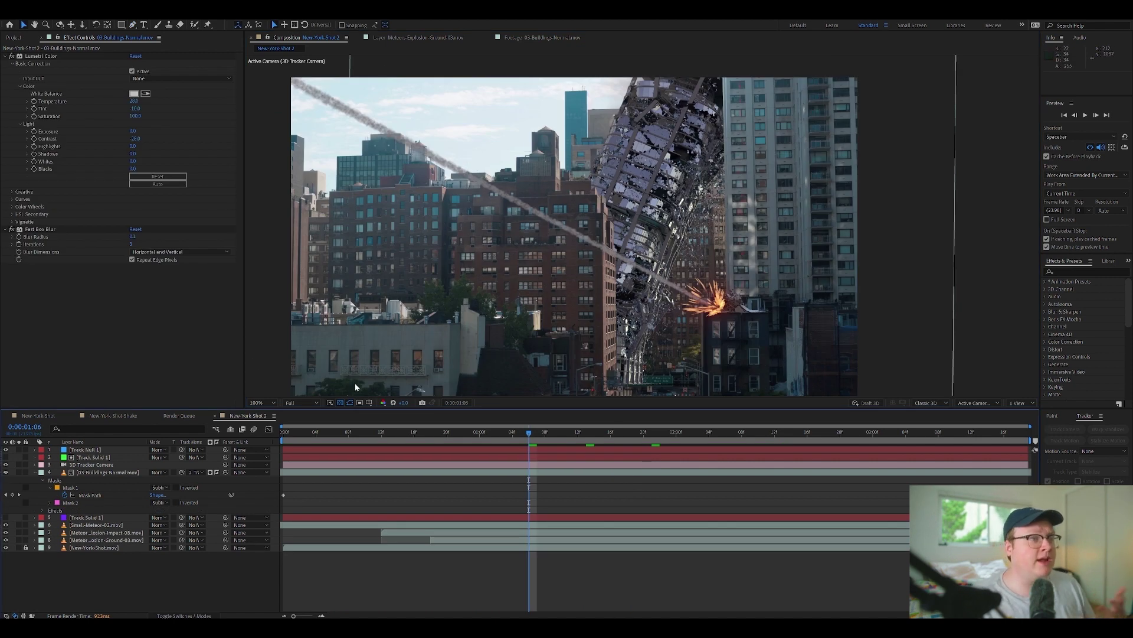
Add Small-Meteor-03.mov to the comp as a 3D layer and shift it along its Y axis
{"action": "left_click", "coordinate": [14, 38]}
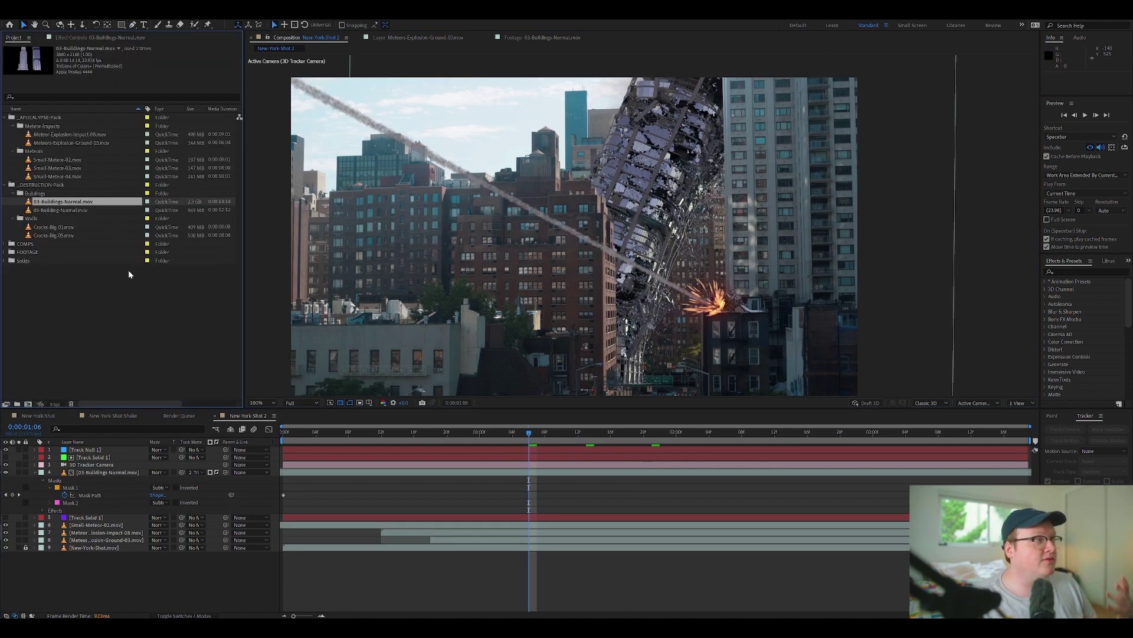
{"action": "left_click", "coordinate": [120, 304]}
{"action": "left_click", "coordinate": [78, 160]}
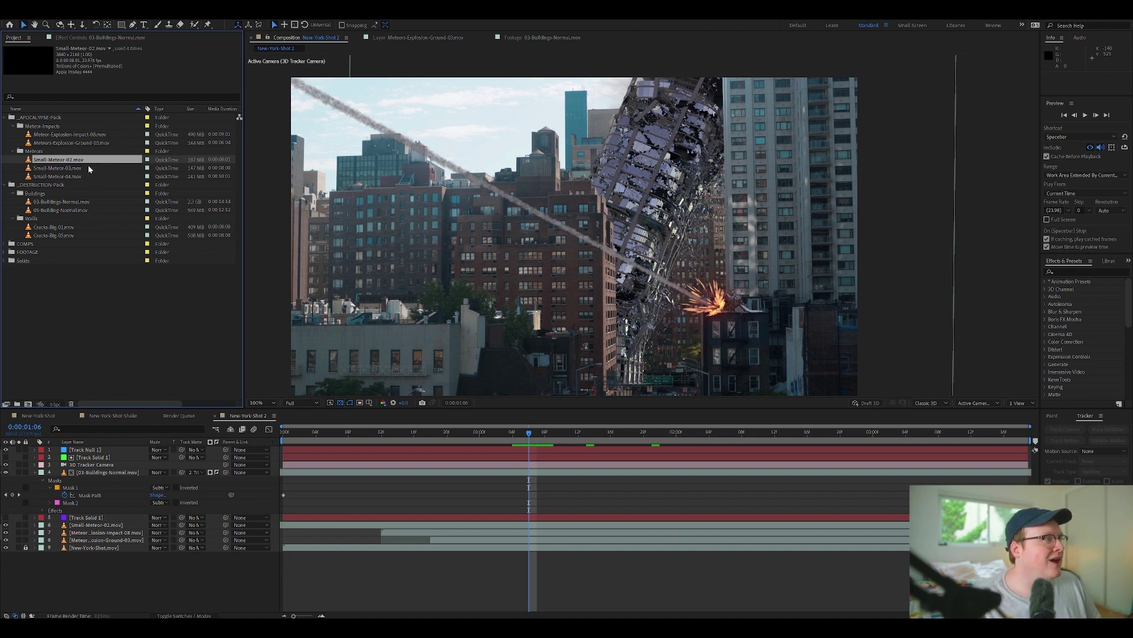
{"action": "left_click_drag", "start_coordinate": [76, 168], "coordinate": [178, 474]}
{"action": "left_click", "coordinate": [212, 615]}
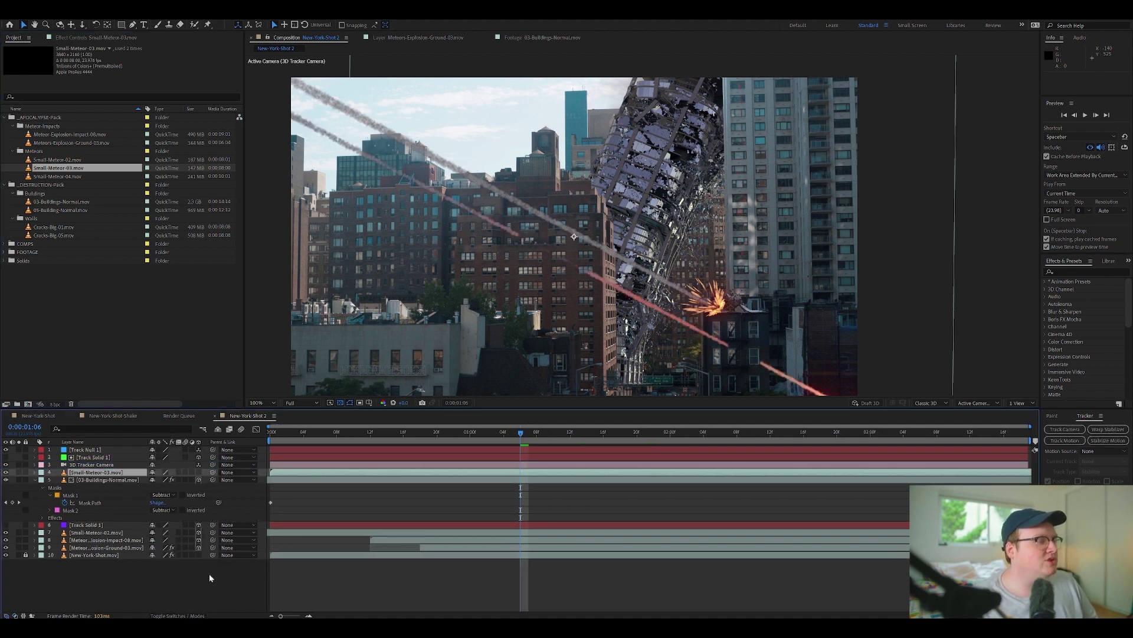
{"action": "left_click", "coordinate": [198, 472]}
{"action": "key", "text": "comma"}
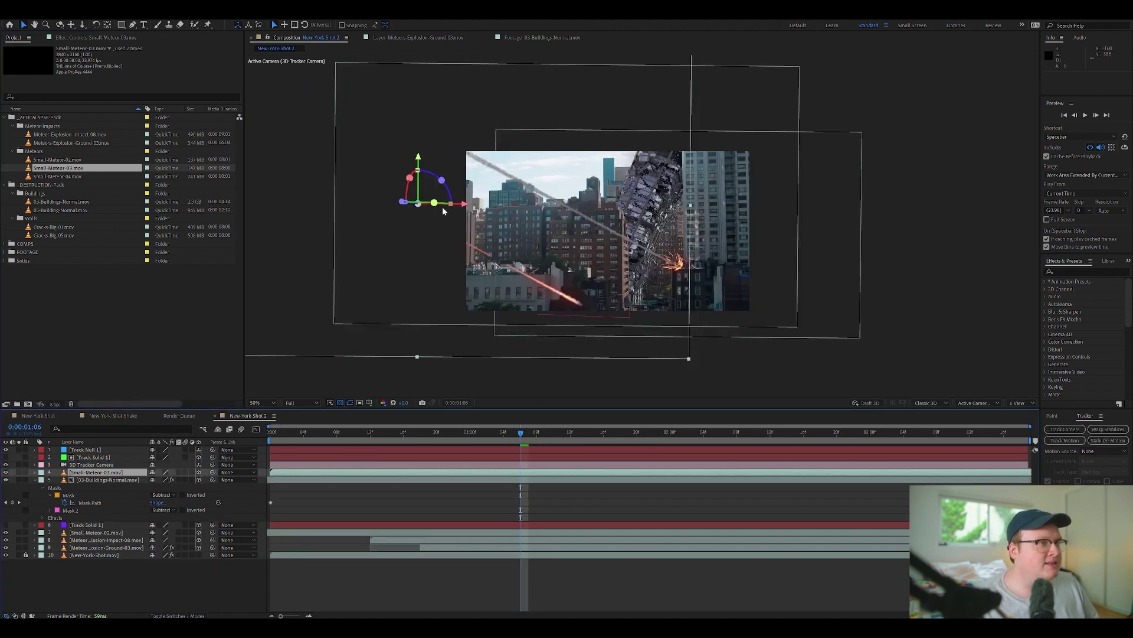
{"action": "left_click_drag", "start_coordinate": [400, 202], "coordinate": [450, 141]}
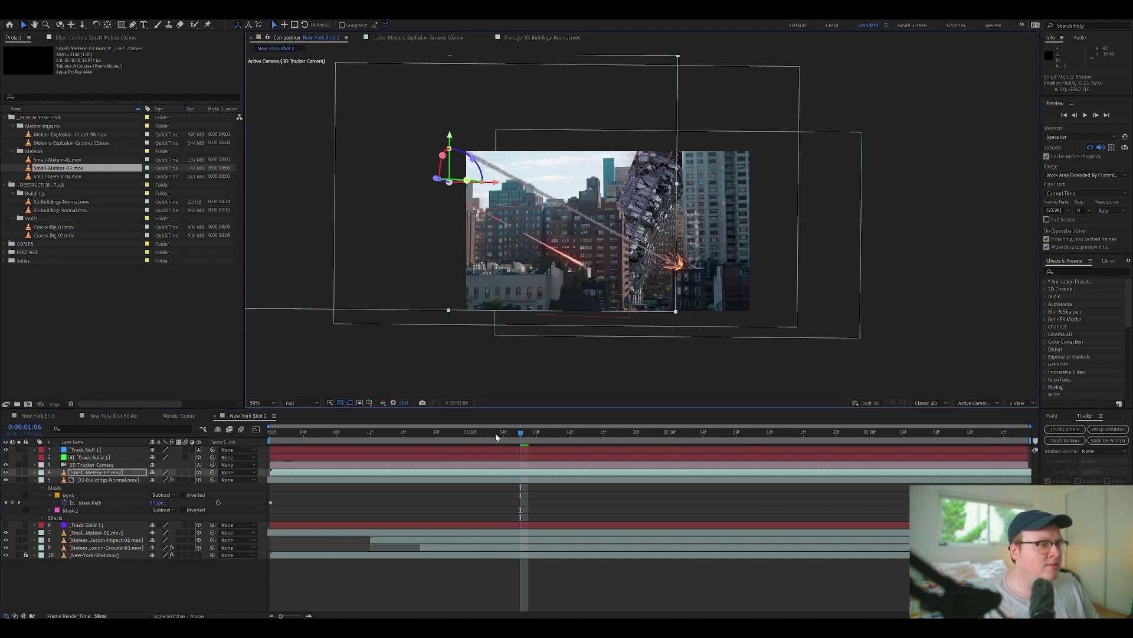
Preview the finished comp from the start with the viewer fit to the panel
{"action": "key", "text": "Home"}
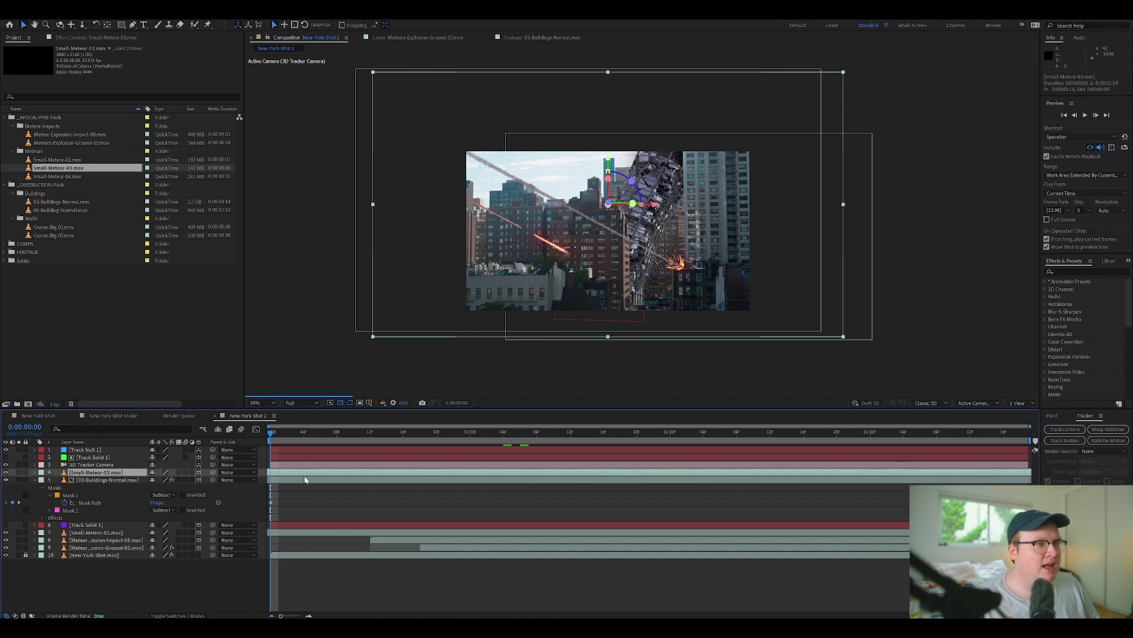
{"action": "left_click", "coordinate": [622, 519]}
{"action": "key", "text": "space"}
{"action": "left_click", "coordinate": [263, 400]}
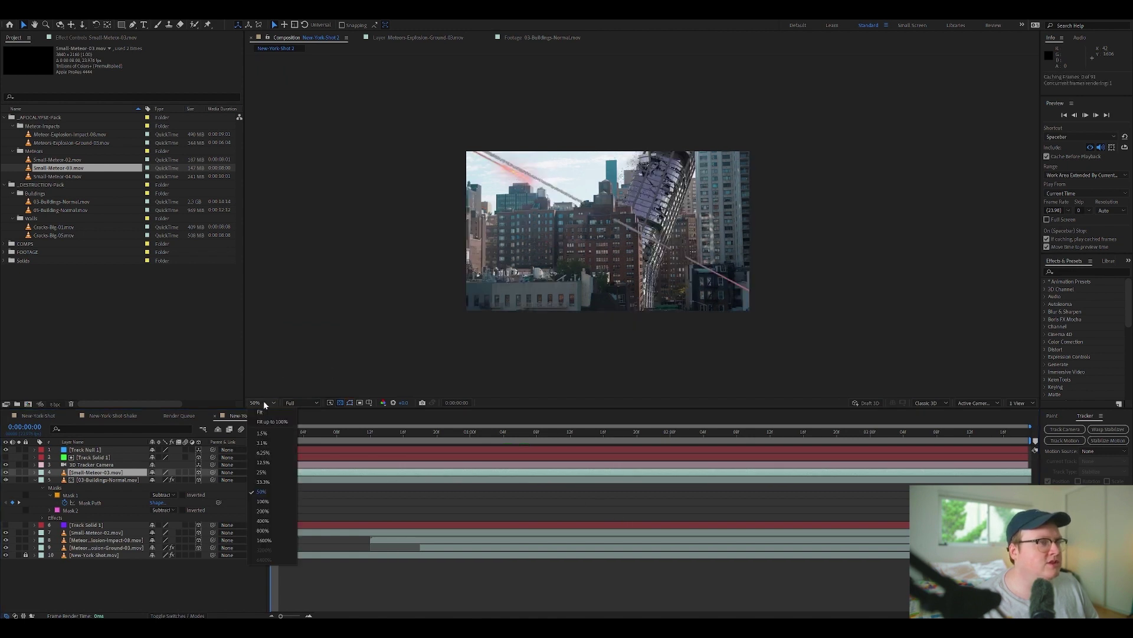
{"action": "left_click", "coordinate": [261, 412]}
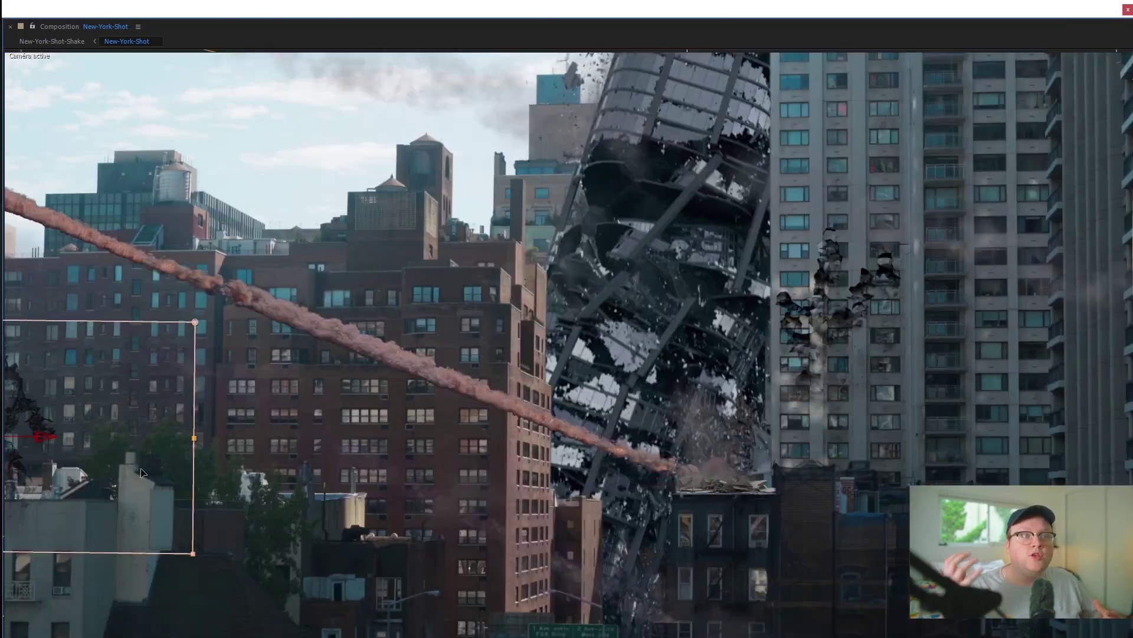
{"action": "left_click_drag", "start_coordinate": [115, 476], "coordinate": [534, 514]}
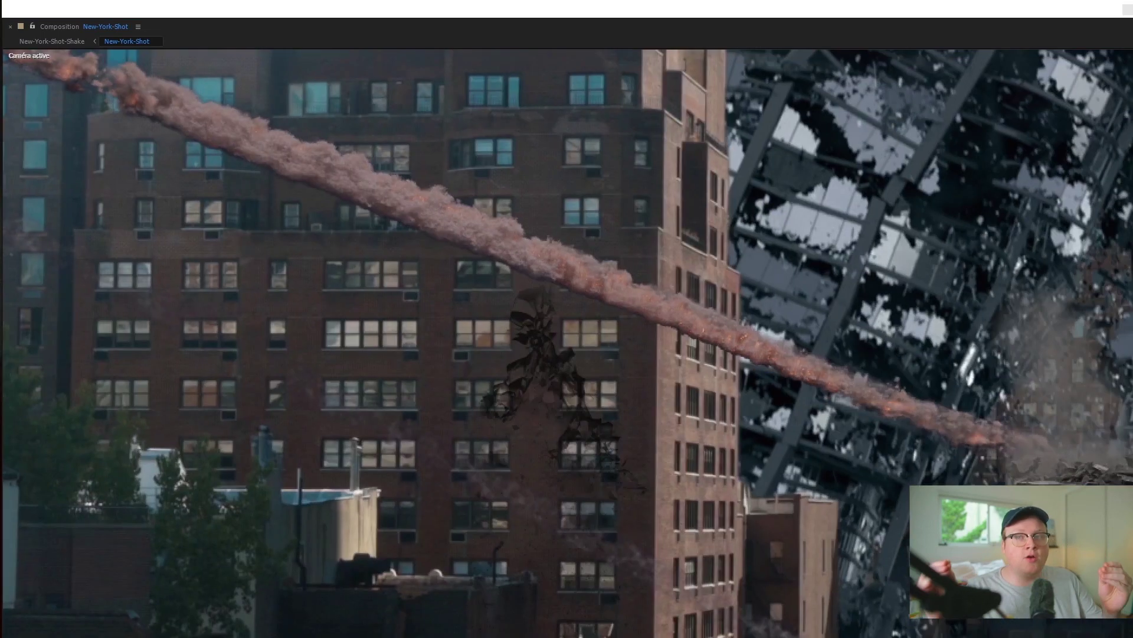